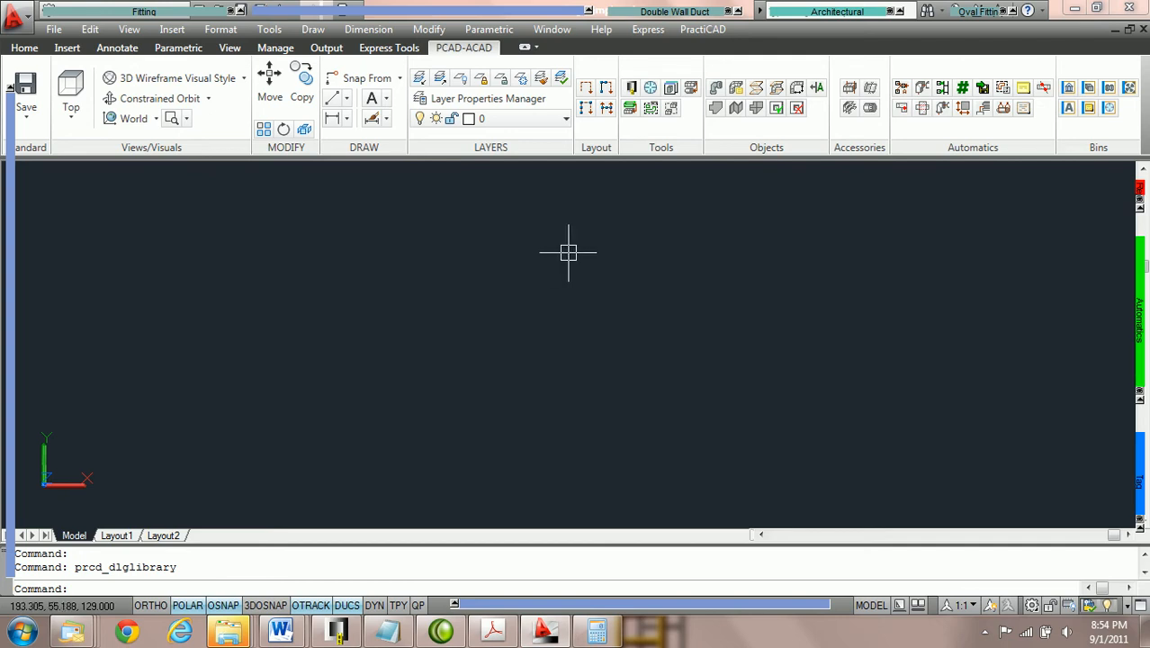
Open the ductwork library item SD VAV Box (Round) with Straight from the Other group of the rectangular Auxiliary Items.
click(631, 90)
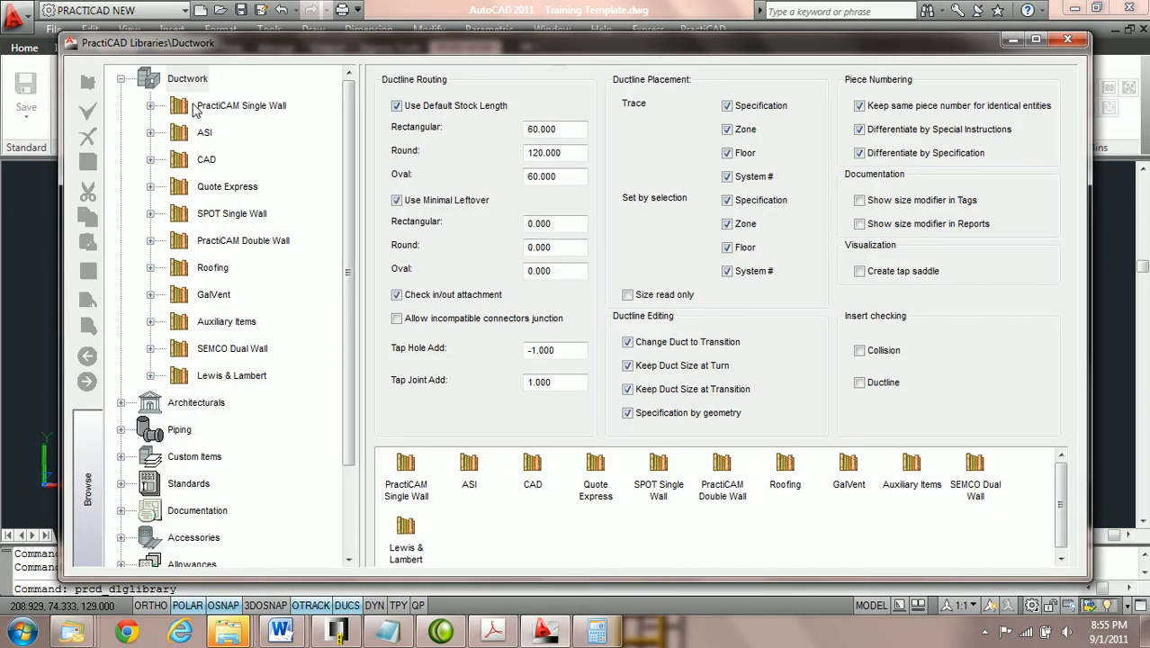
click(150, 322)
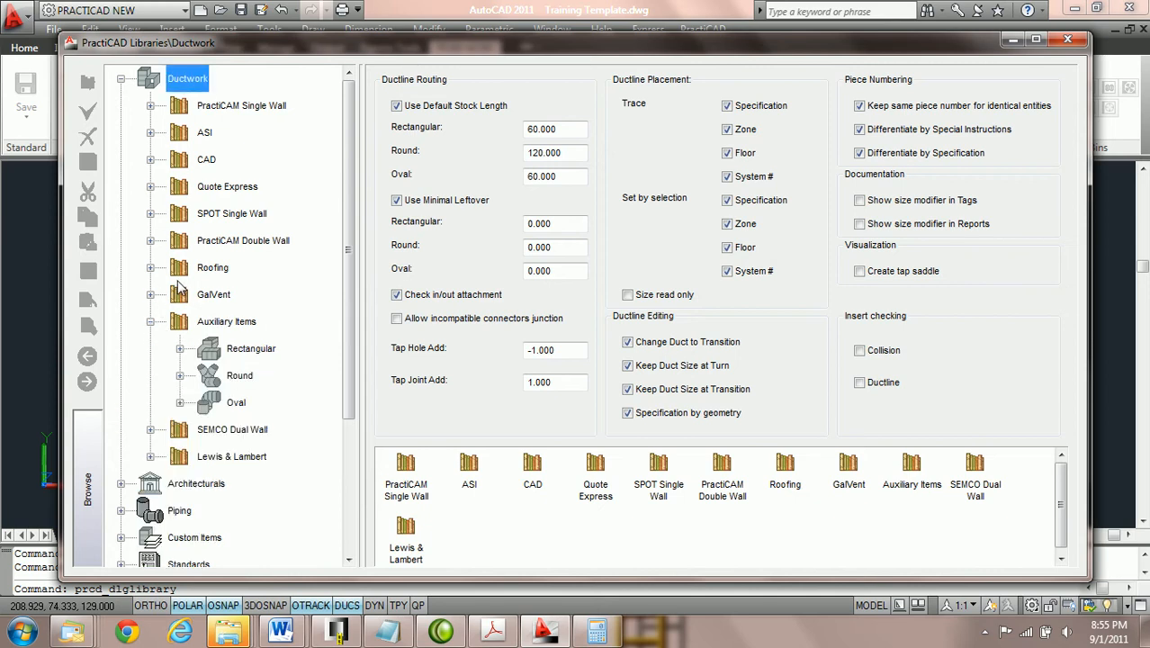
click(180, 349)
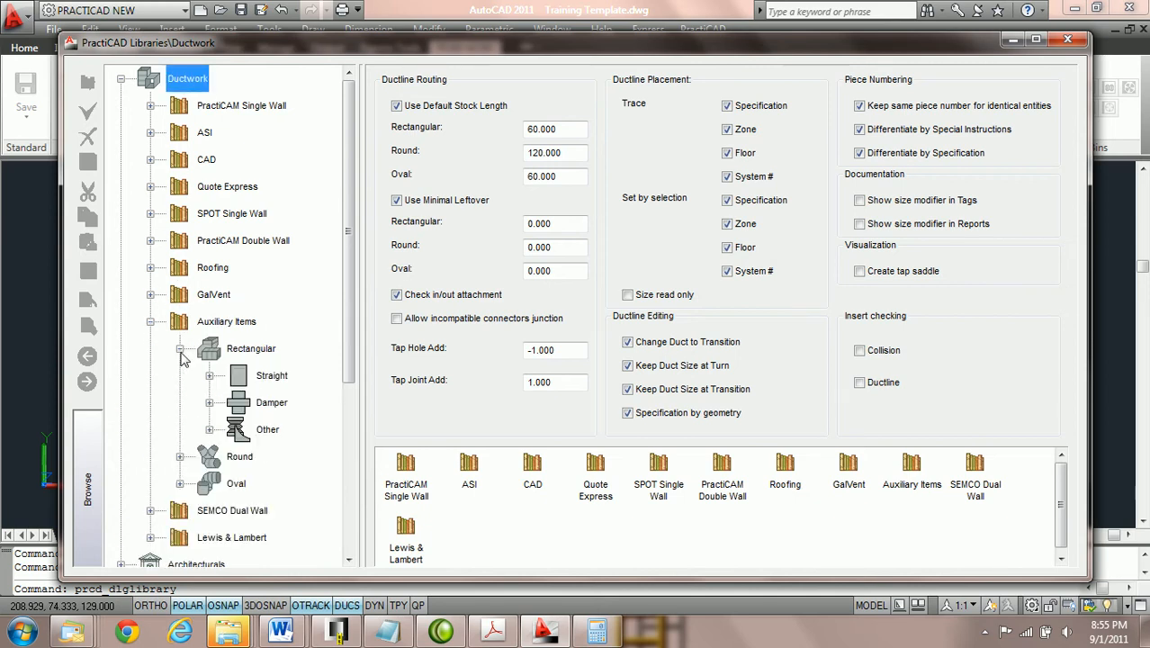
click(209, 429)
drag(364, 414, 405, 417)
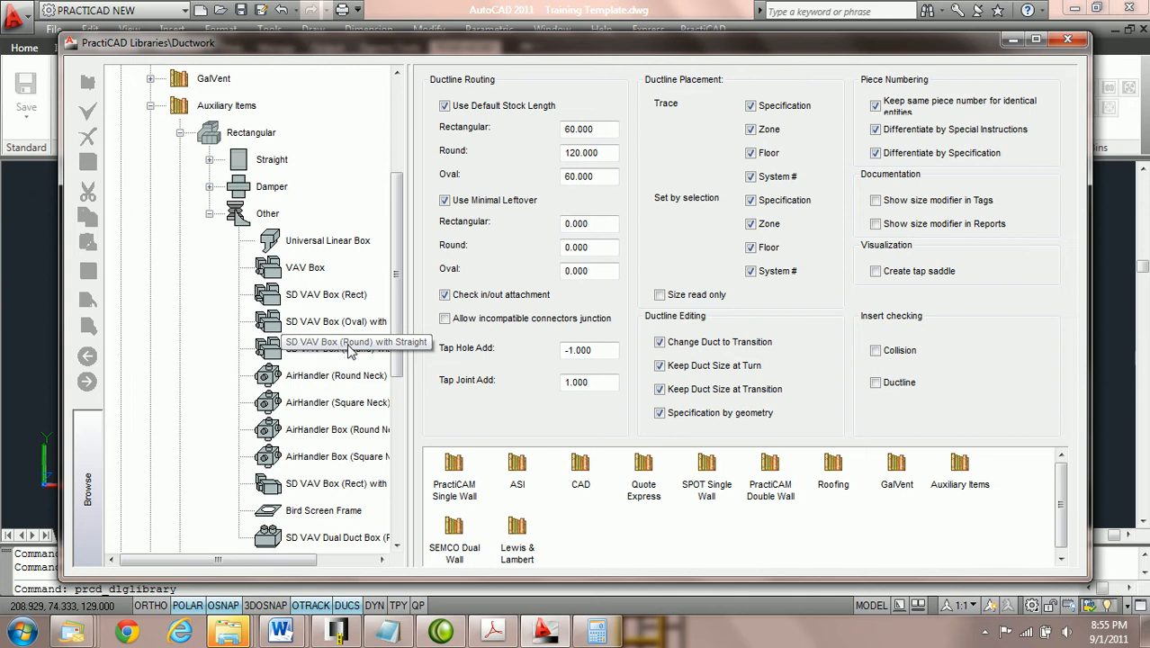
click(351, 349)
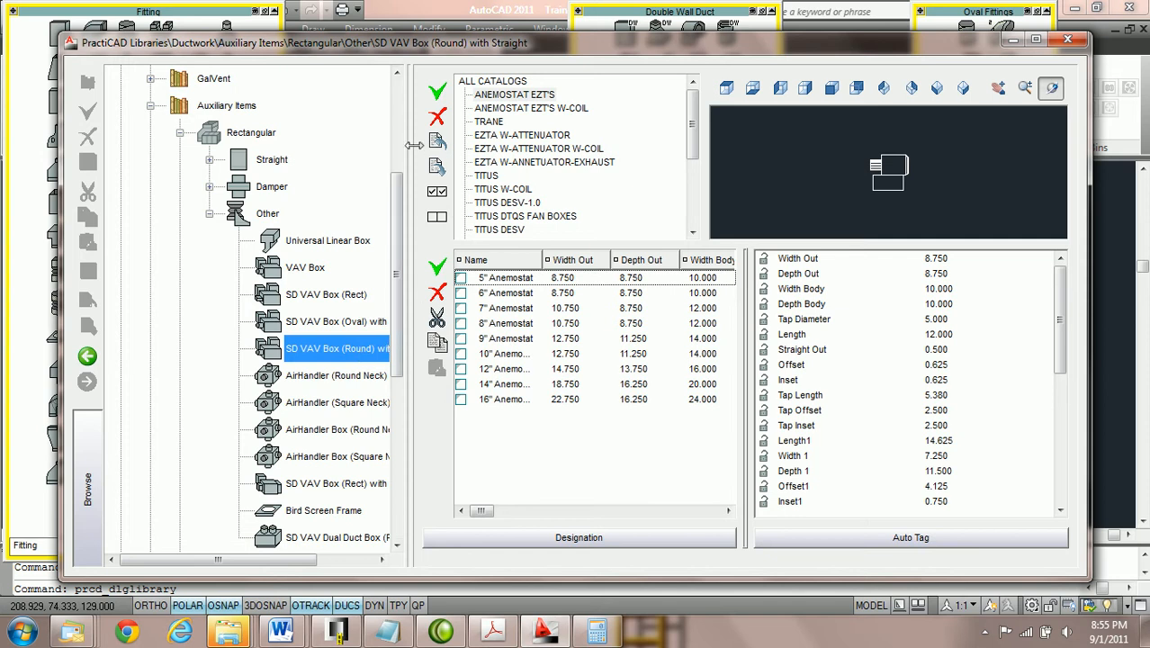
Look through the existing manufacturer catalogs, including TRANE, and list the items of all catalogs together.
drag(390, 150, 282, 150)
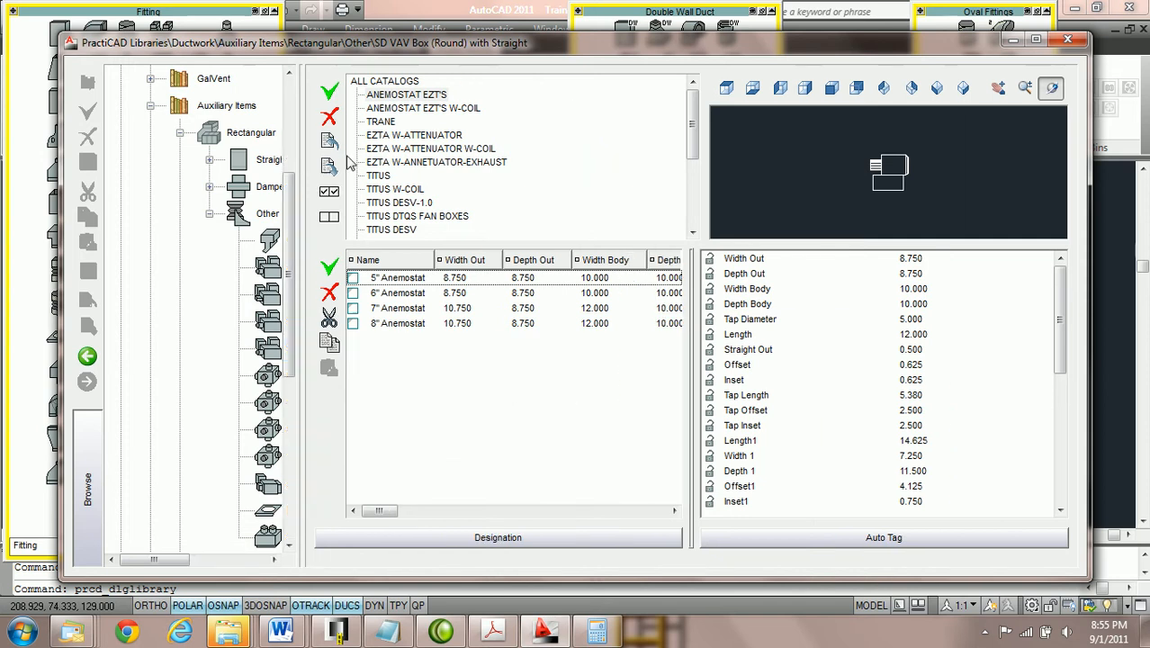
click(409, 109)
click(385, 121)
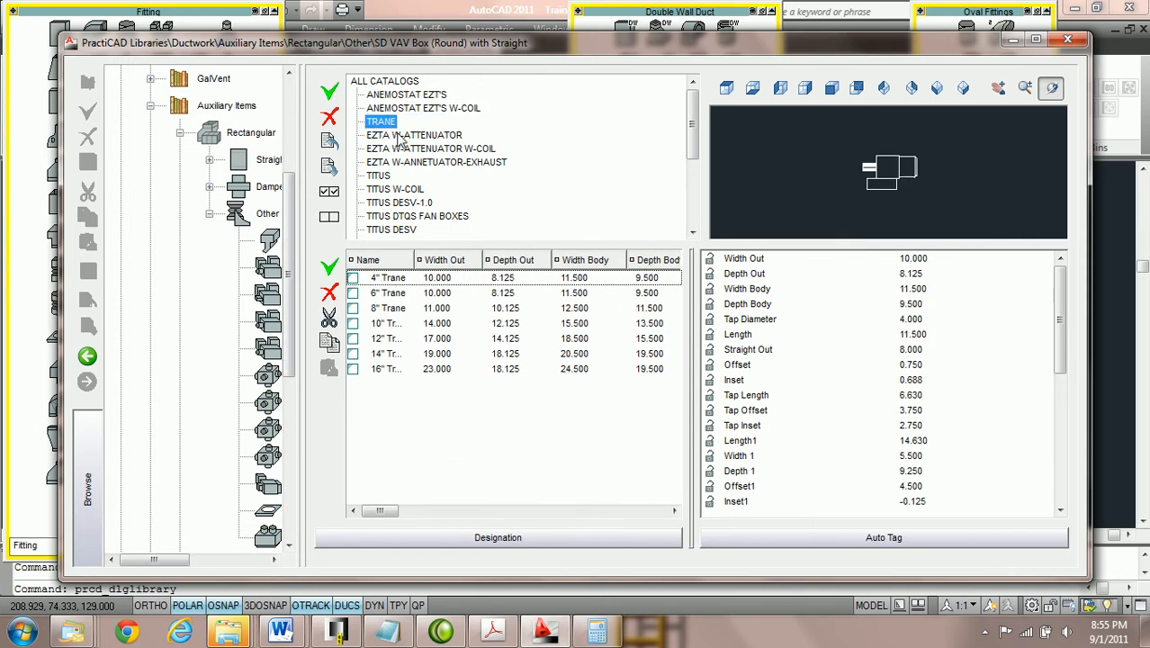
click(397, 135)
click(406, 83)
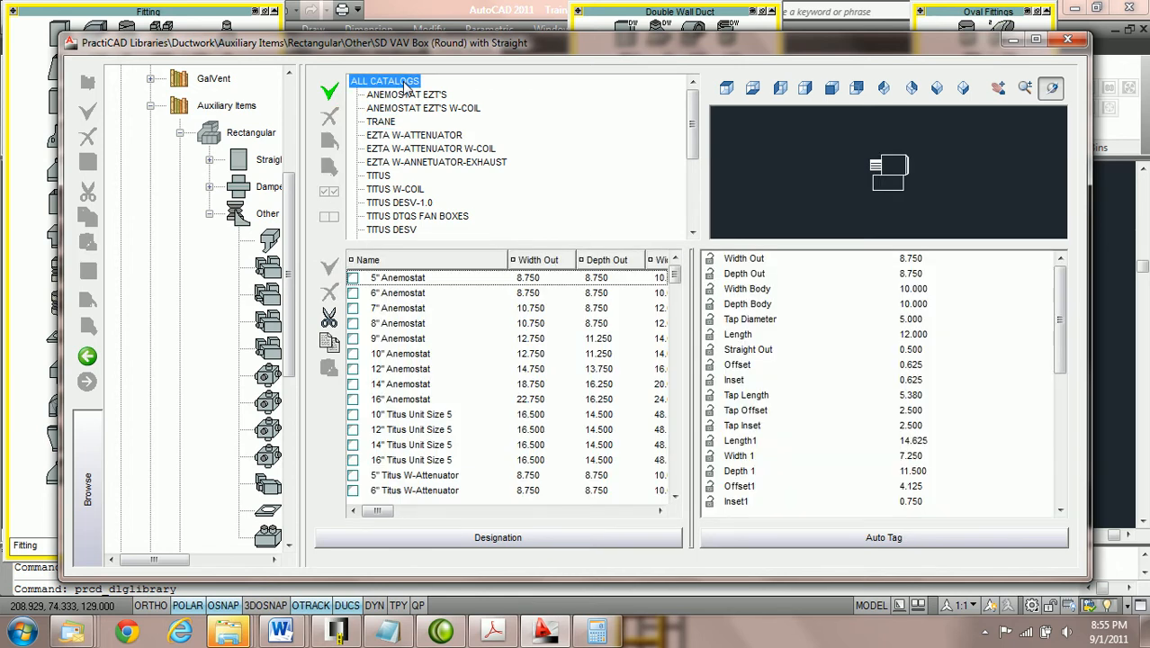
Switch to the Titus DESV submittal PDF in Adobe Acrobat and review its drawing and dimension table.
click(498, 637)
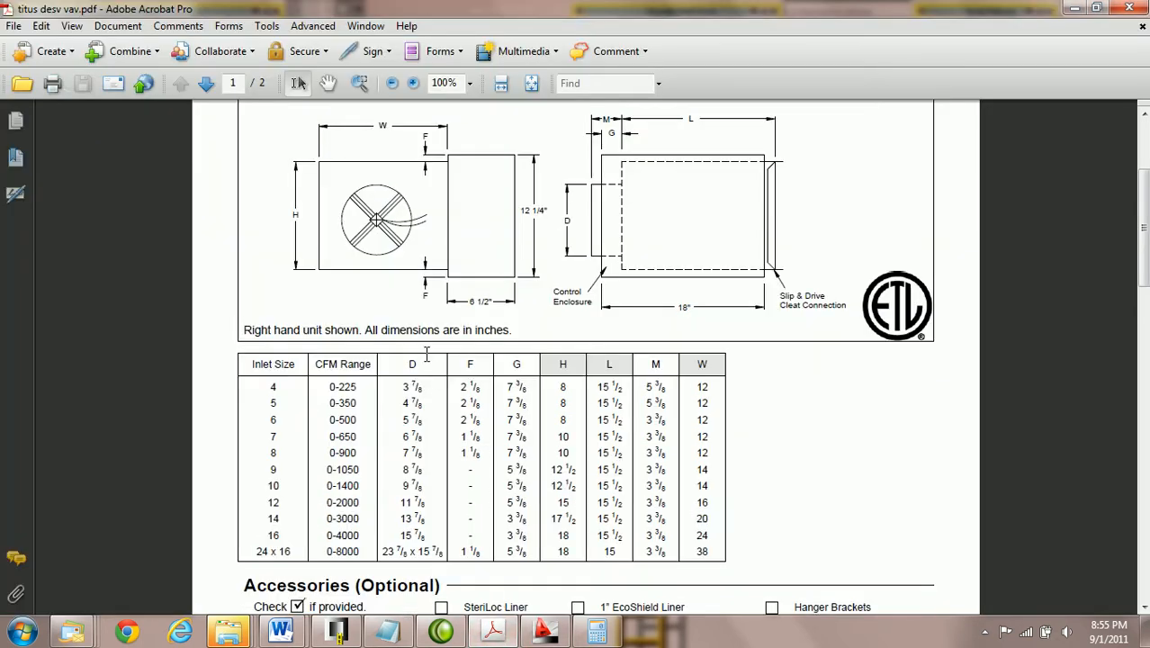
drag(1144, 278, 1145, 222)
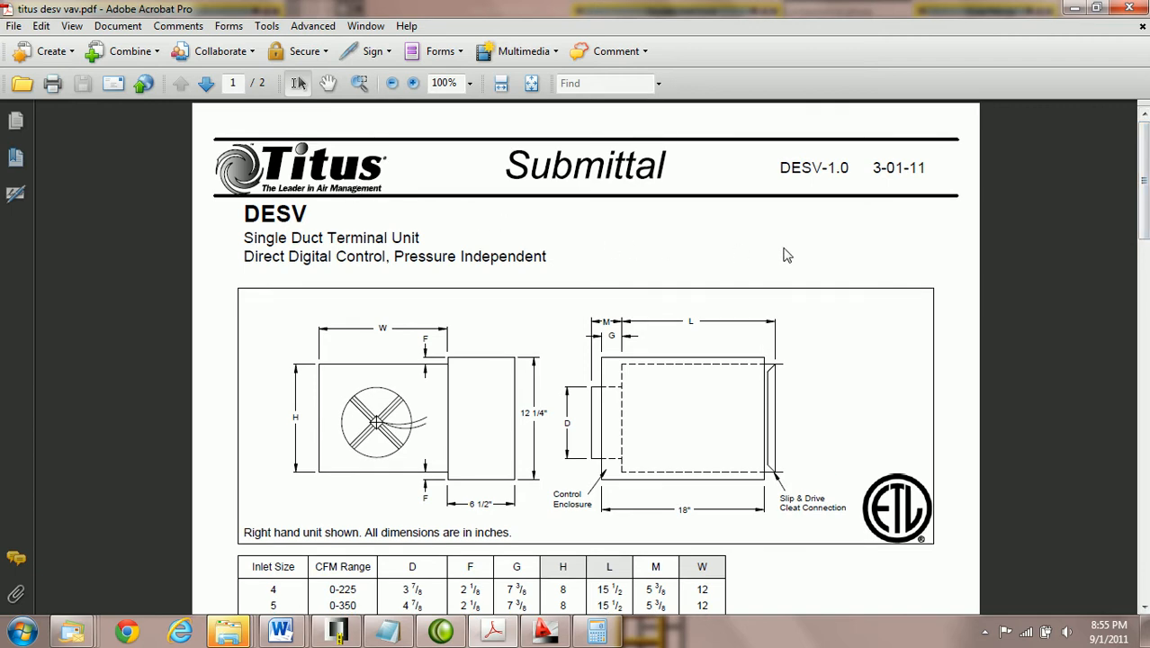
drag(1146, 208, 1146, 244)
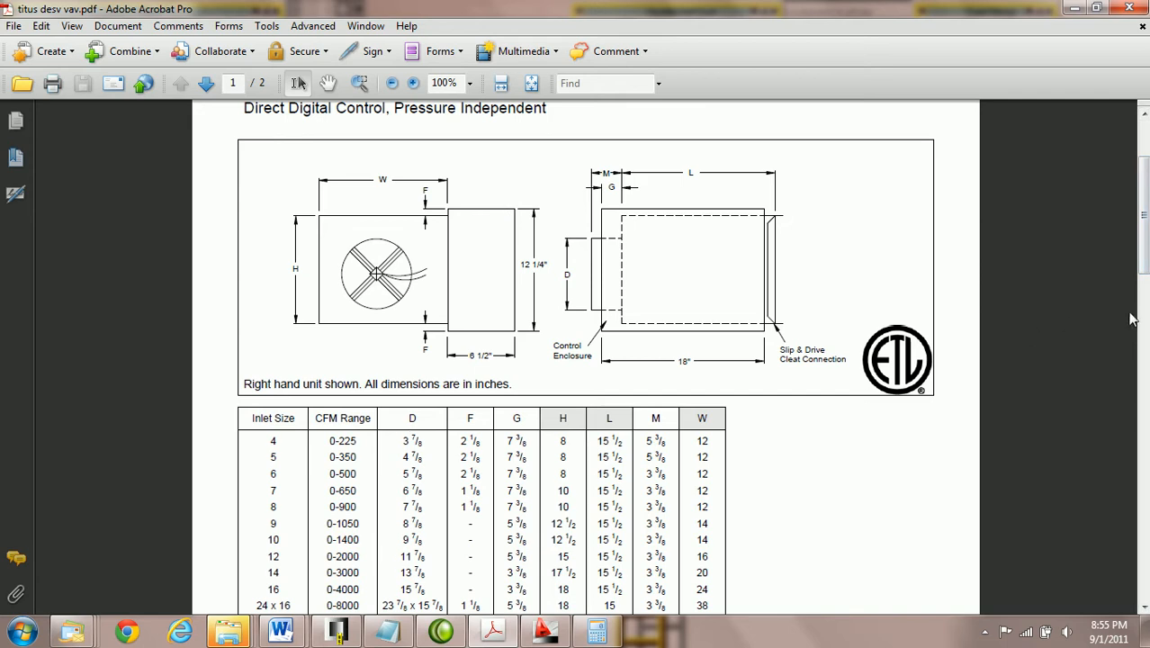
drag(1145, 263, 1145, 267)
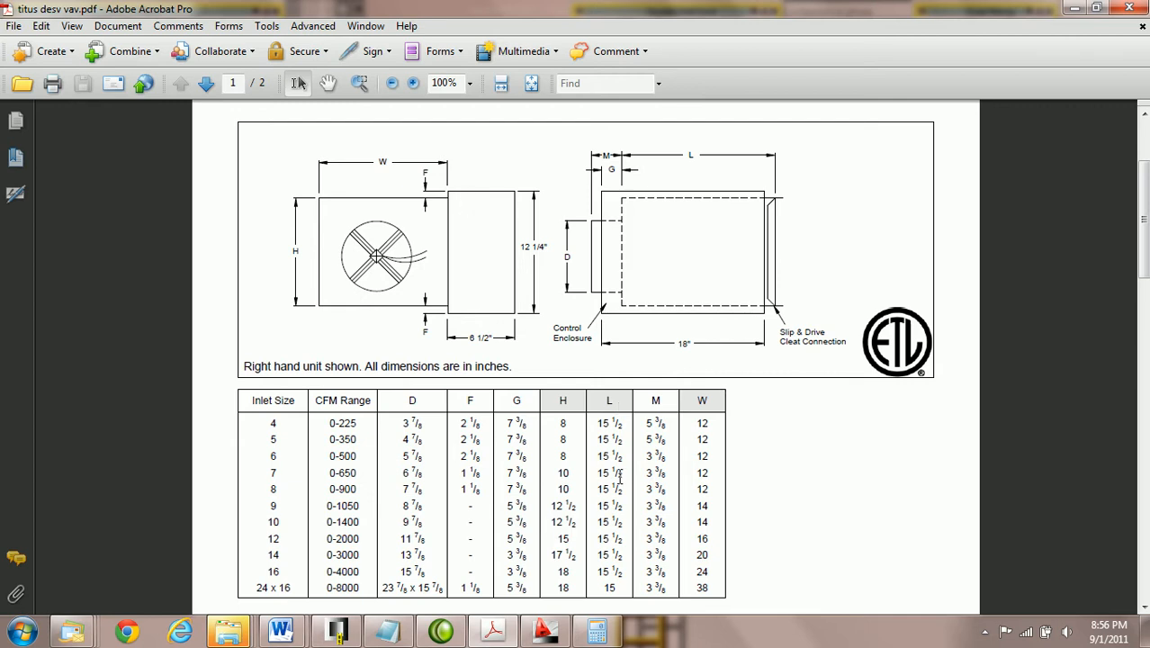
Switch back to the PractiCAD library and add a new catalog named "PCAD TITUS DESV".
click(545, 630)
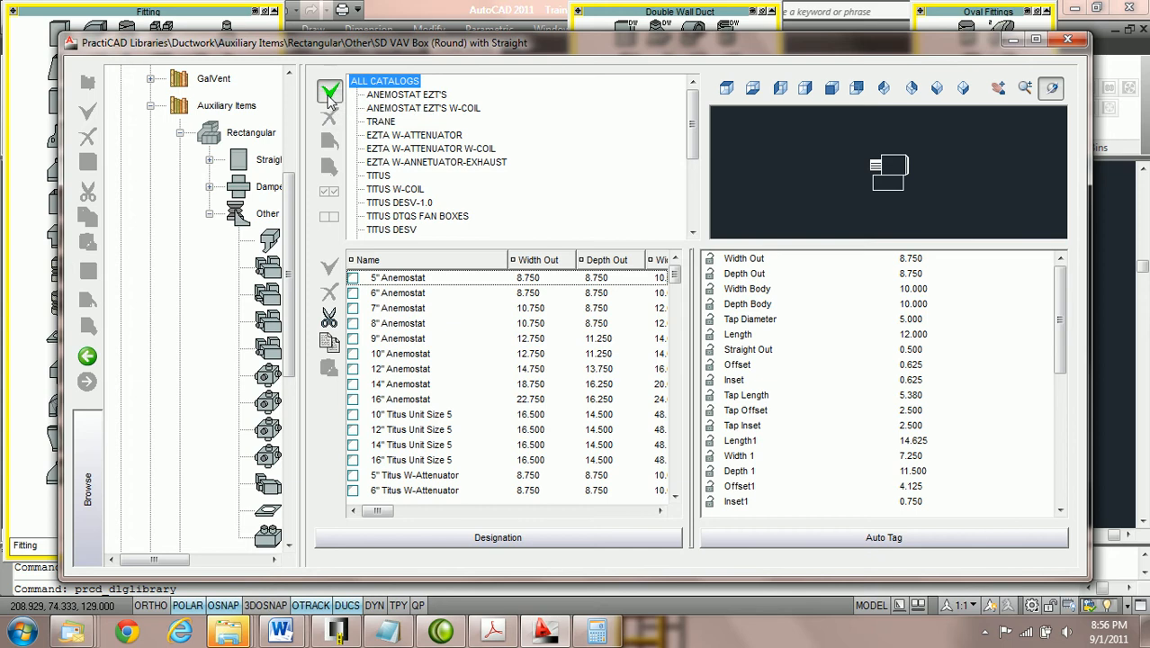
click(329, 94)
text(PCAD TITUS DESV)
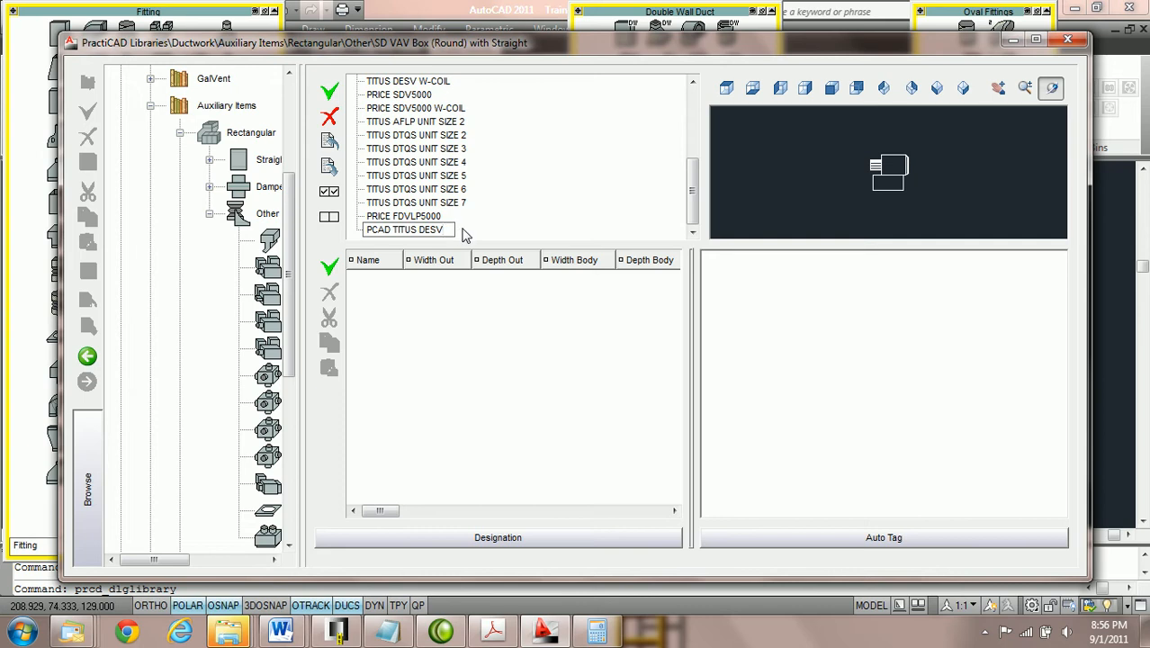
key(Return)
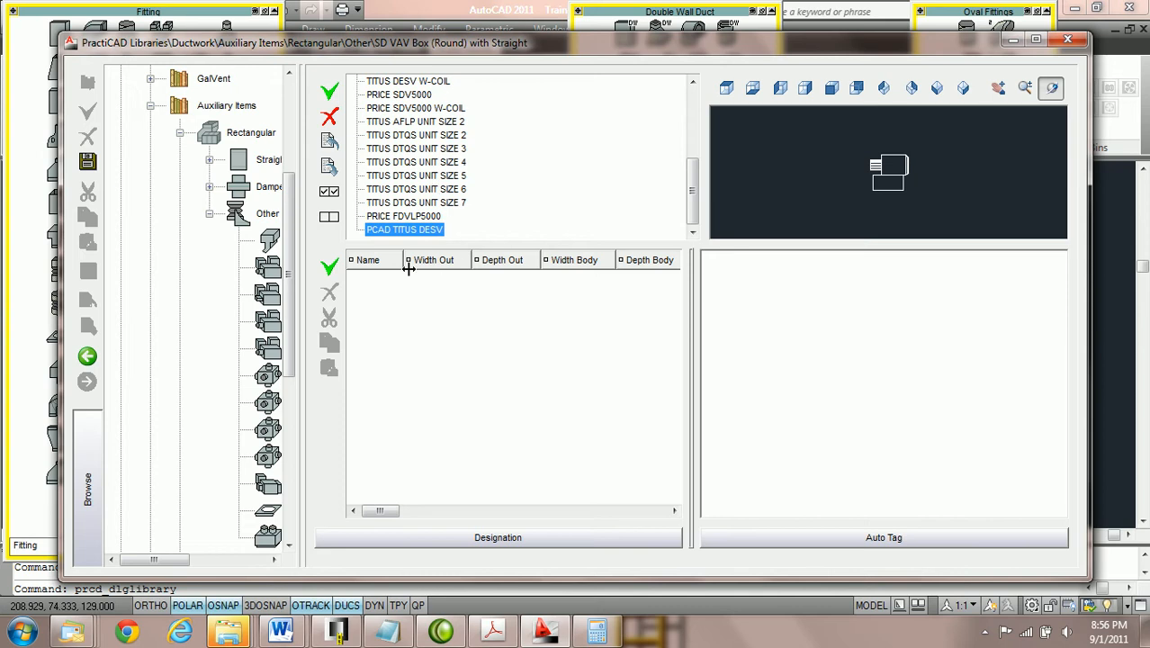
Add a new item named 4" Titus DESV to the PCAD TITUS DESV catalog.
click(331, 270)
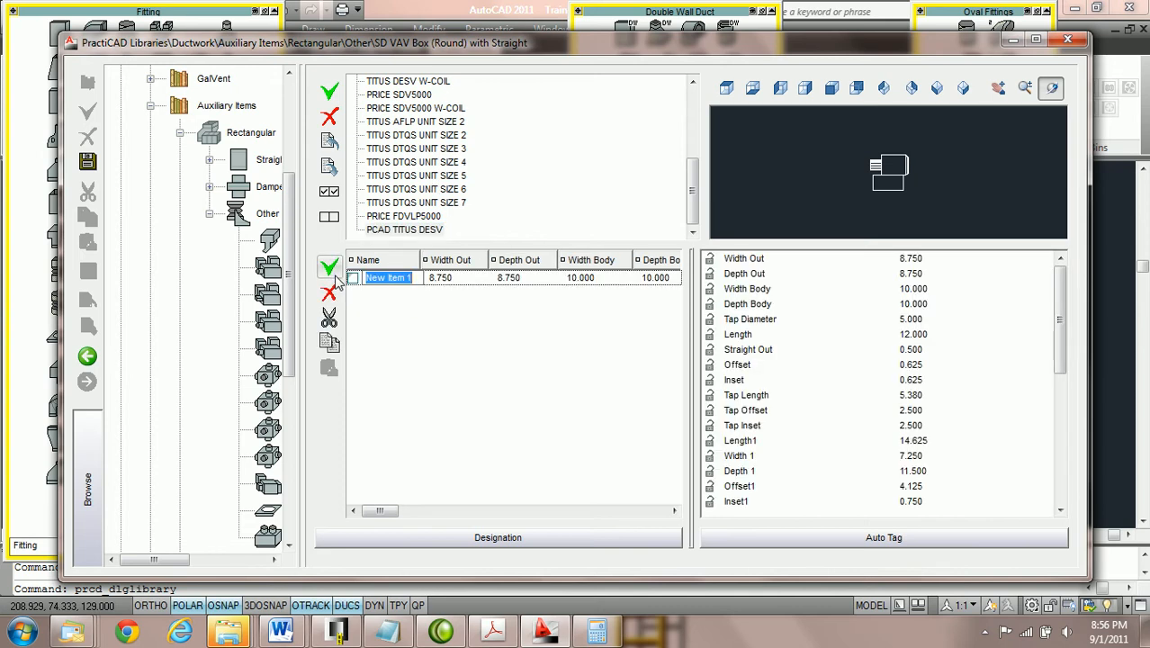
text(4" Titus DESV)
drag(429, 279, 380, 280)
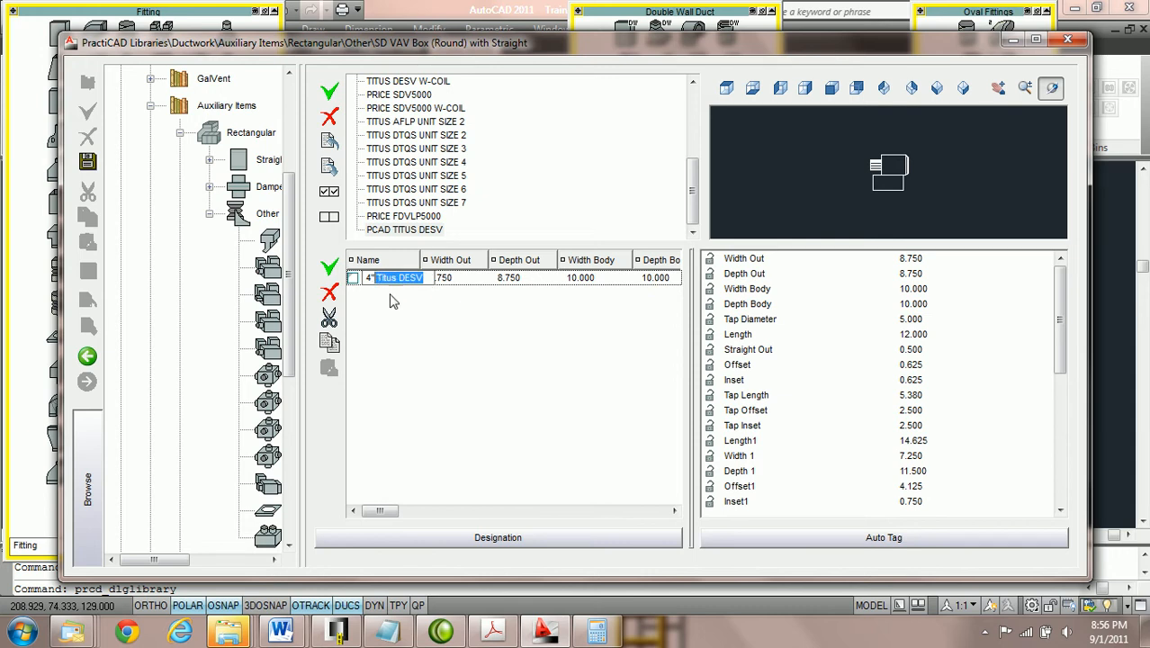
Maximize the library window, enlarge the item data area, and show the box preview in an isometric view.
click(923, 260)
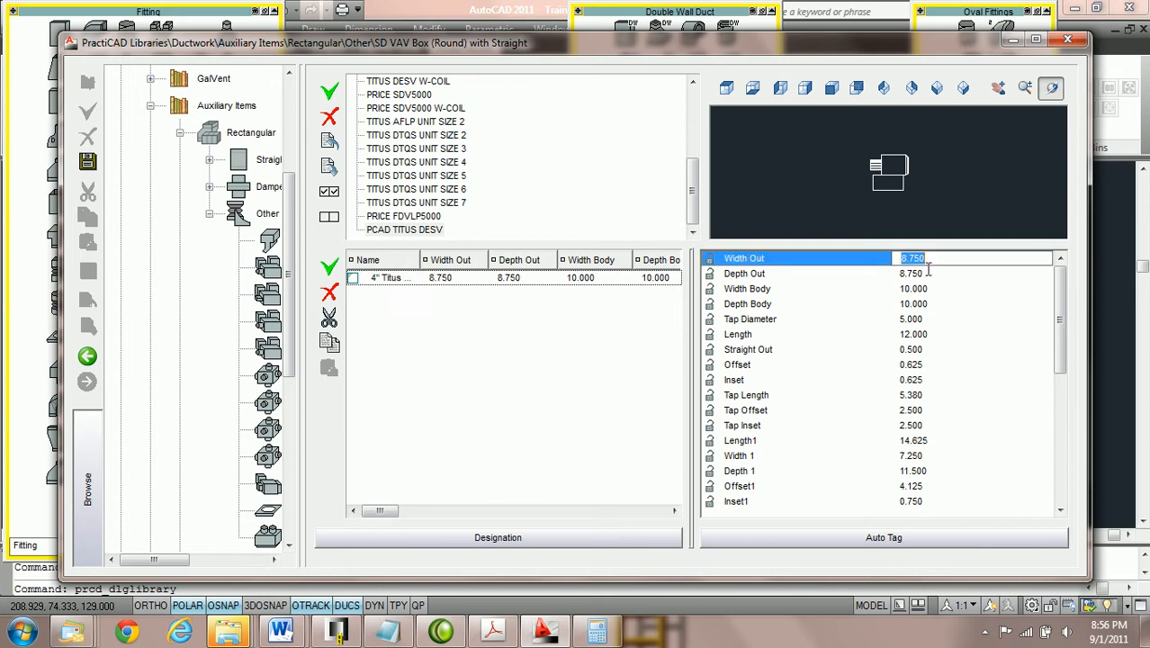
click(1037, 40)
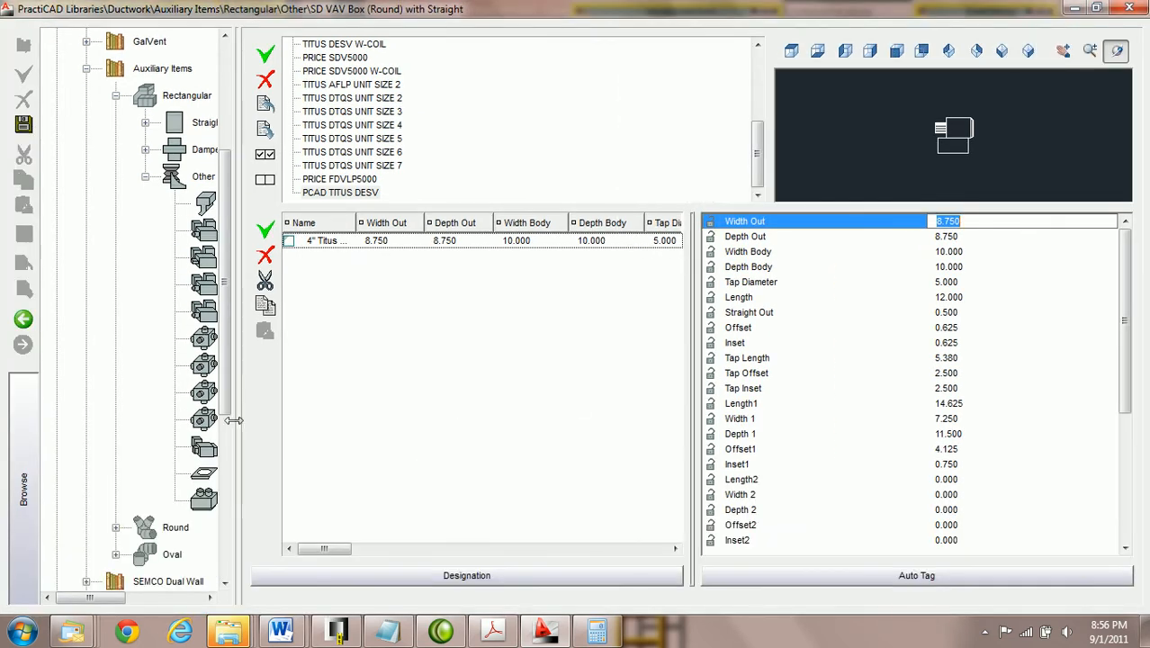
drag(233, 420, 136, 422)
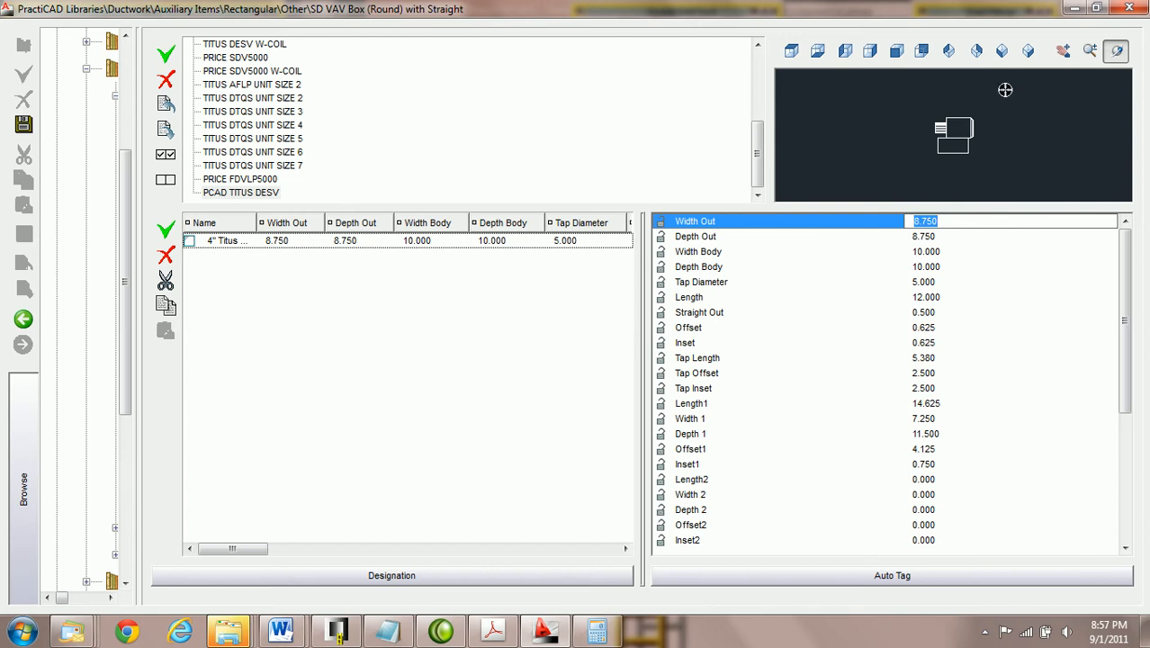
click(999, 54)
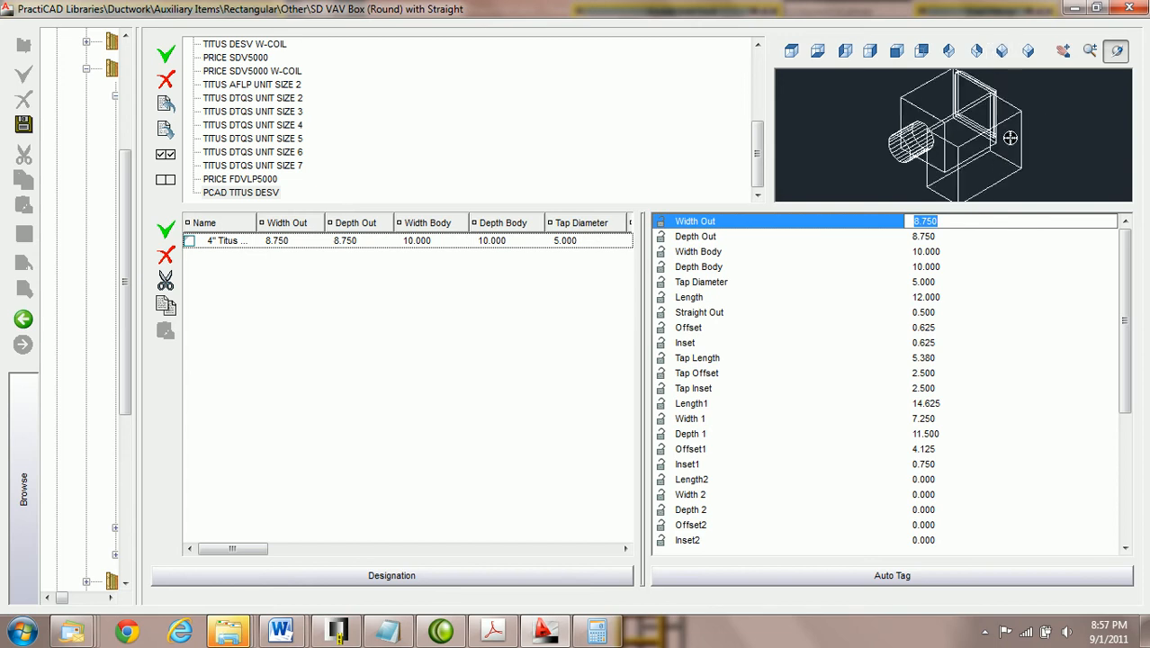
click(1047, 137)
scroll(1045, 139, down, 3)
scroll(1041, 138, up, 2)
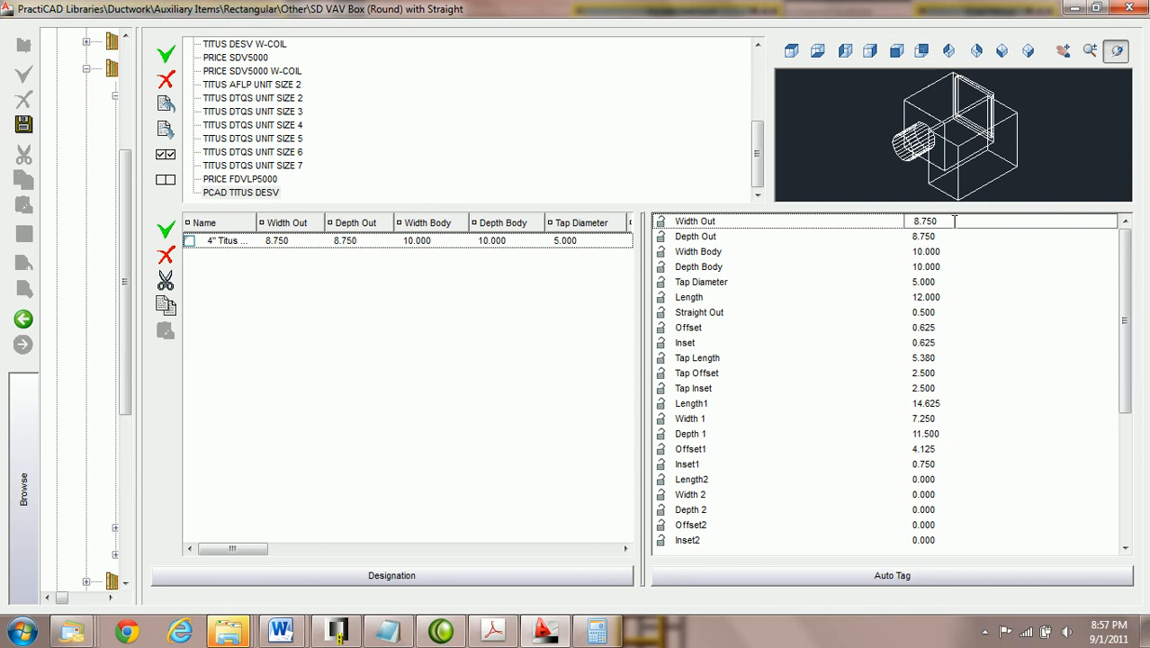
Try a Width Out of 16.750 on the 4" Titus DESV item to compare the preview, and revert it.
drag(963, 225, 904, 229)
scroll(944, 221, up, 7)
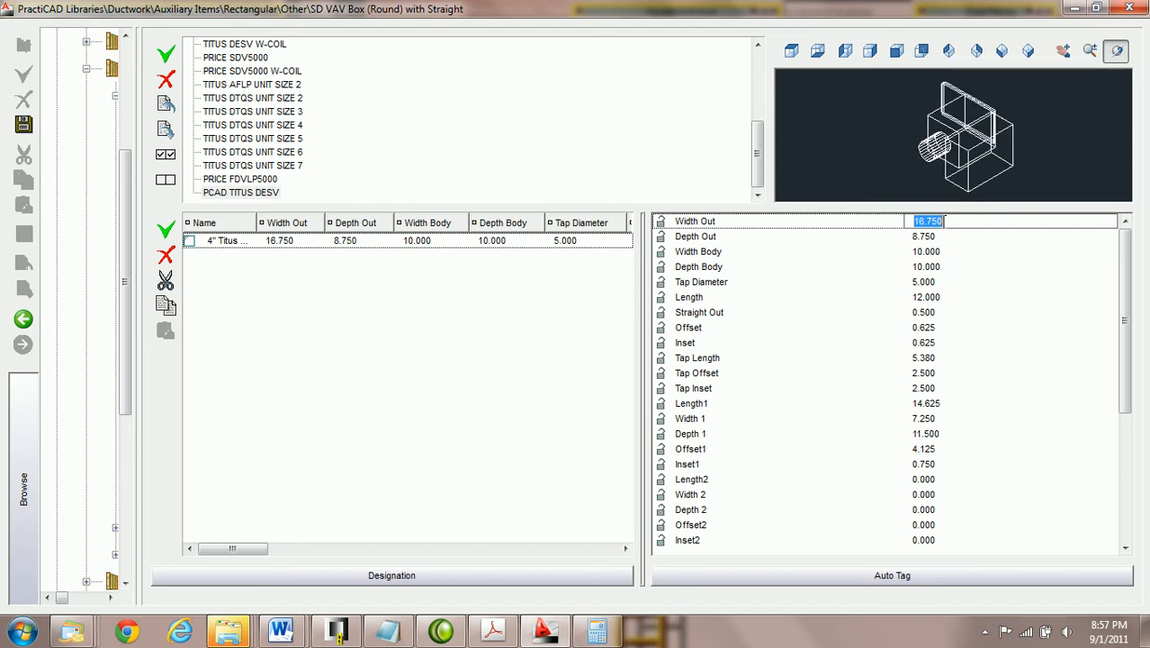
scroll(943, 222, down, 7)
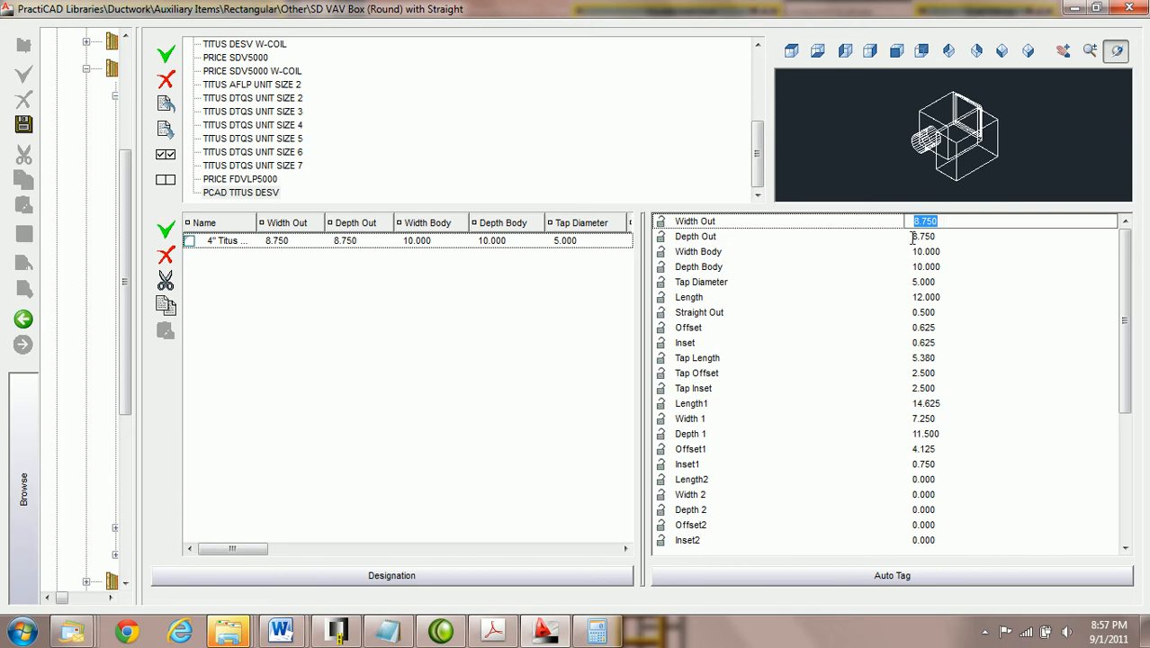
Following the Titus submittal PDF, set Width Out and Width Body to 12, and Depth Out and Depth Body to 8.
click(497, 635)
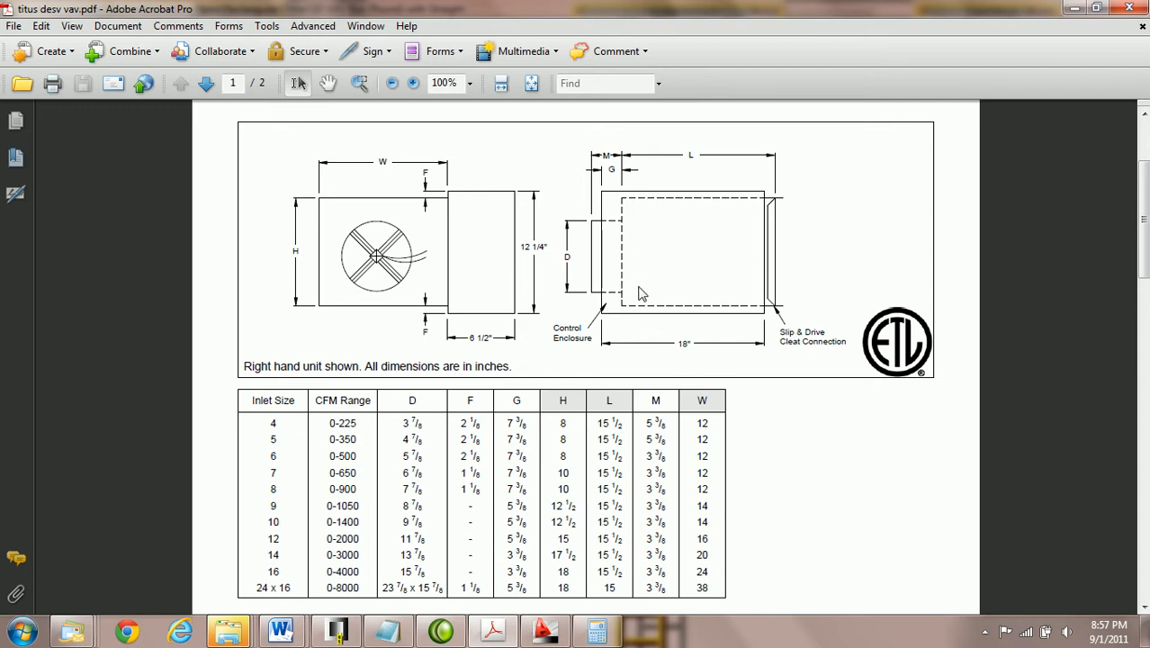
click(547, 630)
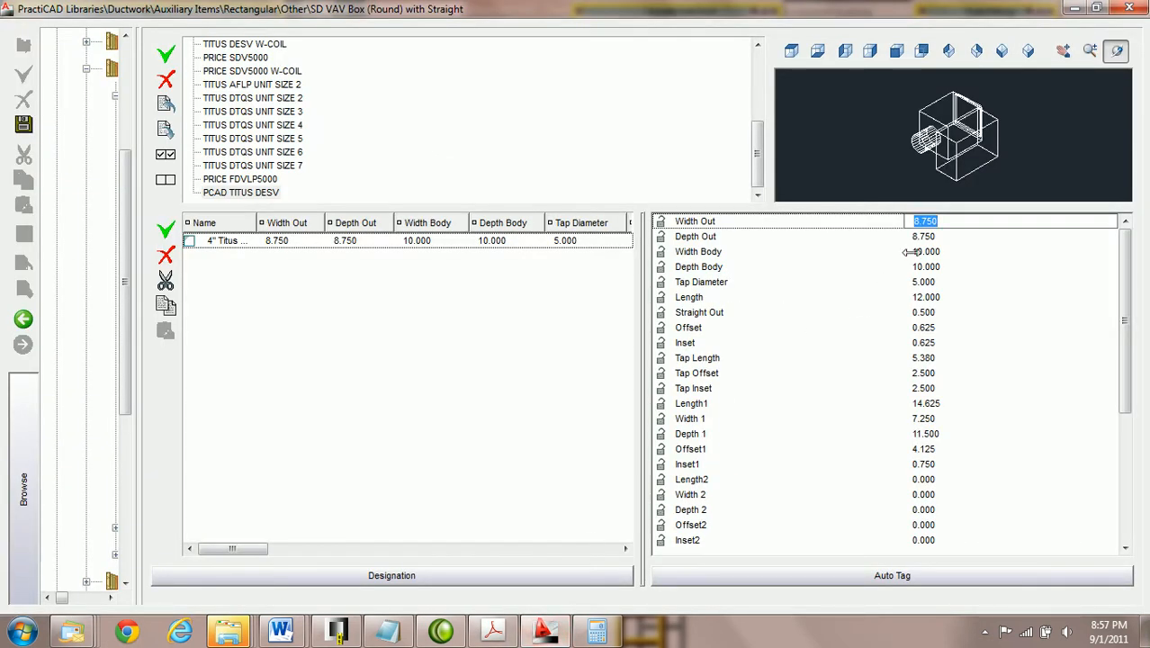
text(12)
key(Tab)
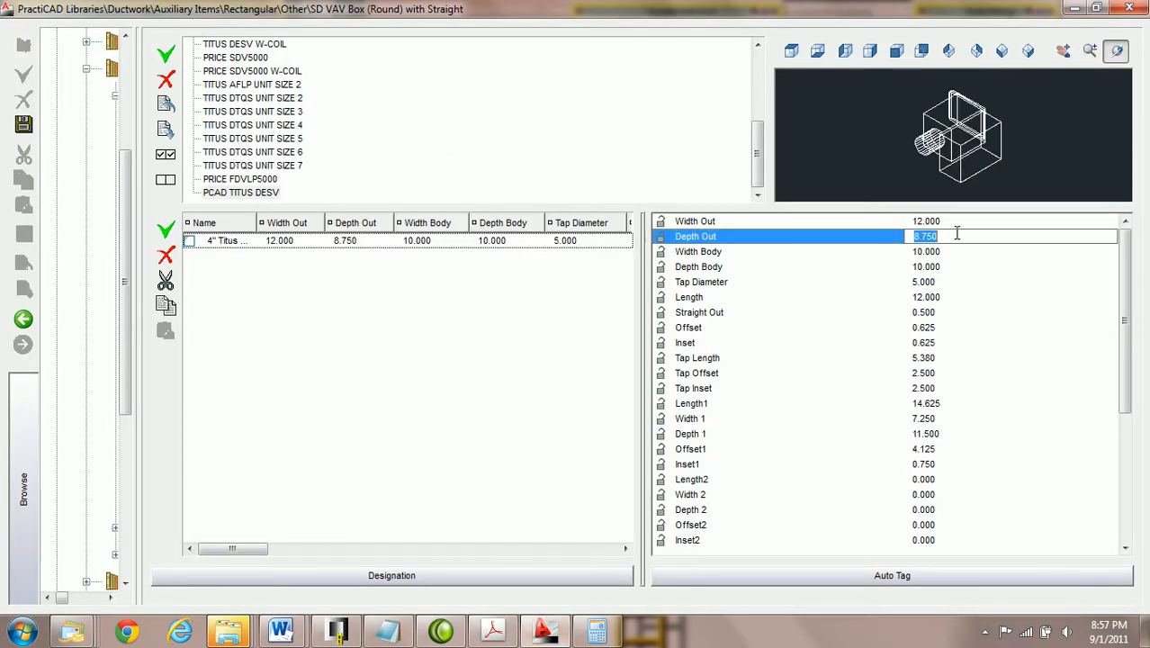
text(8)
key(Tab)
text(12)
key(Tab)
text(8)
key(Tab)
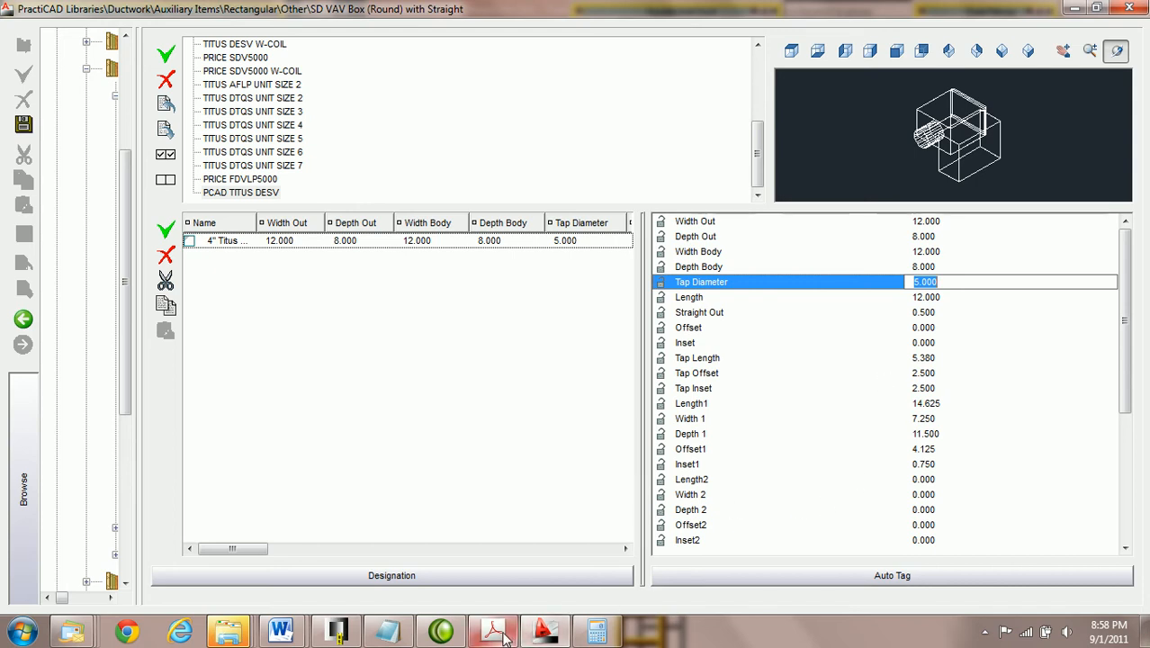
Check the inlet size in the submittal PDF and set the item's Tap Diameter to 4.
click(547, 630)
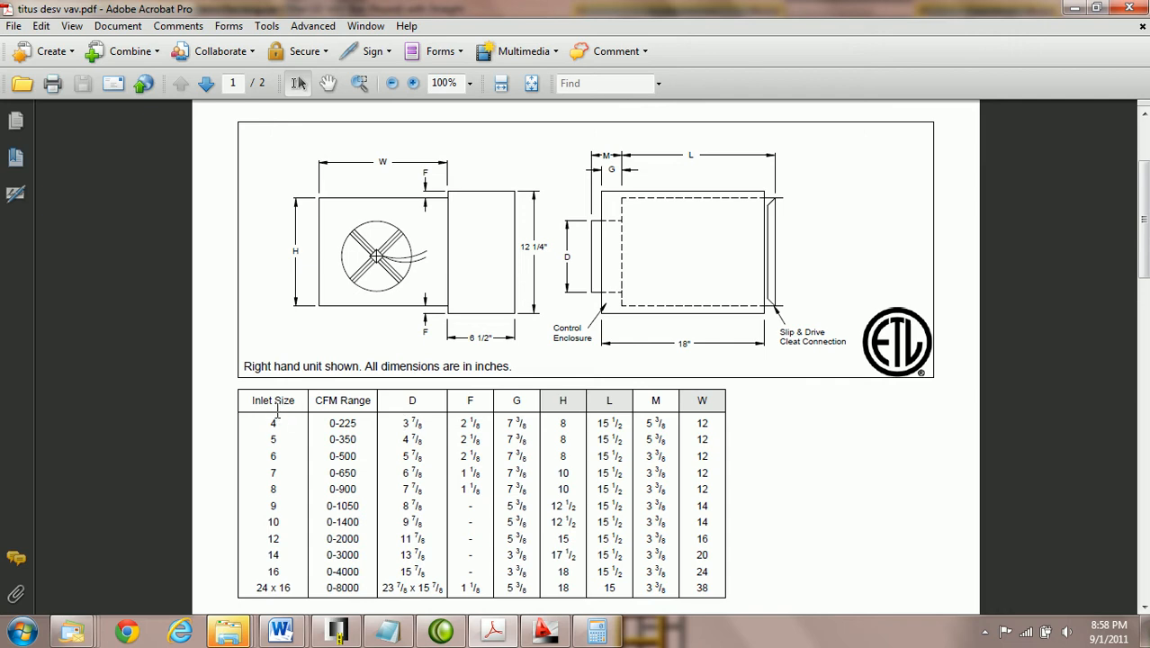
click(560, 637)
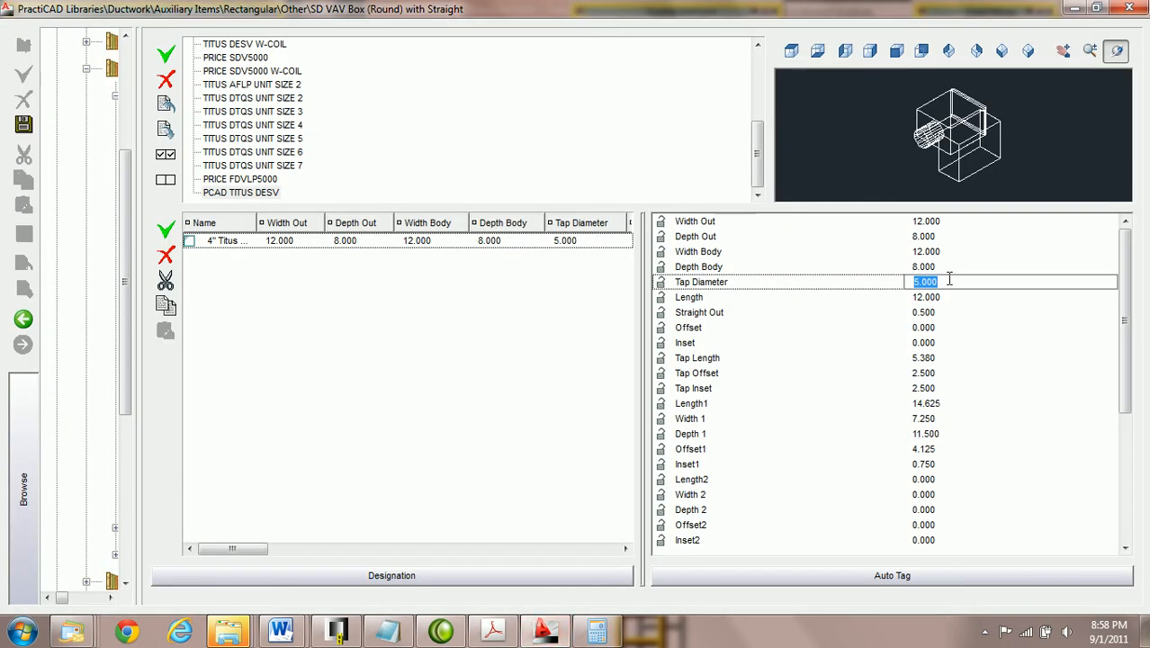
text(4)
key(Return)
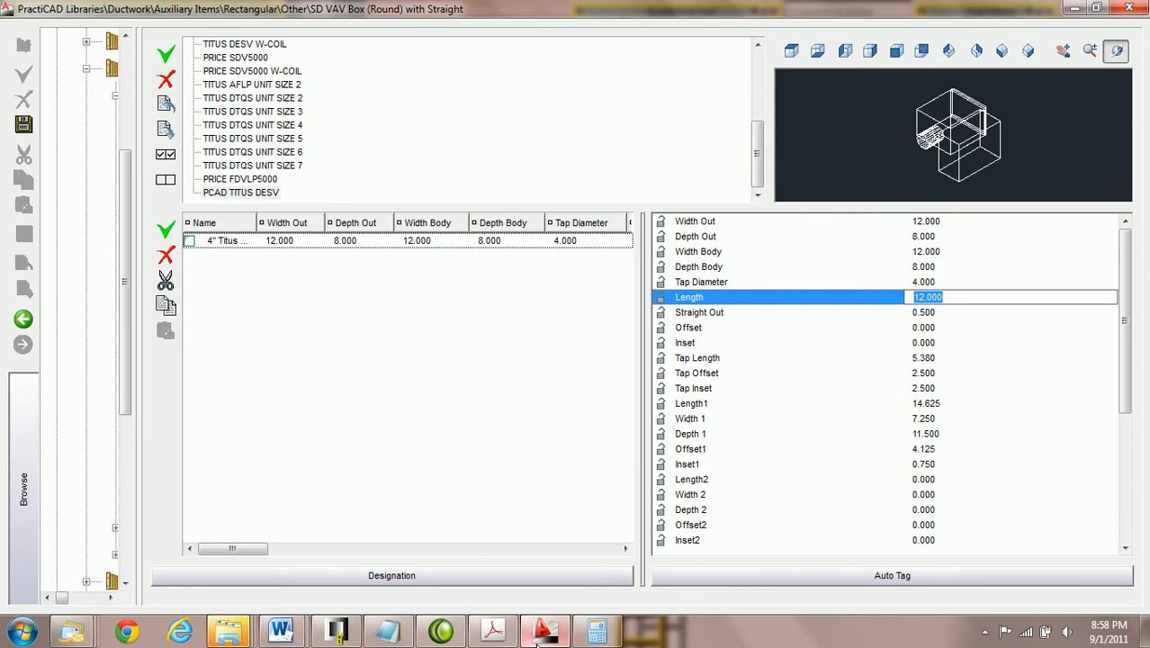
Try Length values of 14 and 20 on the 4" Titus DESV item to compare the box preview.
text(18)
key(Return)
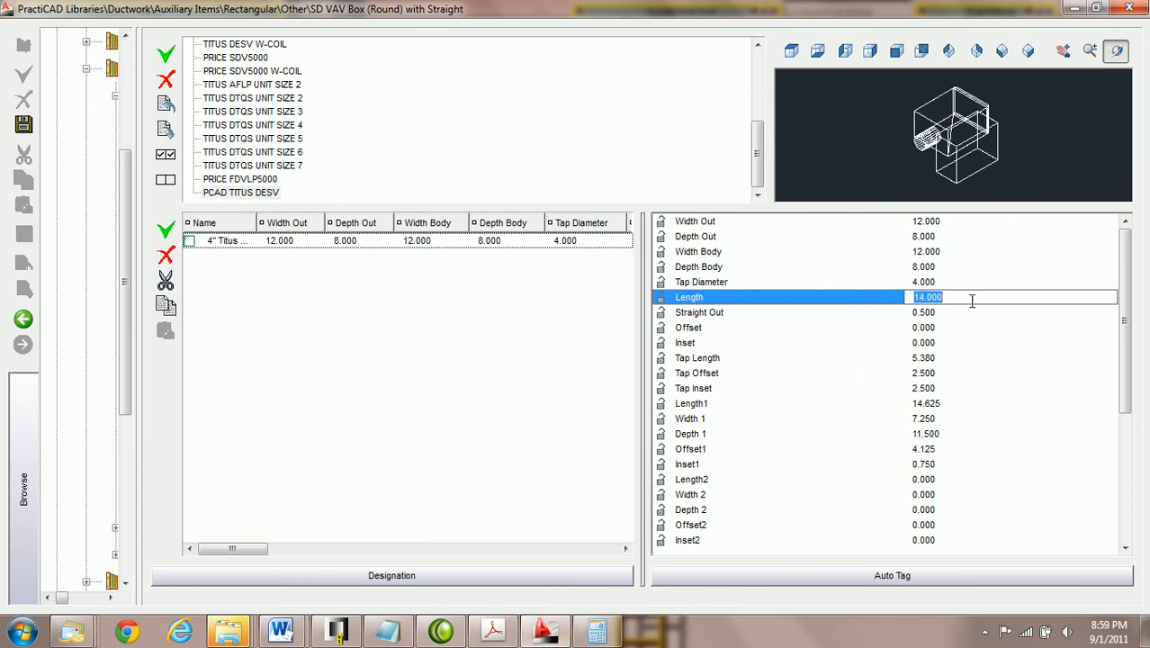
text(14)
key(Return)
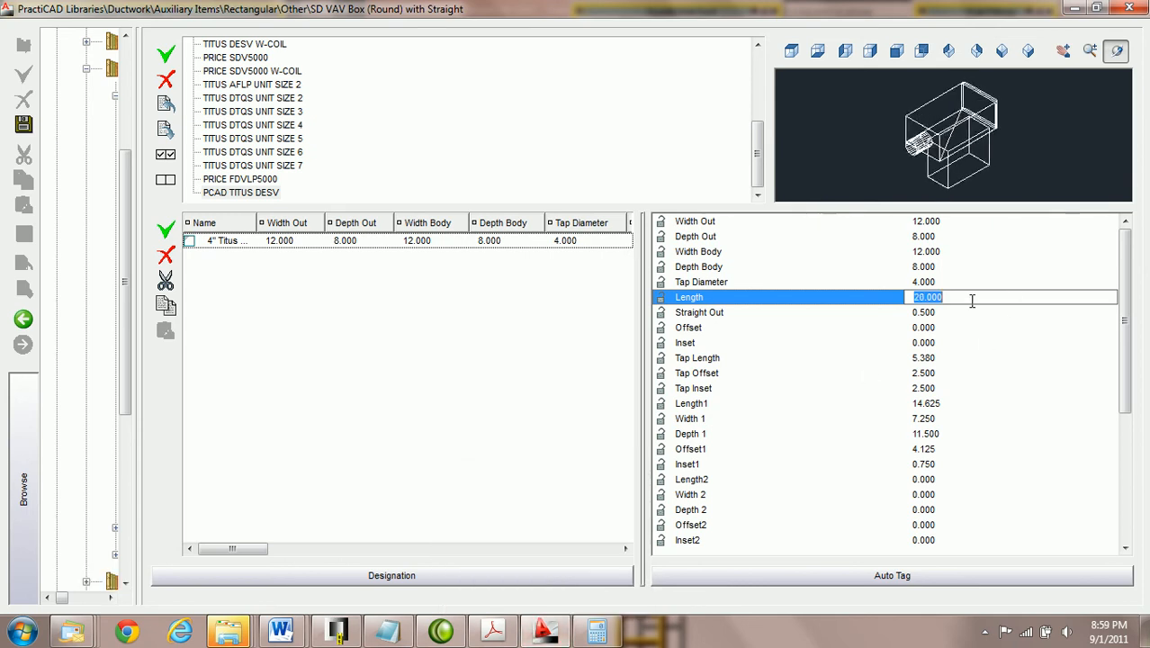
Look up dimension L for inlet size 4 in the submittal PDF, and set Length to 15.5 and Straight Out to 0.
click(492, 631)
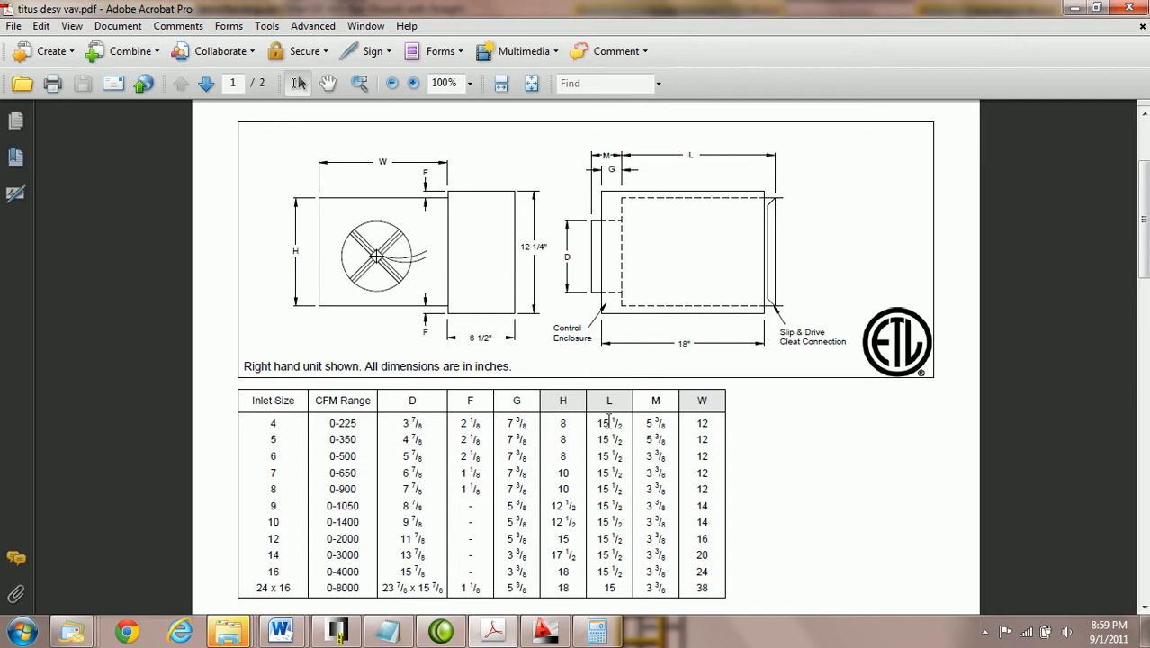
click(544, 630)
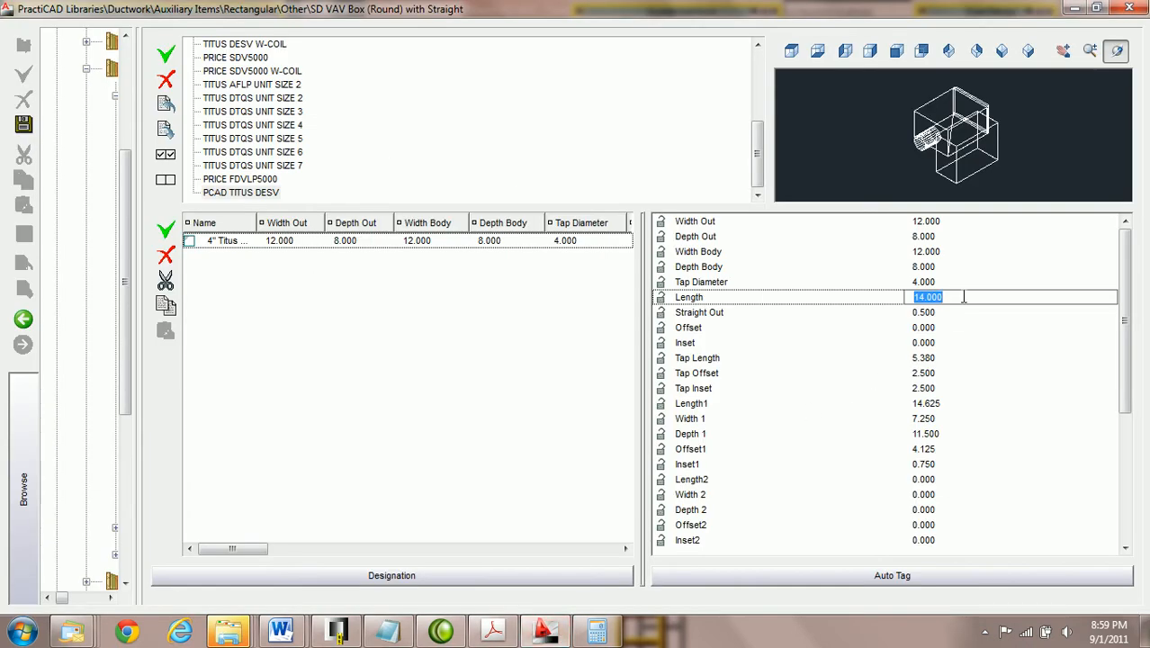
text(15.5)
key(Tab)
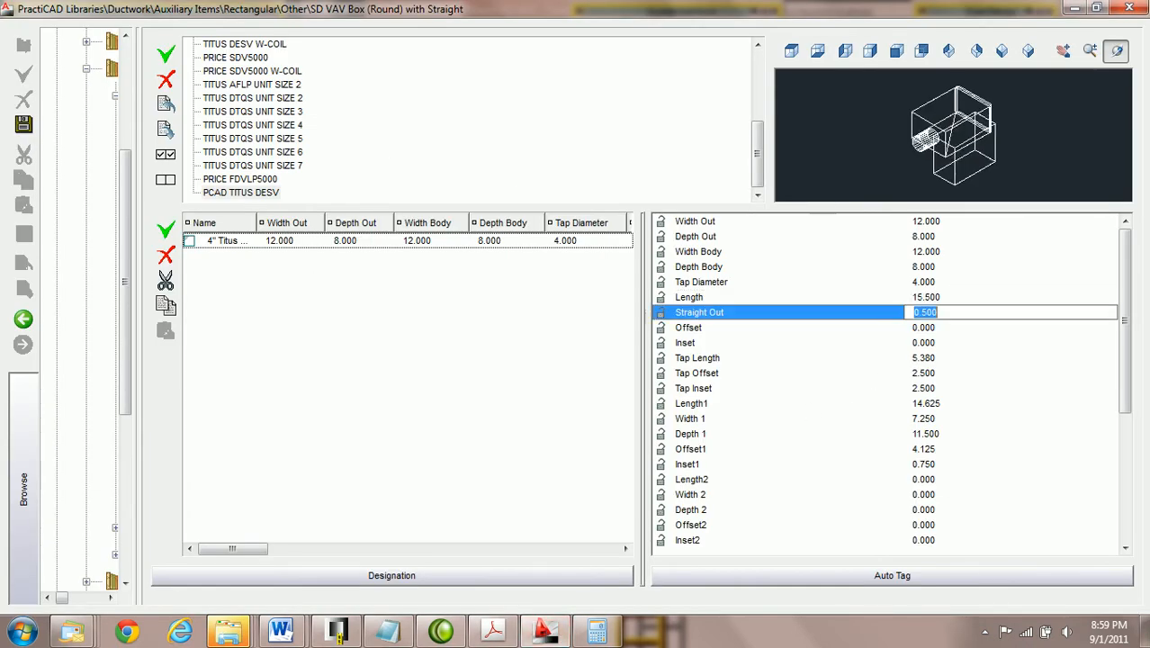
text(0)
click(901, 332)
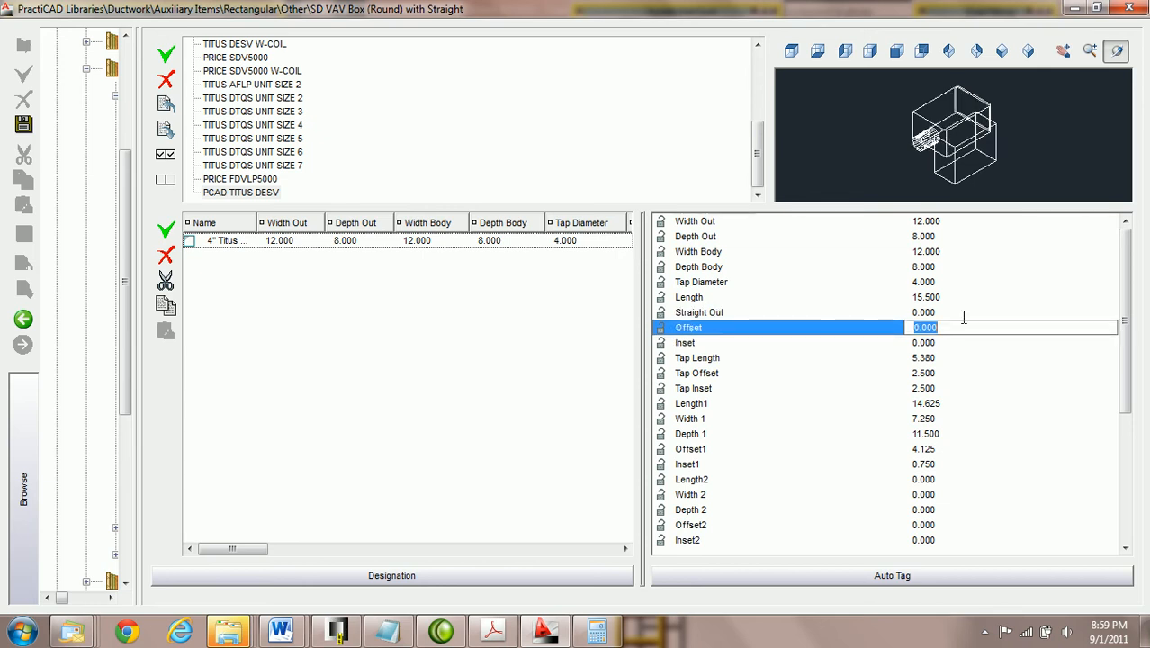
Try a Length of 17.5 to compare the preview, and restore it to 15.5.
click(936, 313)
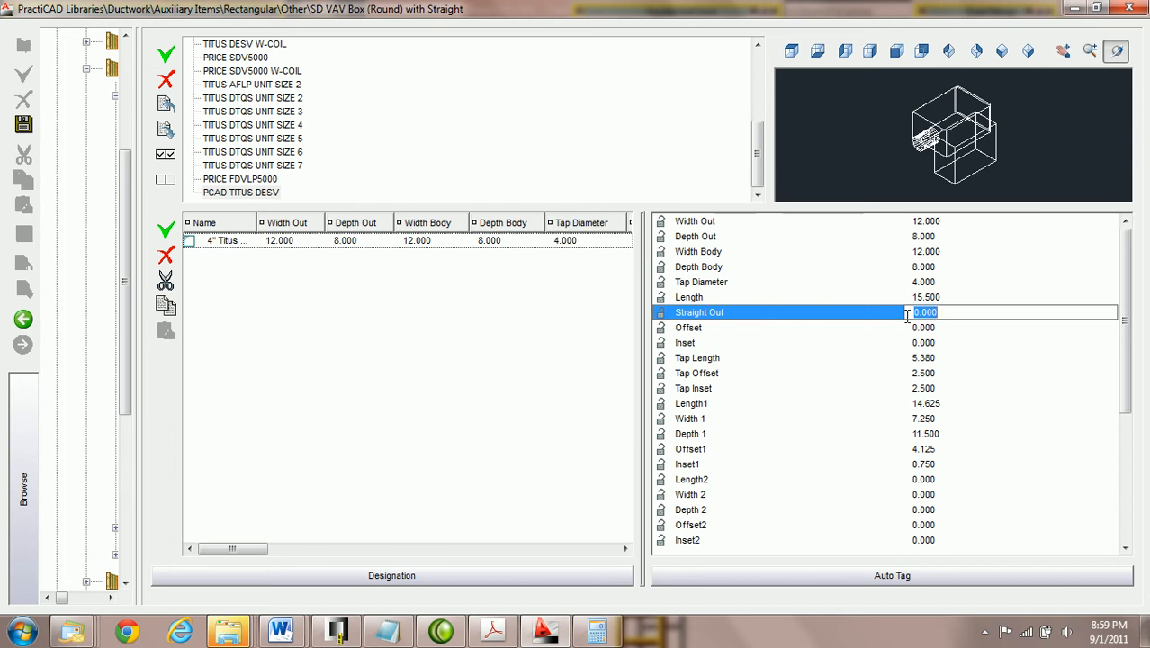
click(950, 297)
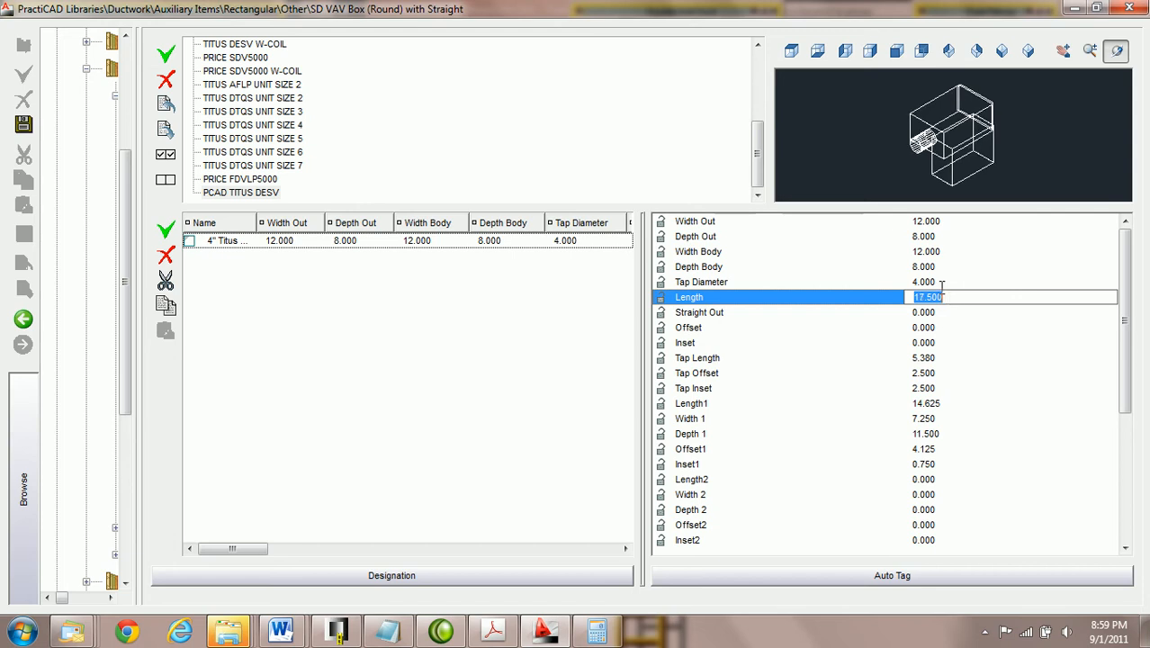
text(15.5)
key(Tab)
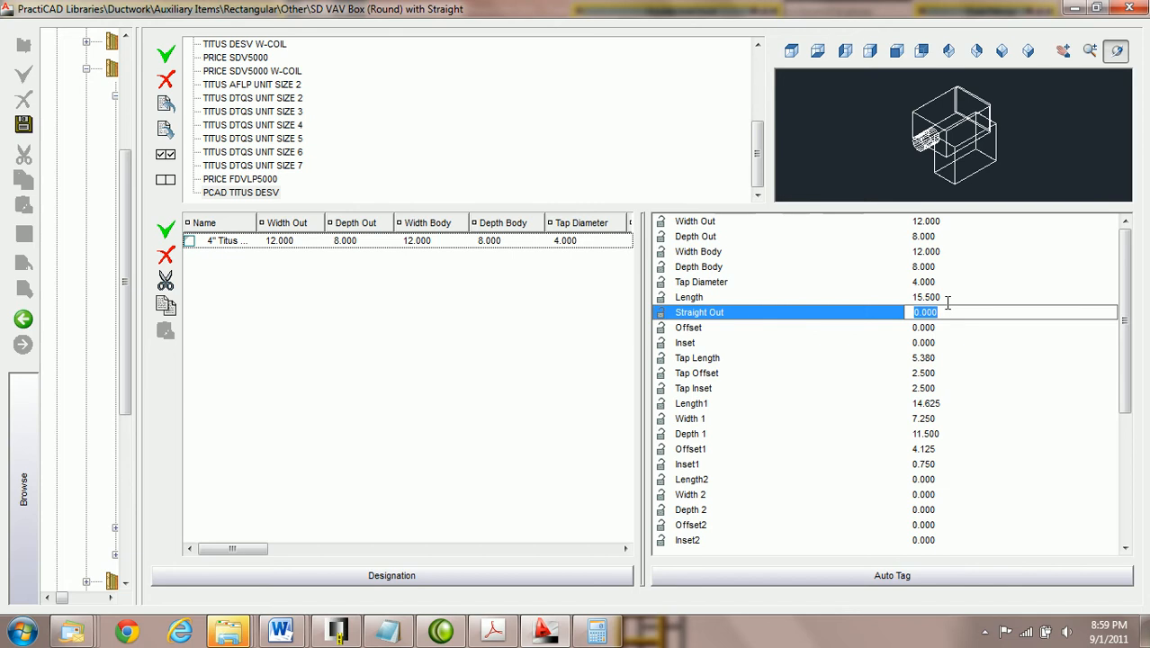
Try an Offset of 4 to see how the box outlet shifts in the preview, and reset it to 0.
key(Tab)
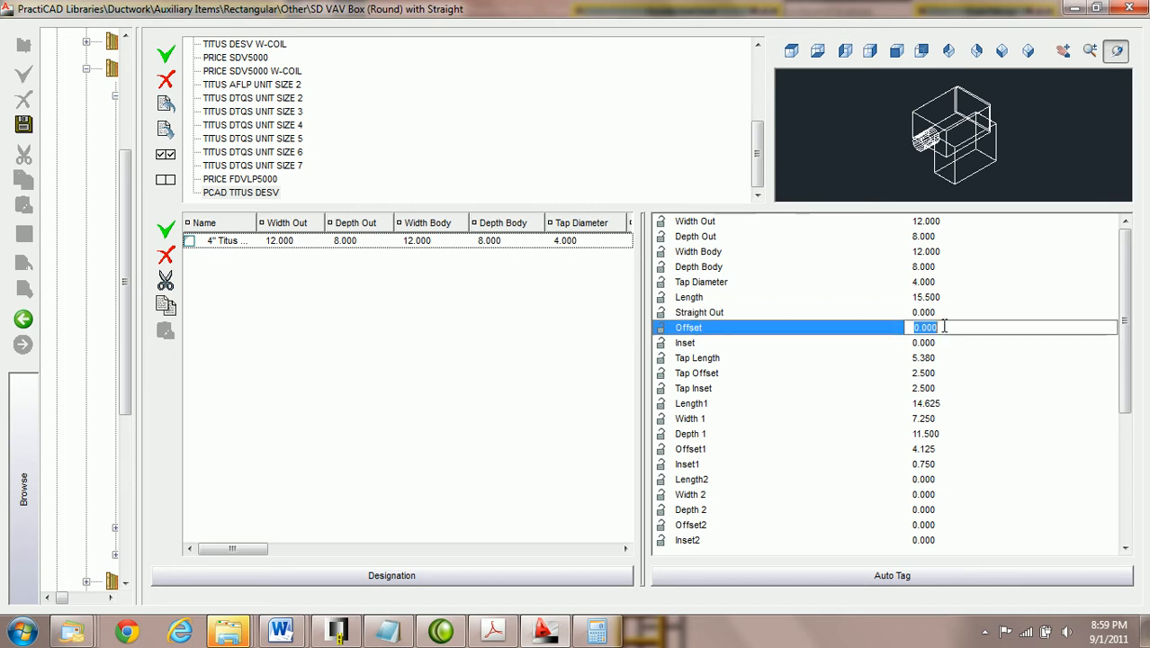
text(2)
key(Return)
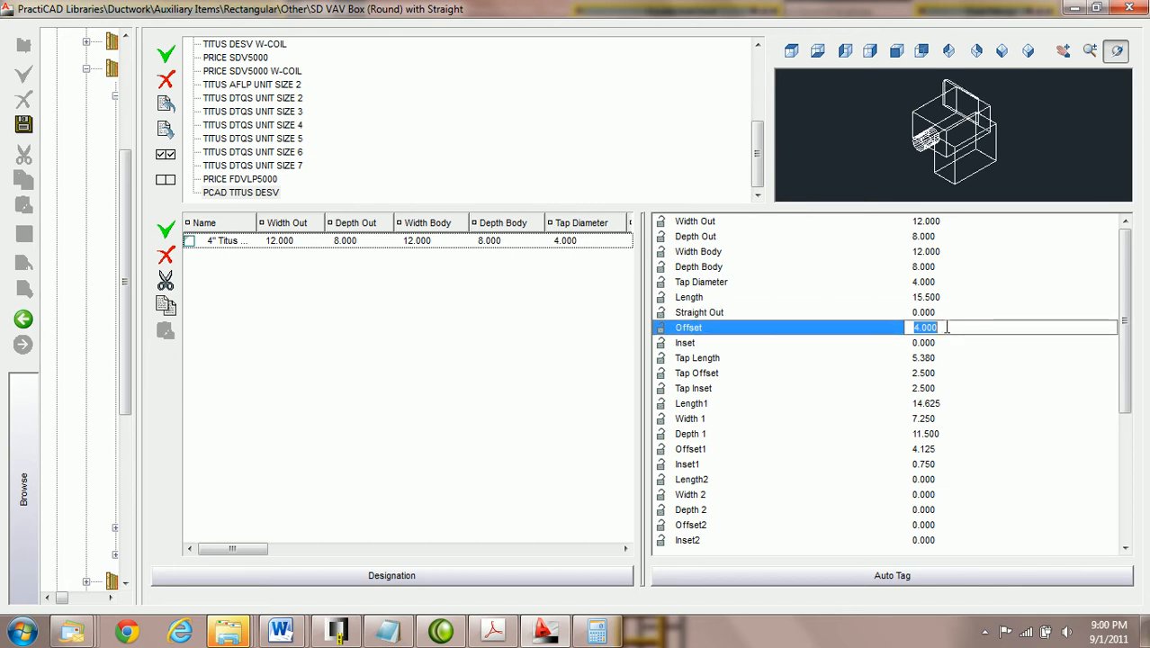
text(0)
key(Return)
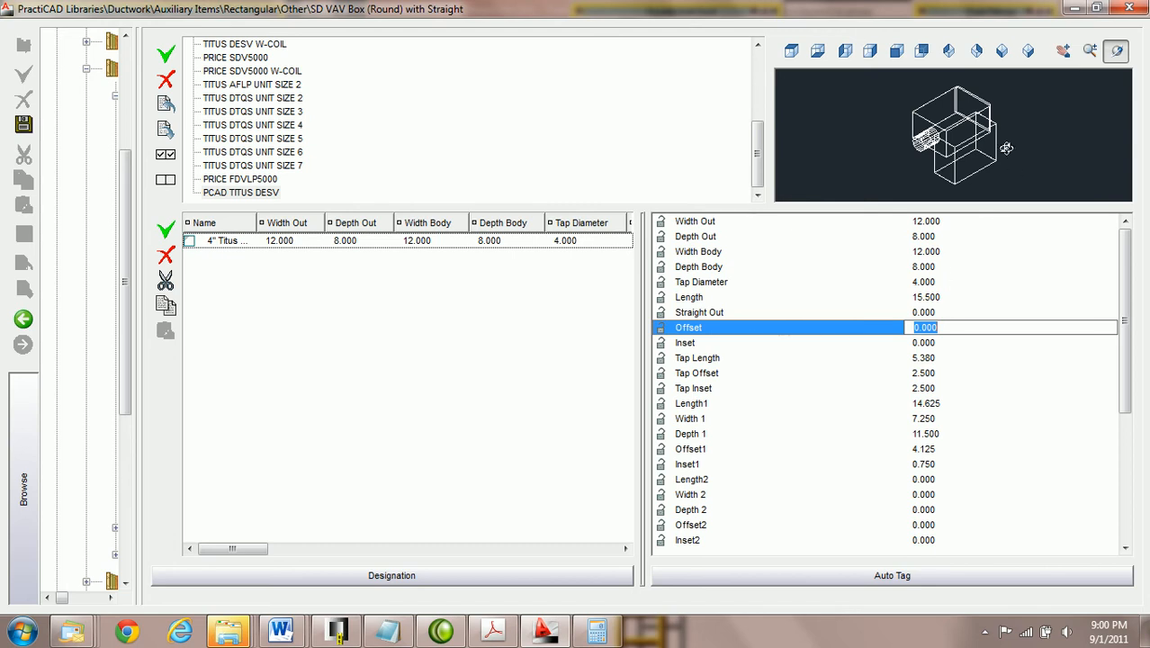
Try an Inset of 2 on the box outlet, and reset it to 0.
click(945, 343)
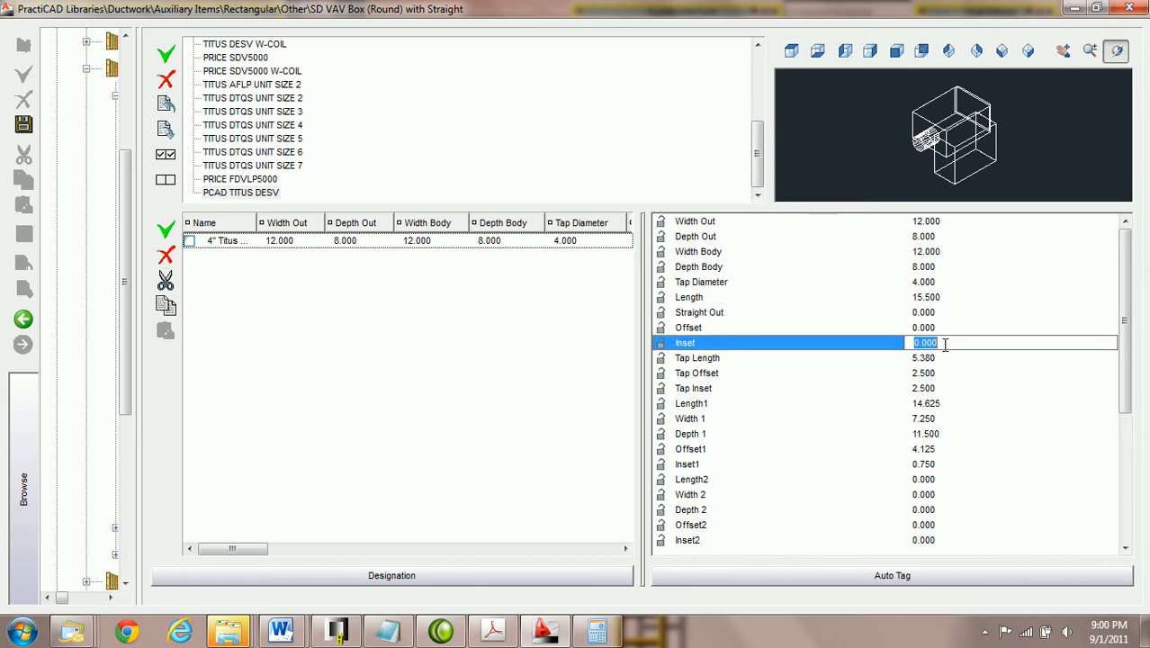
text(2)
key(Return)
text(0)
key(Return)
Look up dimension M for inlet size 4 in the submittal PDF and set Tap Length to 5.375.
click(944, 358)
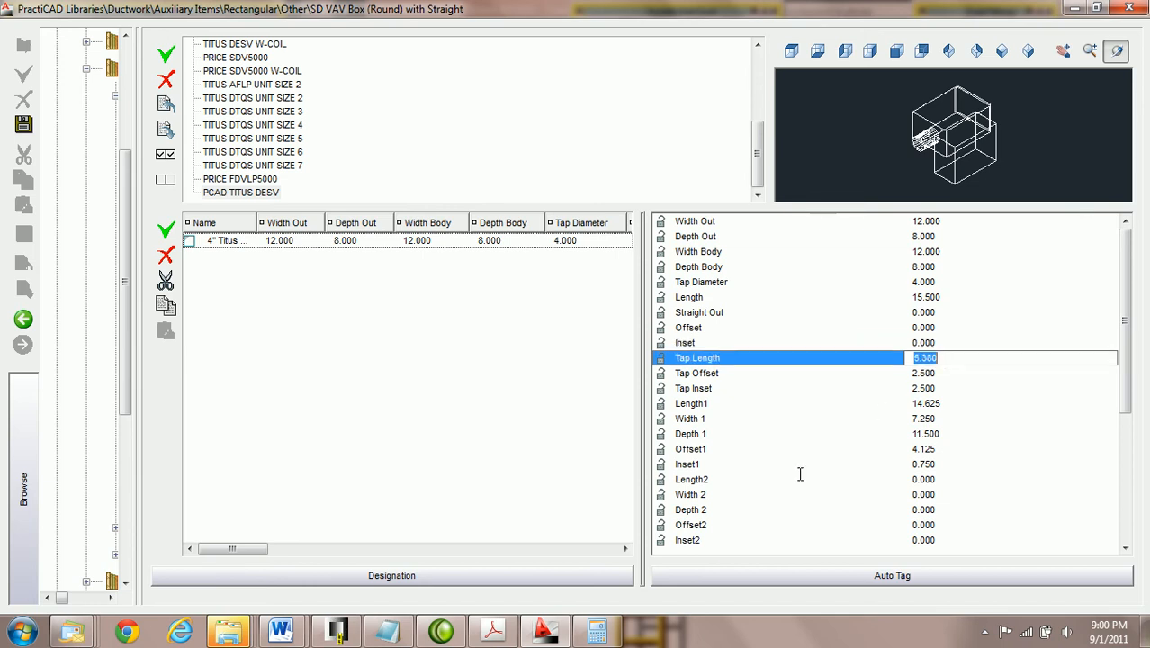
click(494, 634)
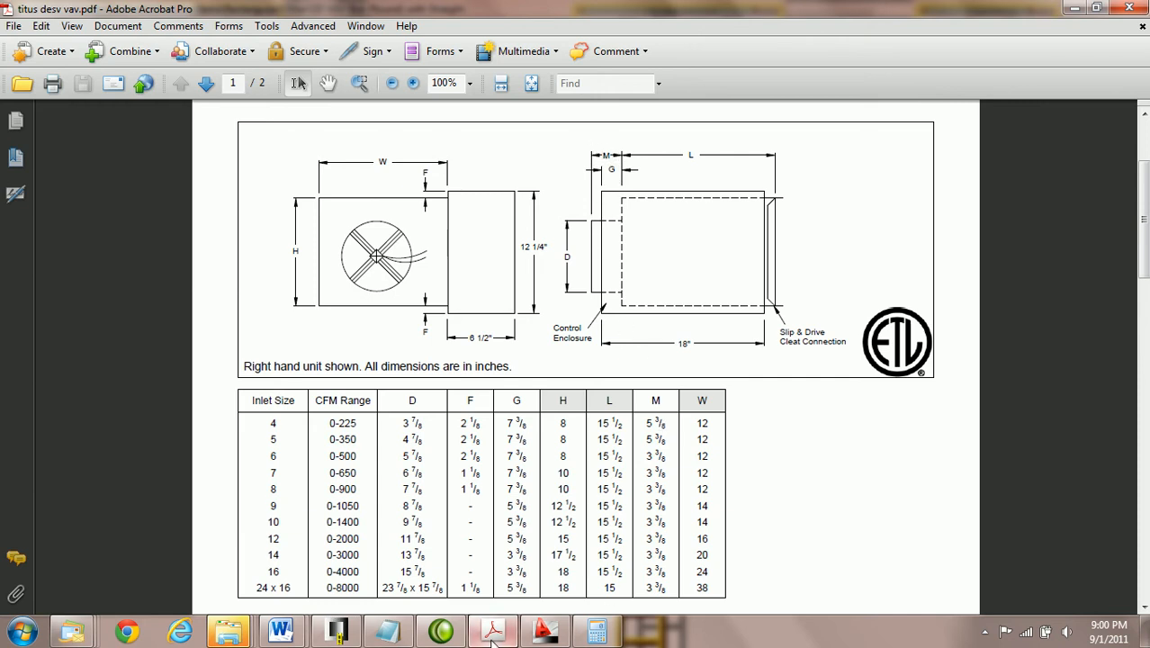
click(542, 633)
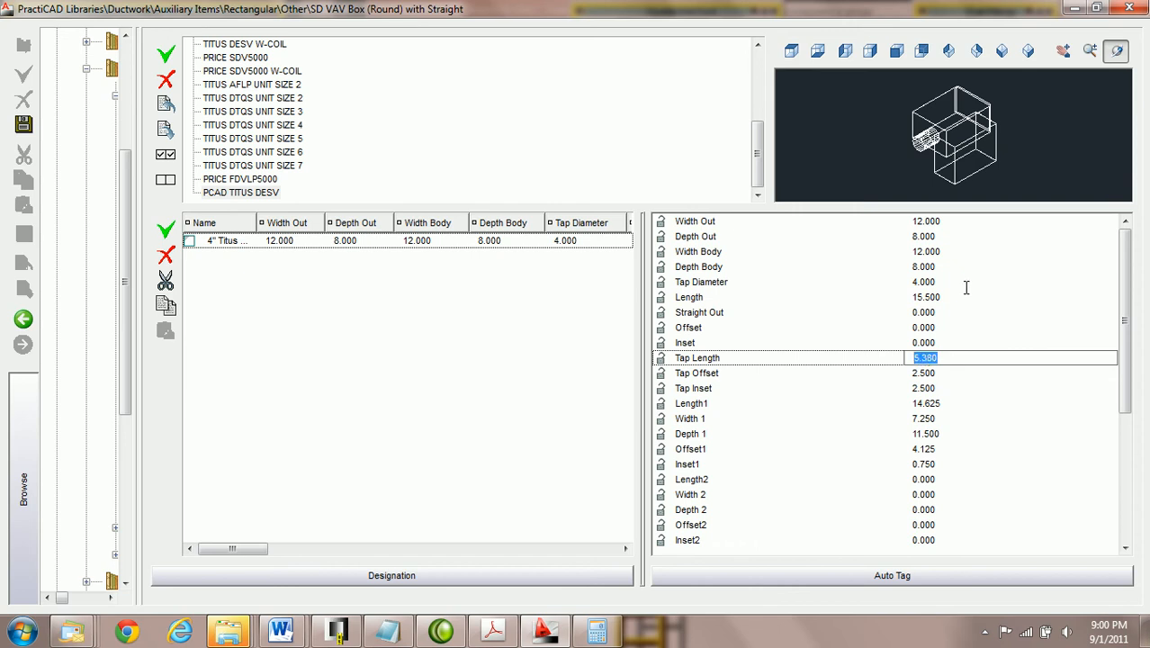
click(948, 357)
drag(948, 357, 896, 370)
text(5.3)
key(Tab)
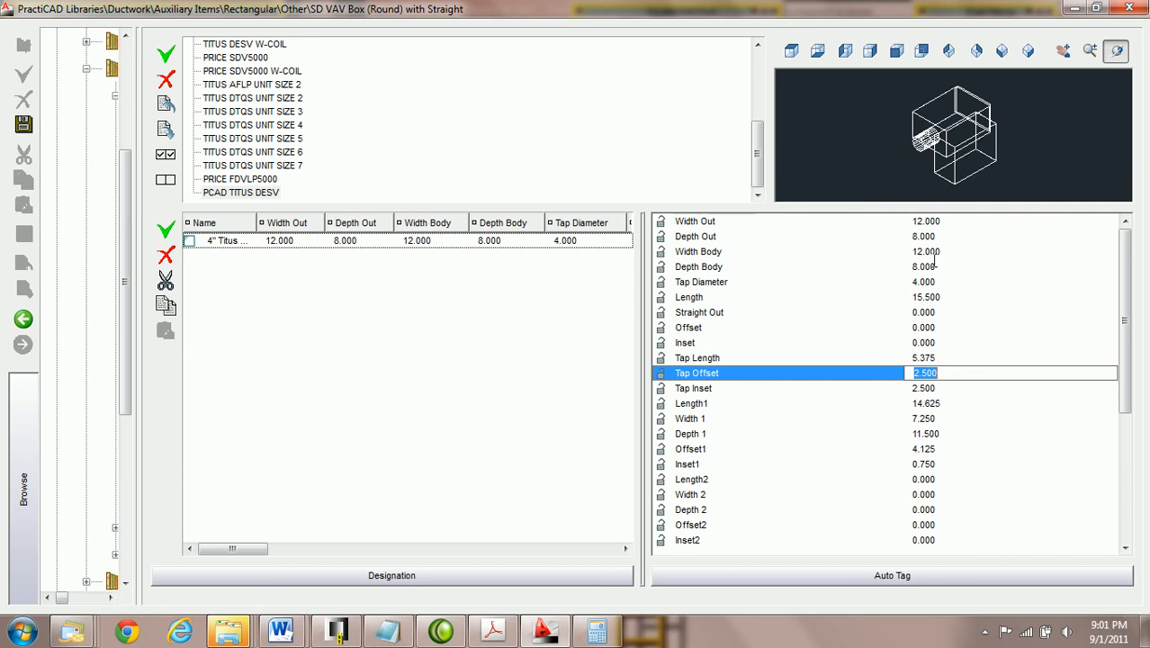
Try a Tap Offset of 4.5 to see how the round inlet shifts on the box body.
scroll(961, 379, up, 5)
scroll(960, 378, down, 7)
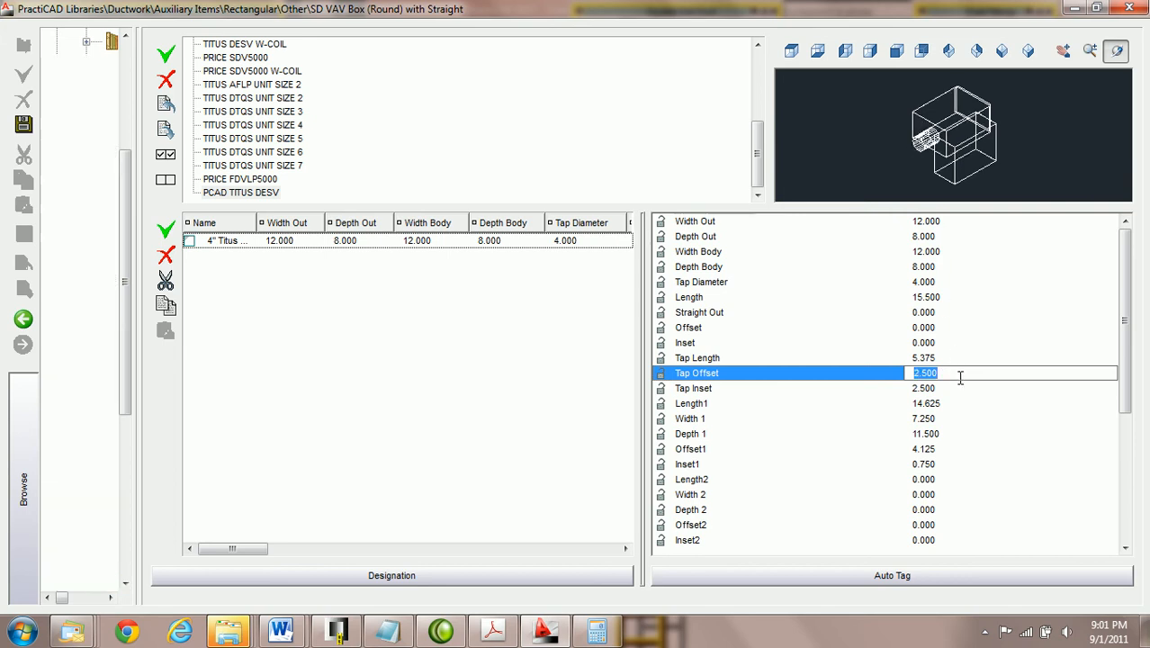
scroll(960, 378, up, 4)
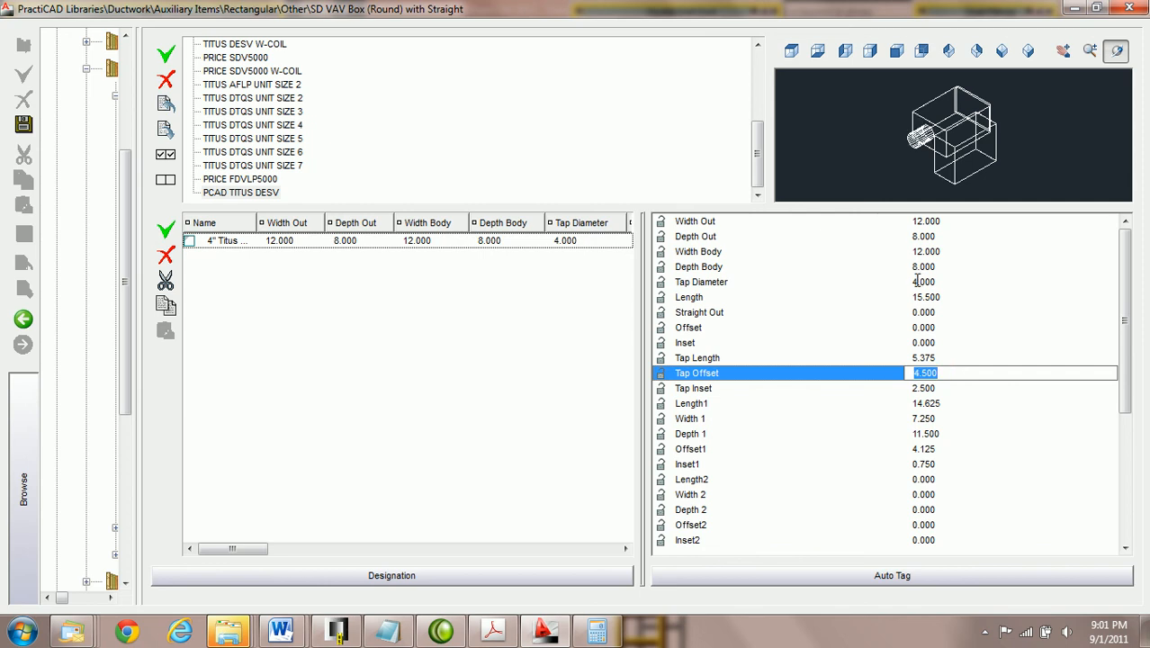
Examine the round inlet's position in the preview from orbited and isometric angles, ending in the left side view.
click(846, 51)
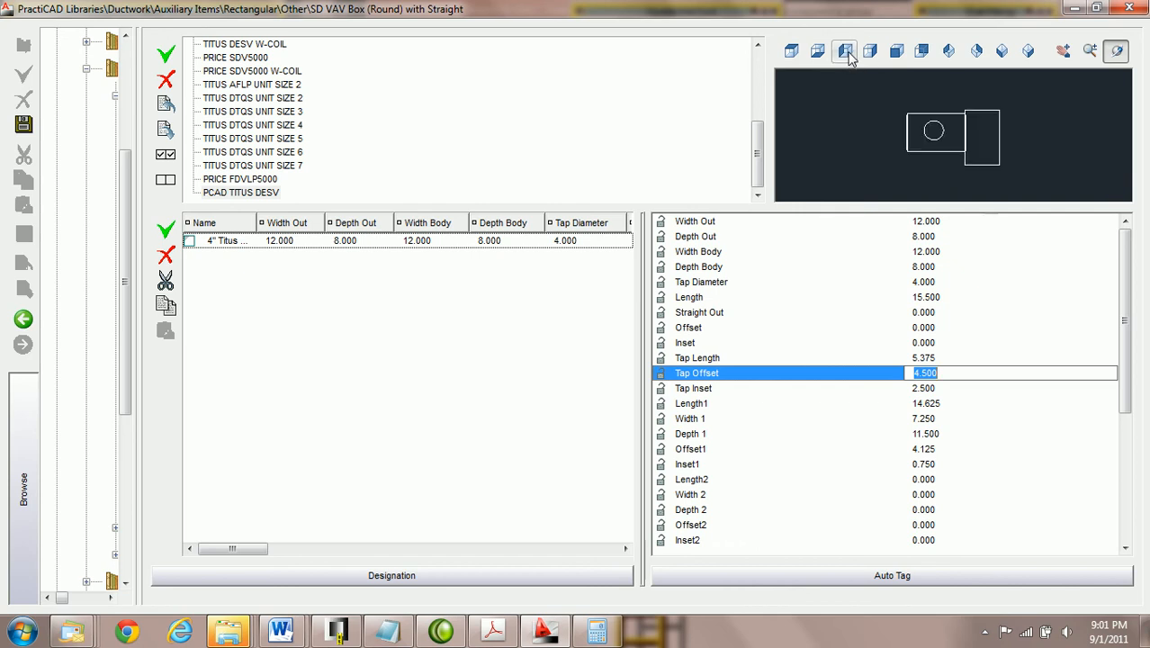
click(961, 136)
scroll(962, 137, up, 2)
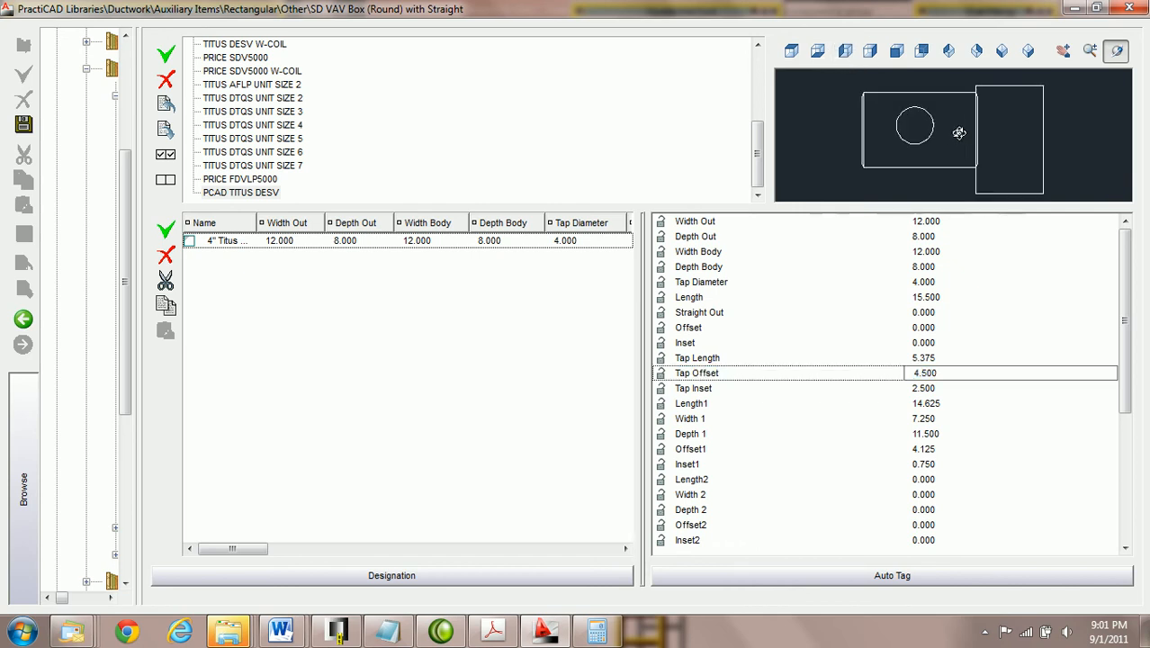
drag(961, 122, 967, 146)
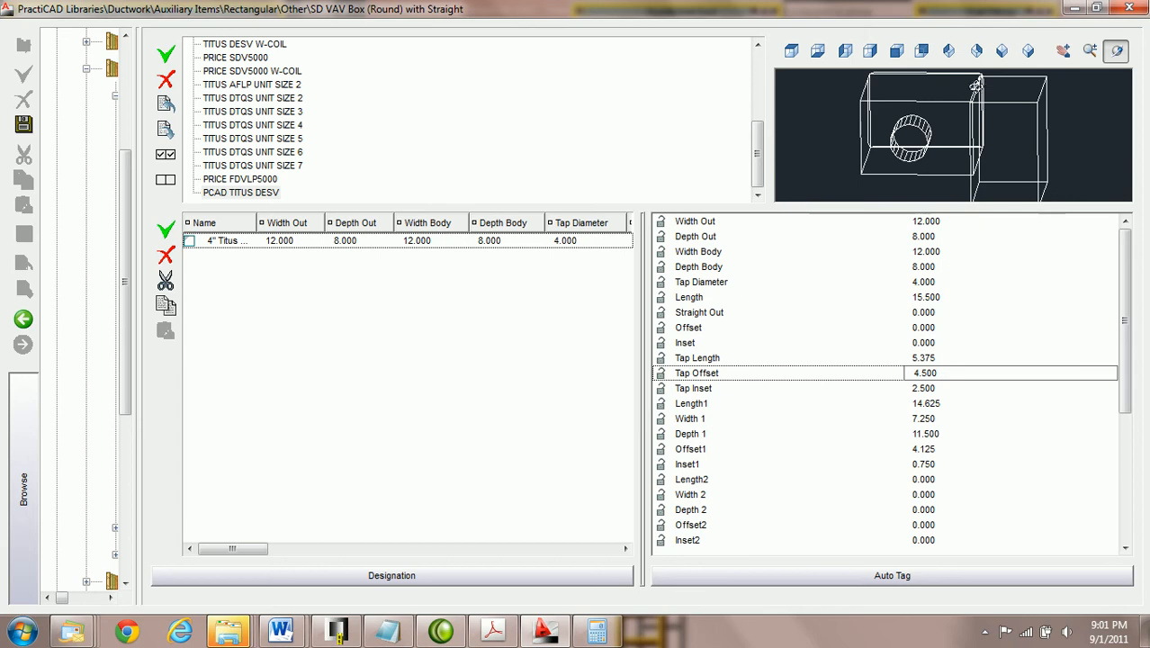
click(976, 50)
click(1029, 50)
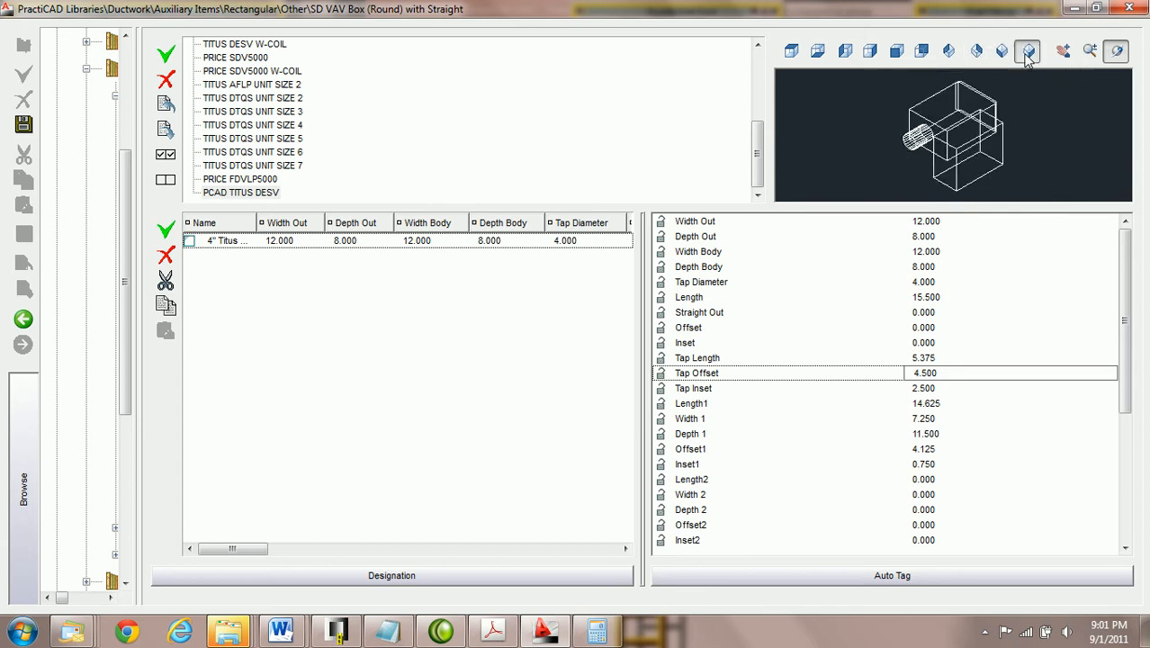
click(845, 51)
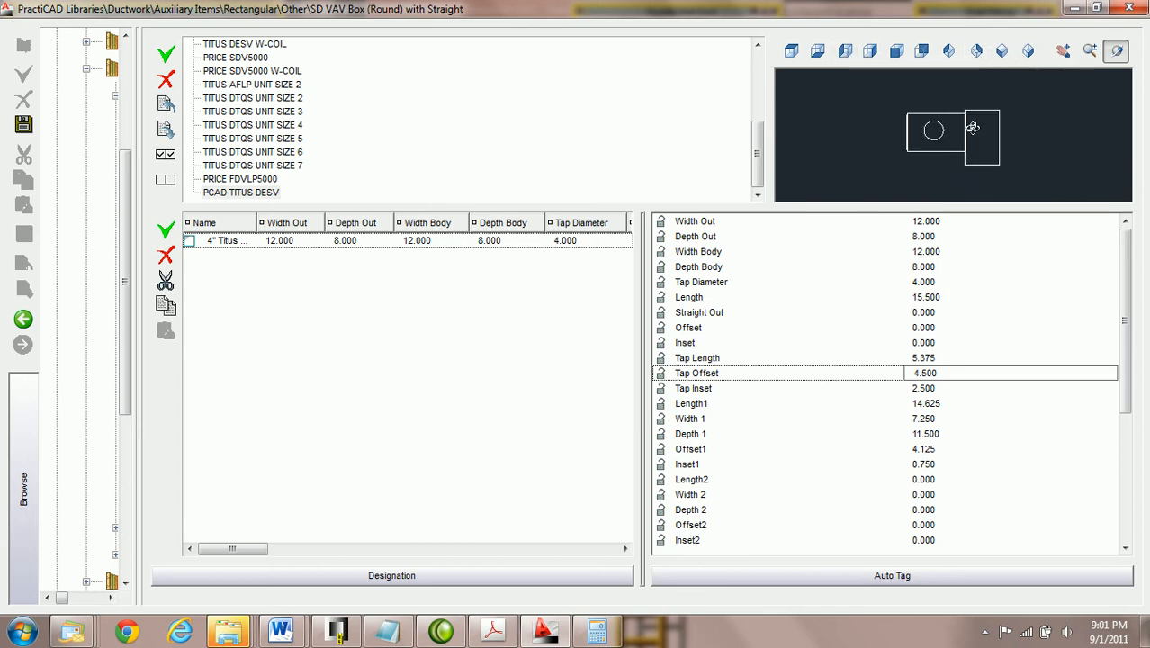
Try a Tap Offset of 0 to place the round inlet at the edge of the body.
click(951, 377)
text(0)
key(Return)
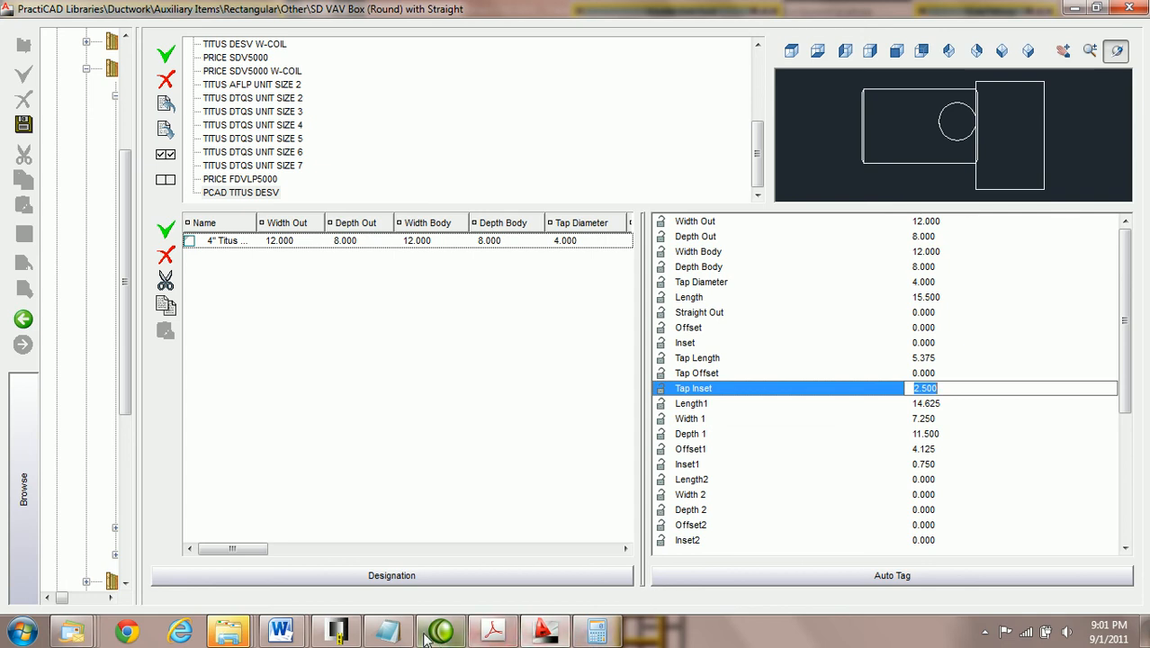
Look up the tap offset formula in Notepad and compute (12 - 4) / 2 in Calculator.
click(388, 632)
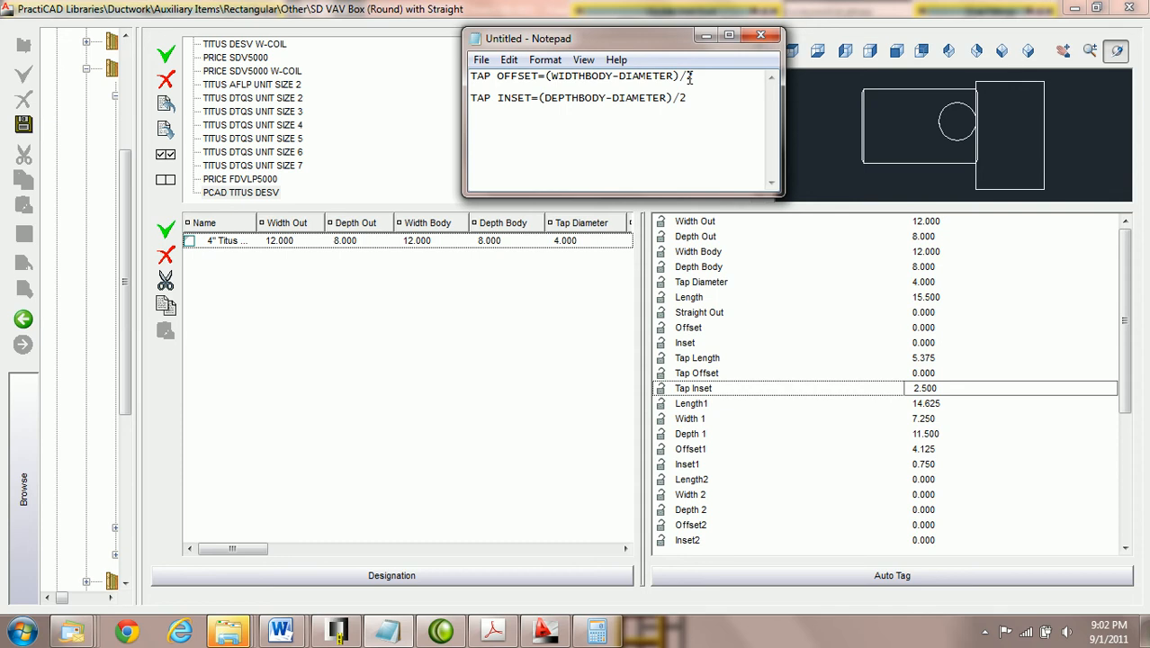
click(927, 373)
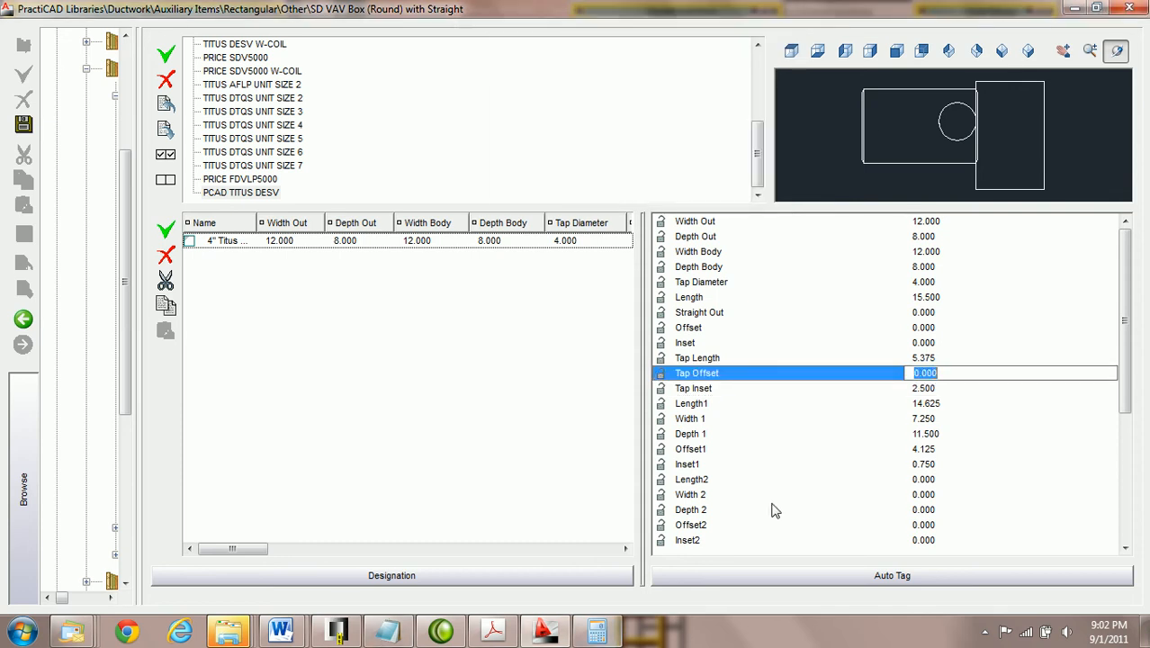
click(597, 633)
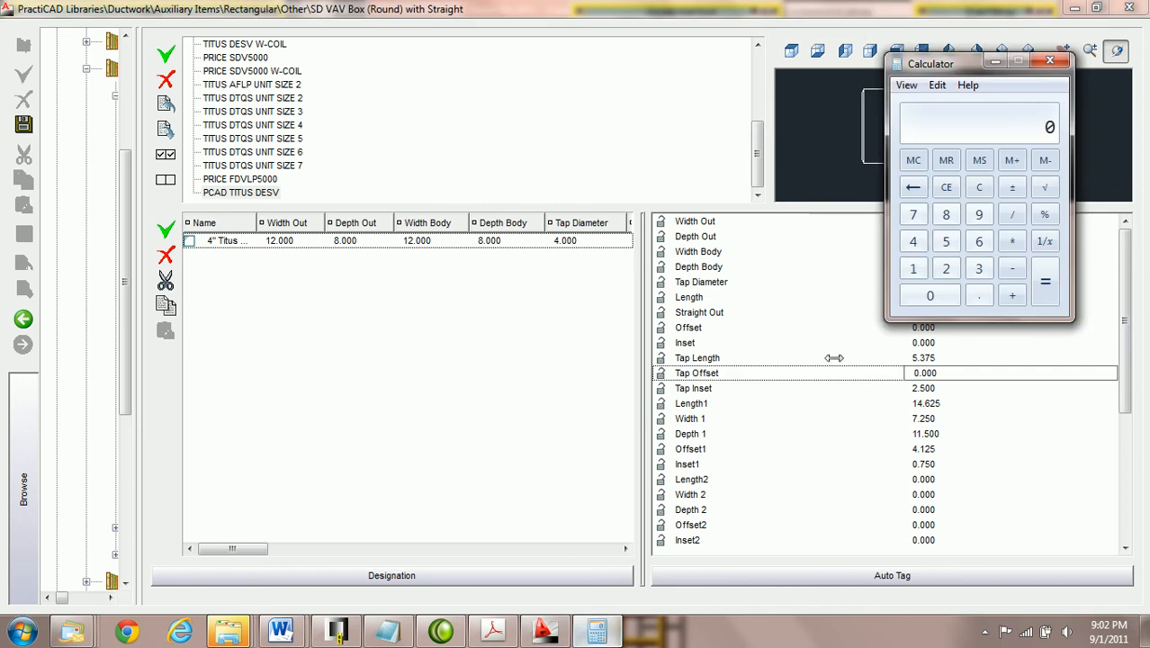
click(913, 269)
click(946, 268)
click(1012, 242)
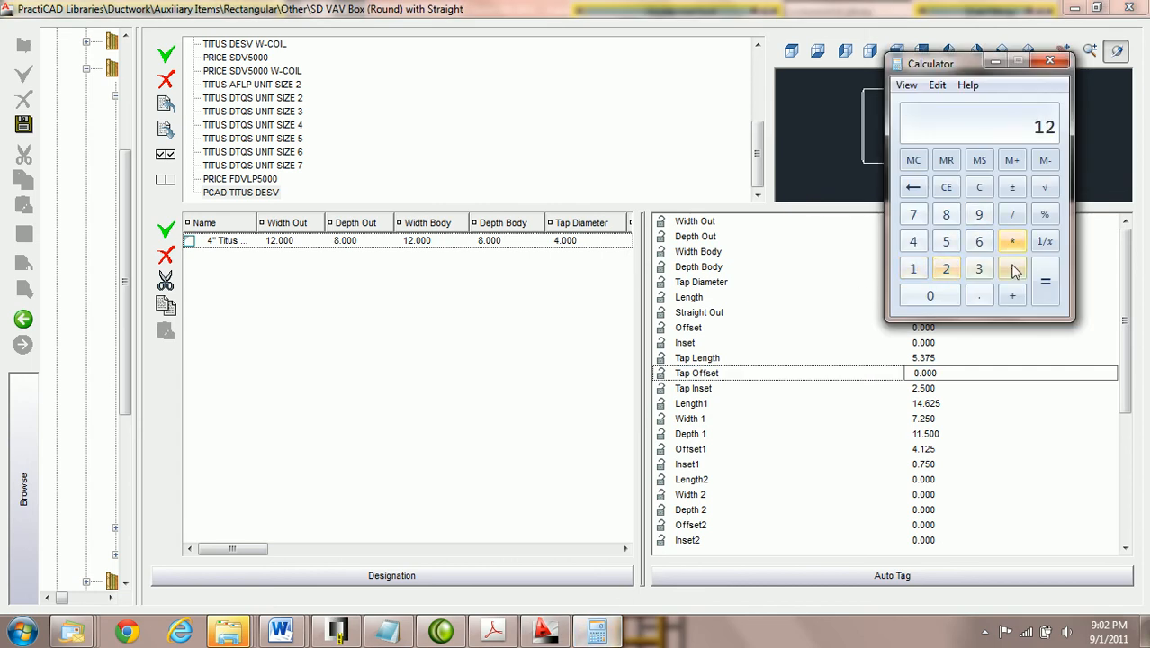
click(1013, 270)
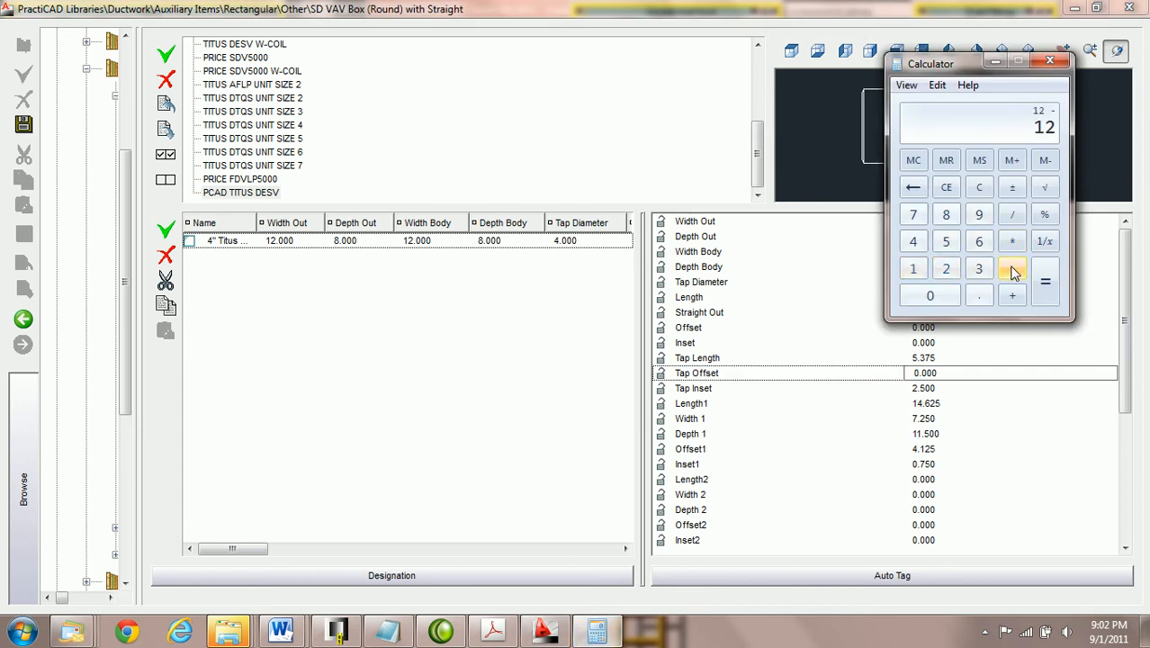
click(931, 245)
click(1044, 281)
click(1013, 216)
click(946, 268)
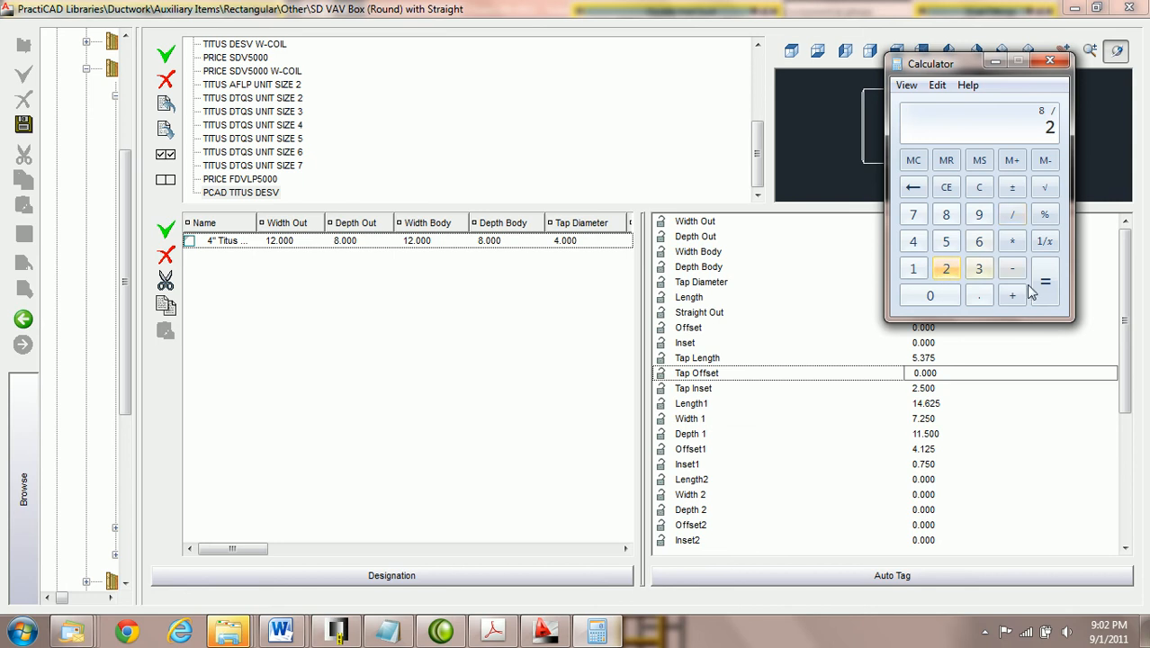
click(1044, 290)
Move the calculator off the item data and set Tap Offset to 4.
drag(938, 65, 547, 76)
click(951, 376)
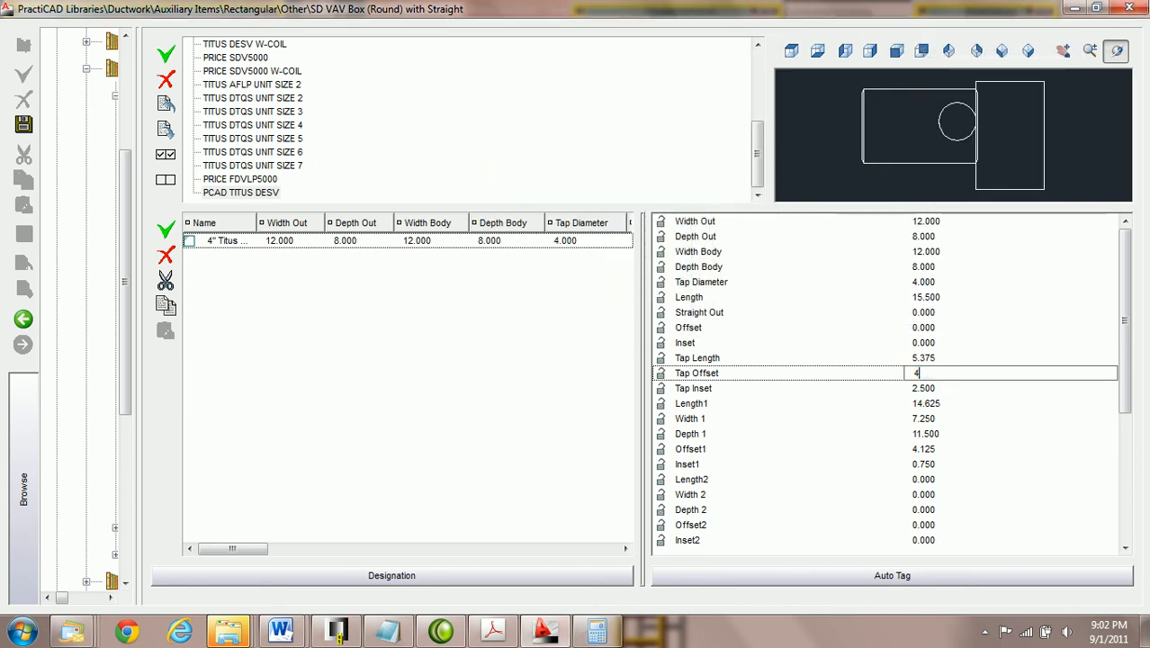
text(4)
key(Tab)
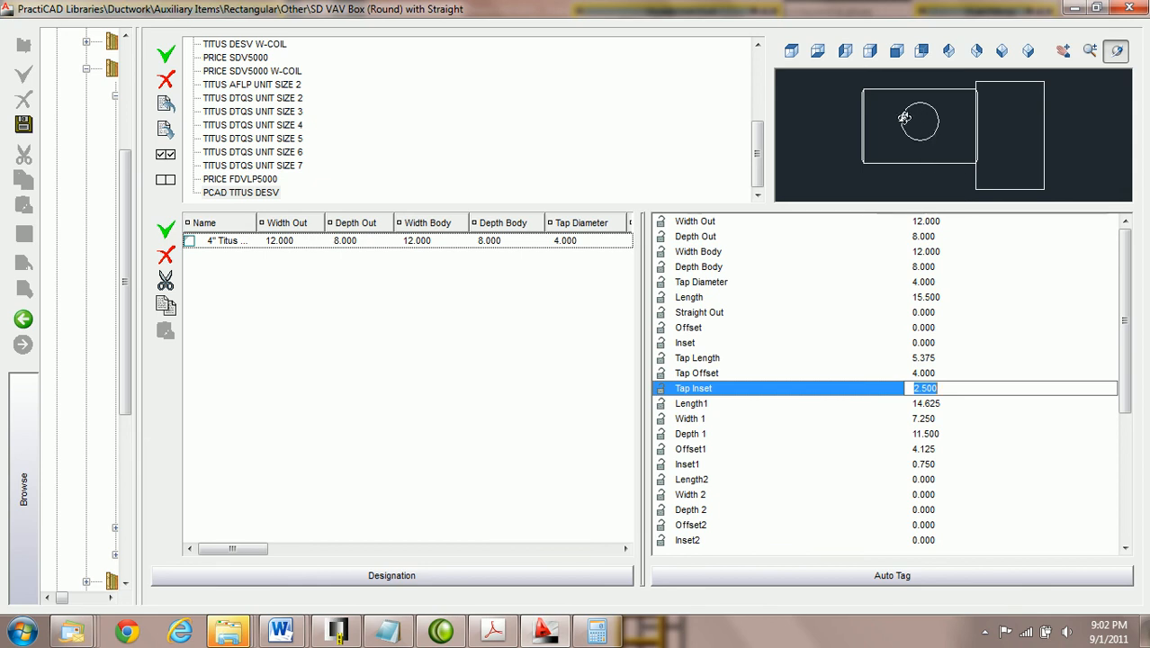
Look up the tap inset formula in Notepad and compute (8 - 4) / 2 in Calculator.
click(380, 636)
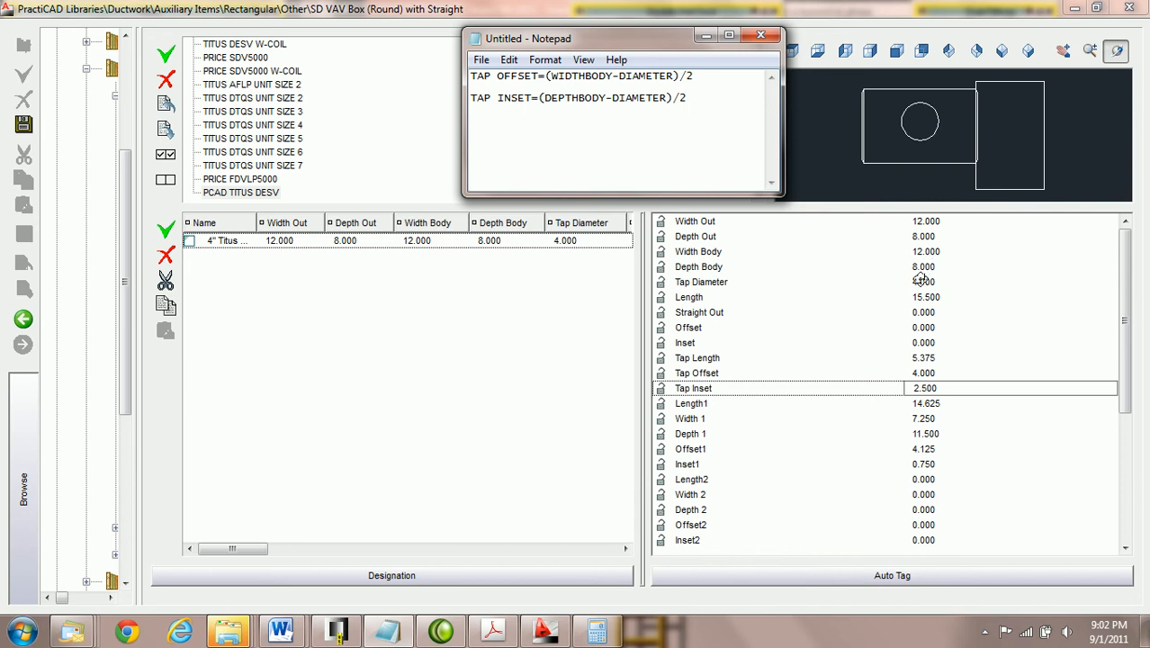
click(599, 635)
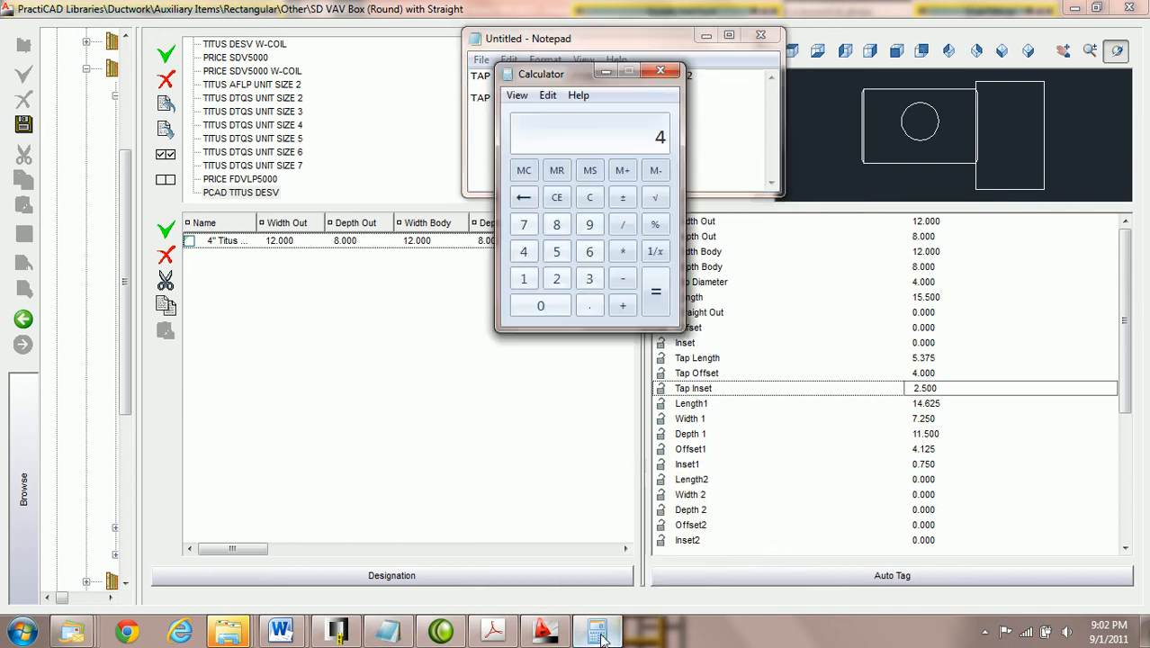
click(590, 197)
click(557, 226)
drag(573, 79, 565, 208)
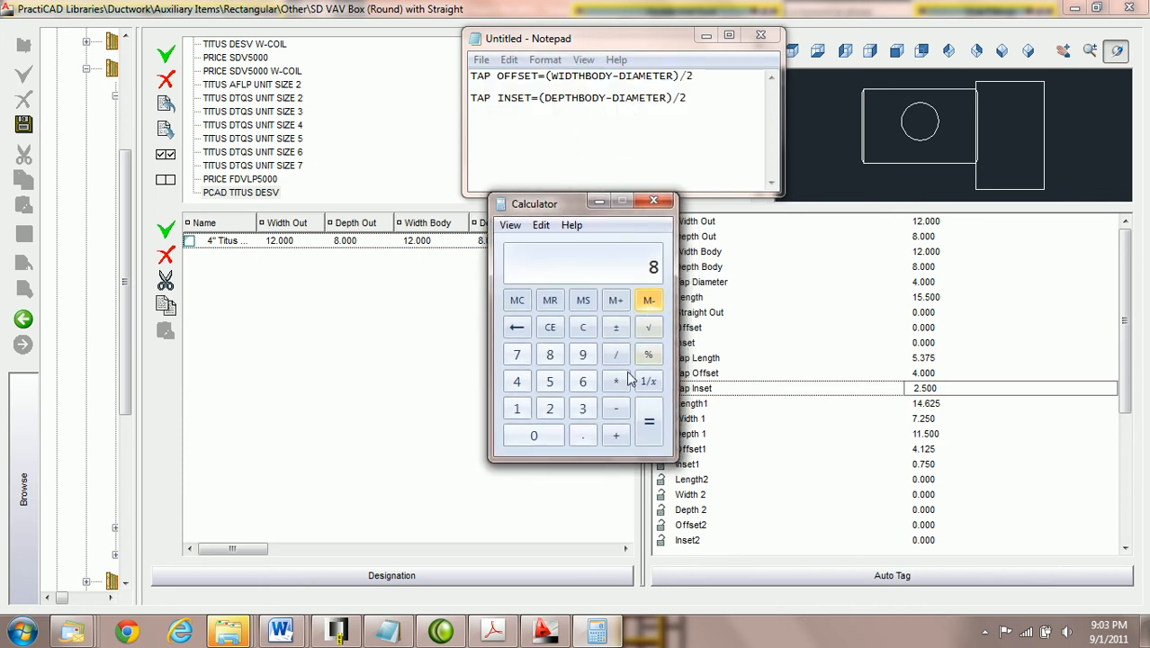
click(616, 412)
click(516, 381)
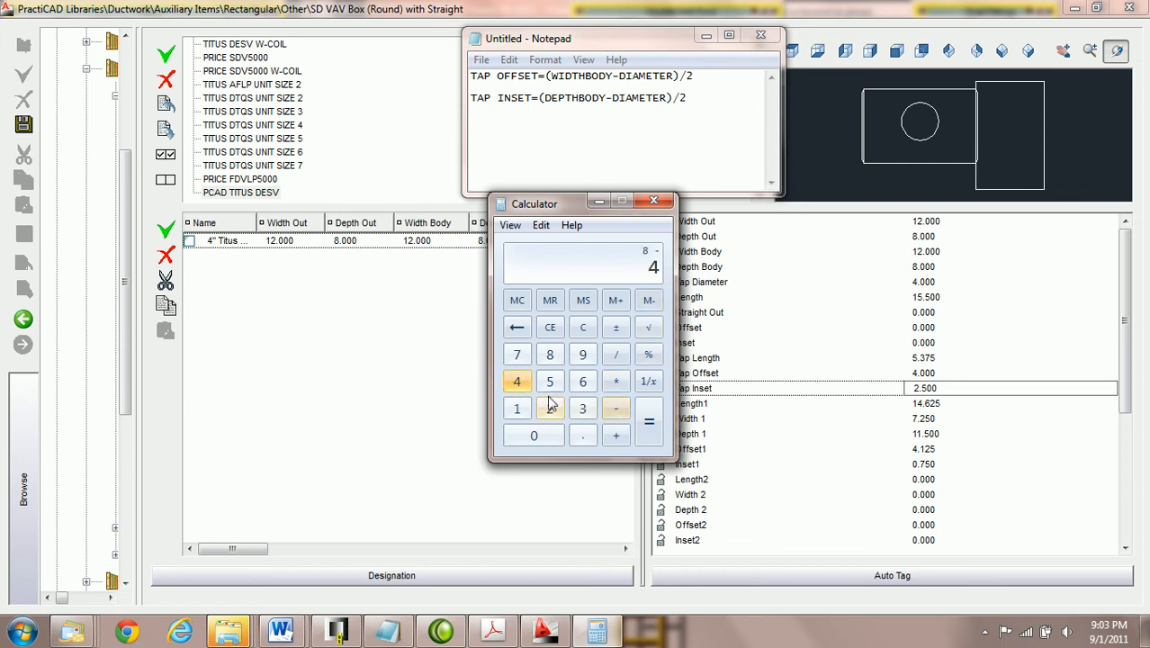
click(648, 430)
click(616, 356)
click(550, 409)
click(649, 421)
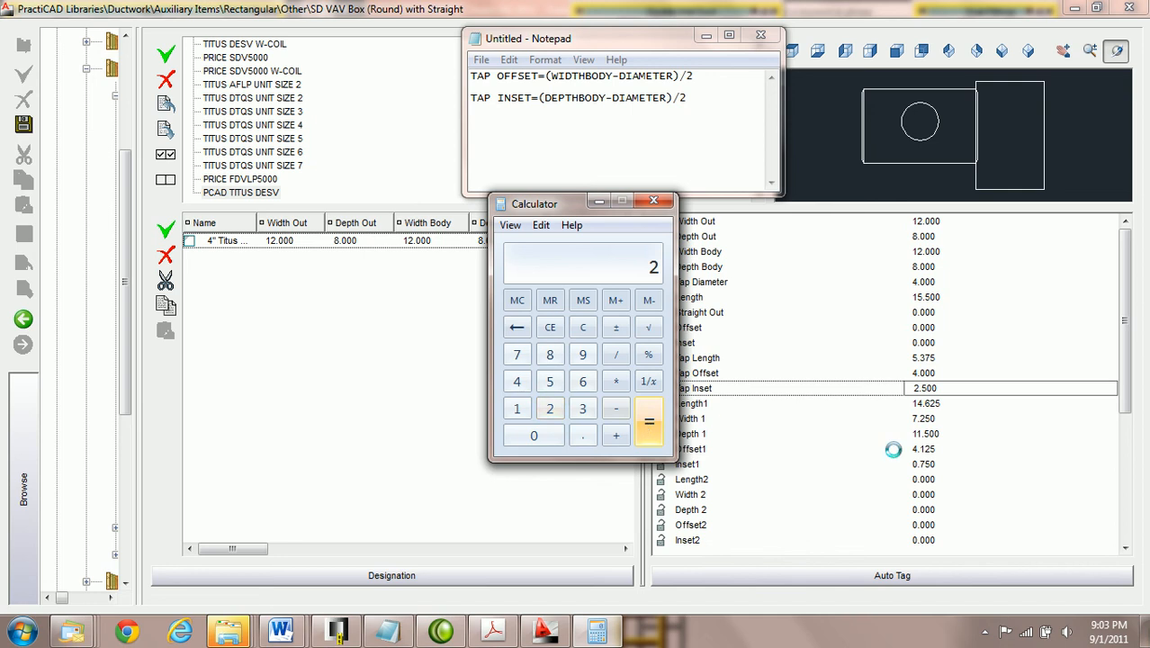
Set Tap Inset to 2 and move the calculator clear of the item data.
click(948, 389)
text(2)
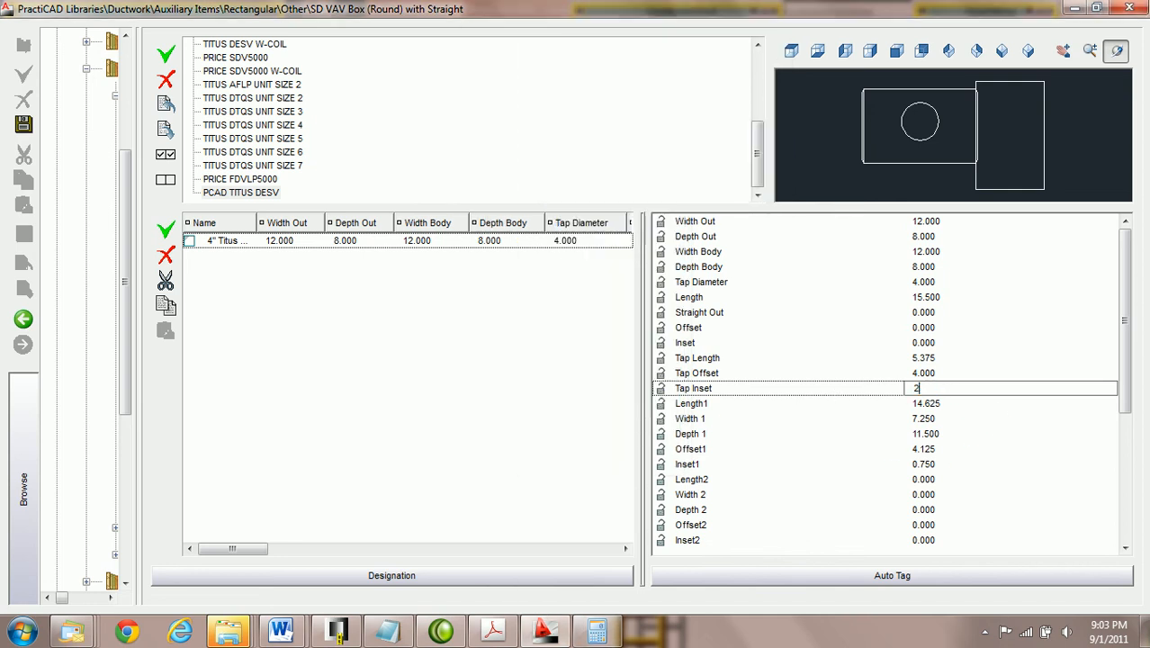
key(Return)
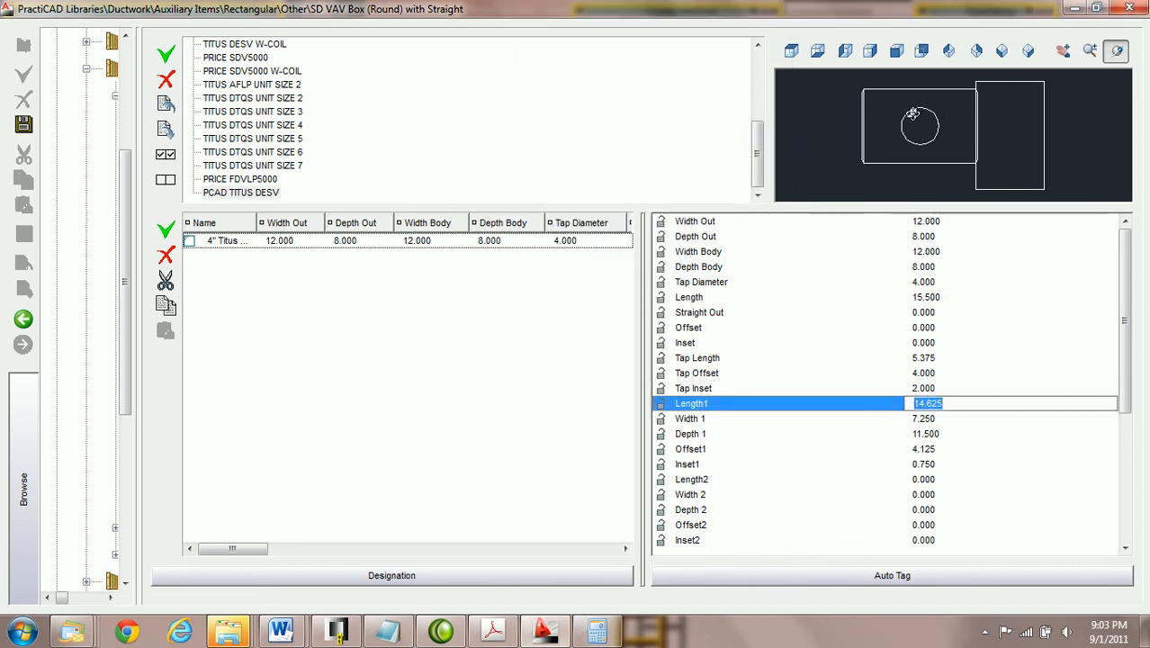
click(601, 633)
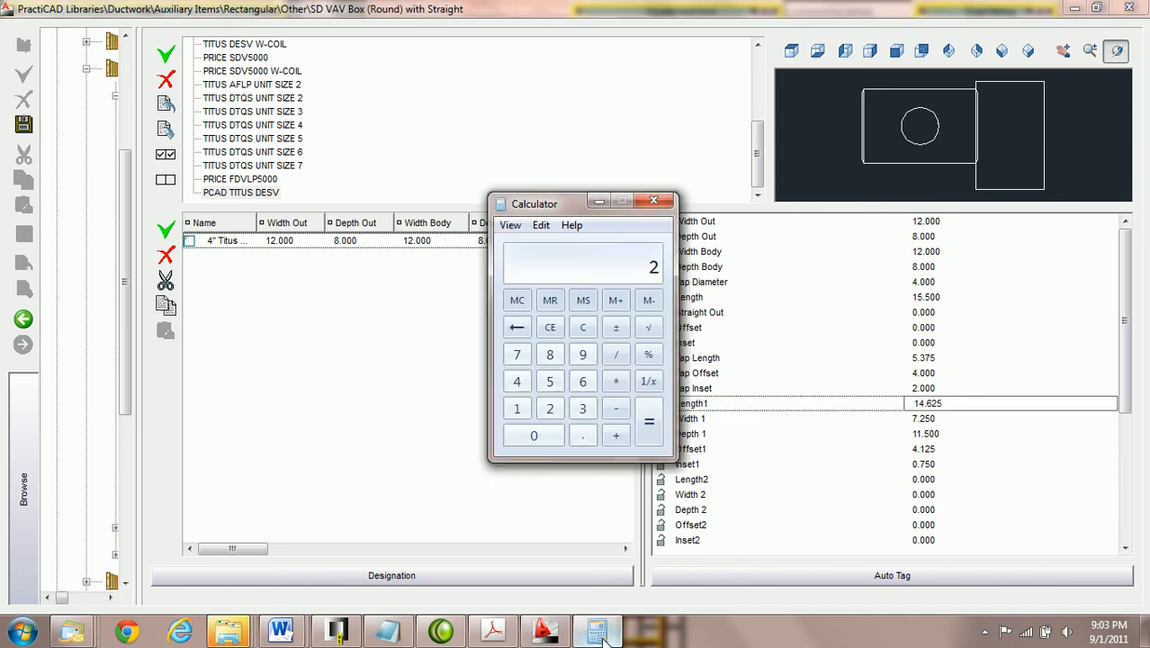
drag(569, 202, 1033, 36)
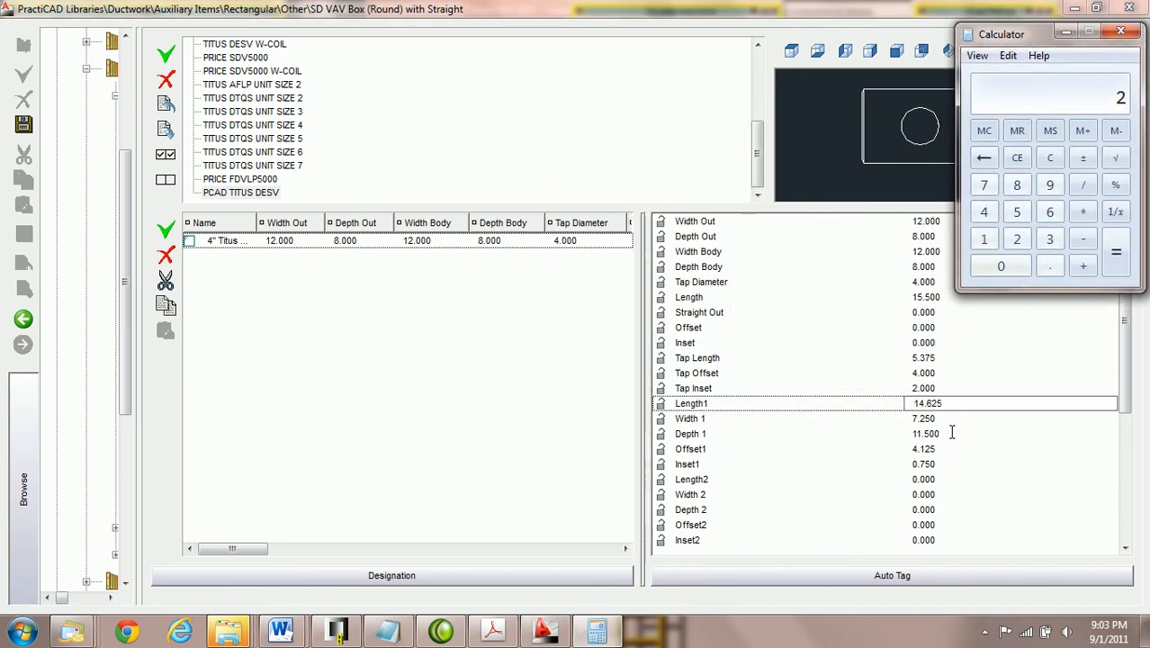
click(926, 192)
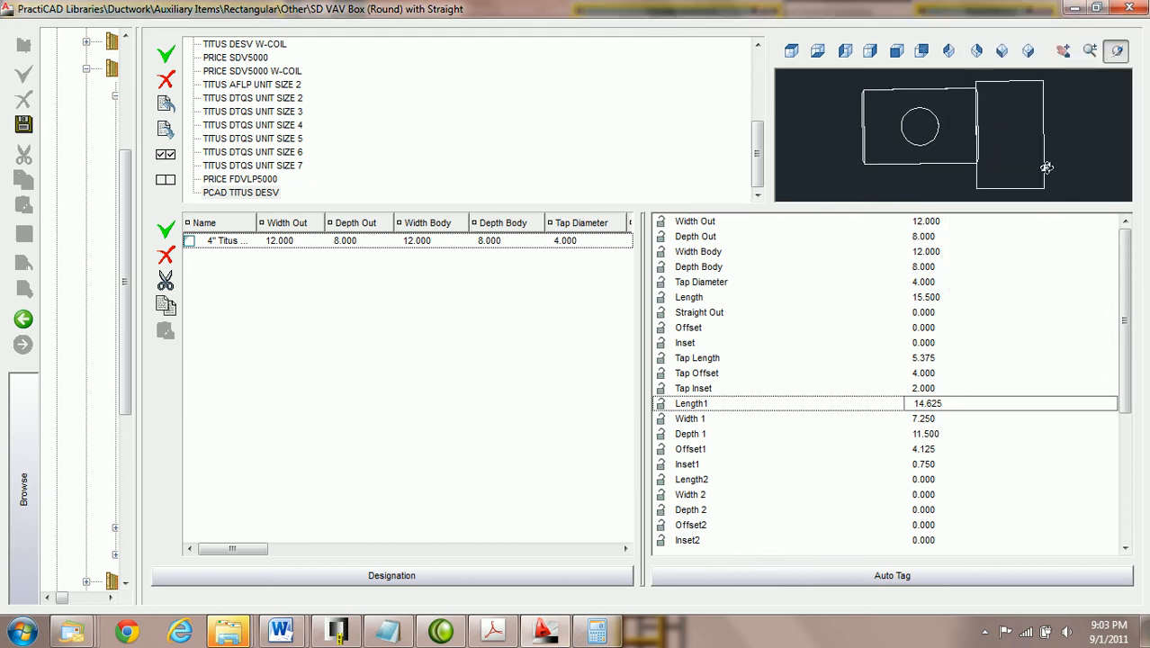
Try a second enclosure with Length2 4, Width 2 10 and Depth 2 12, shown in an isometric view.
click(1000, 51)
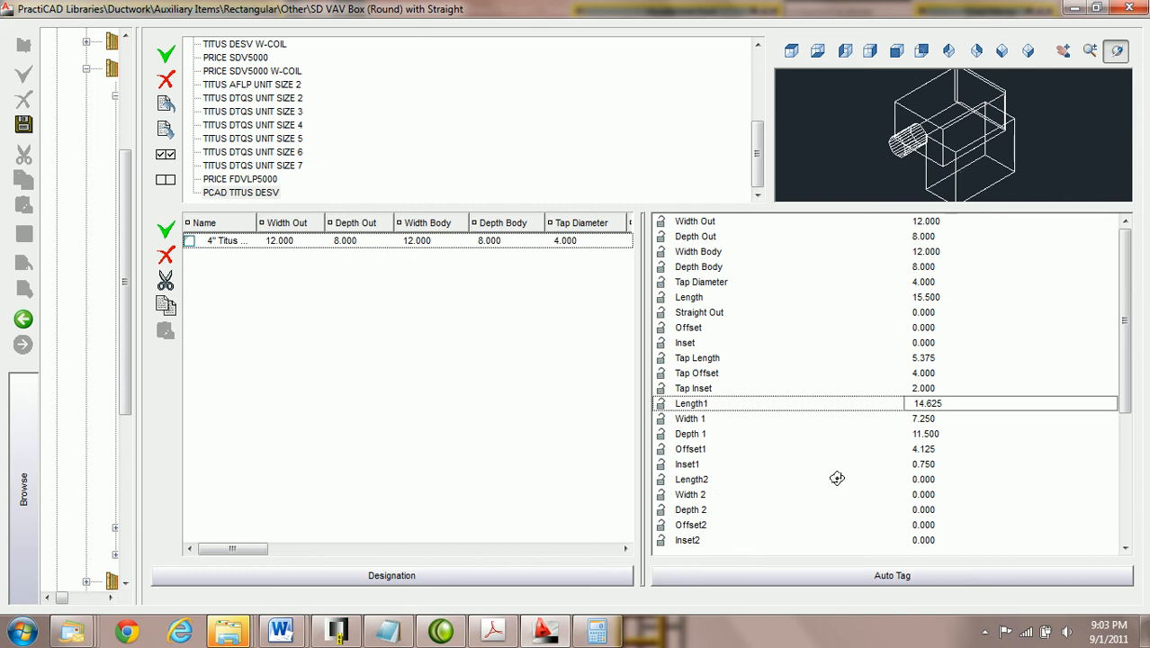
click(930, 479)
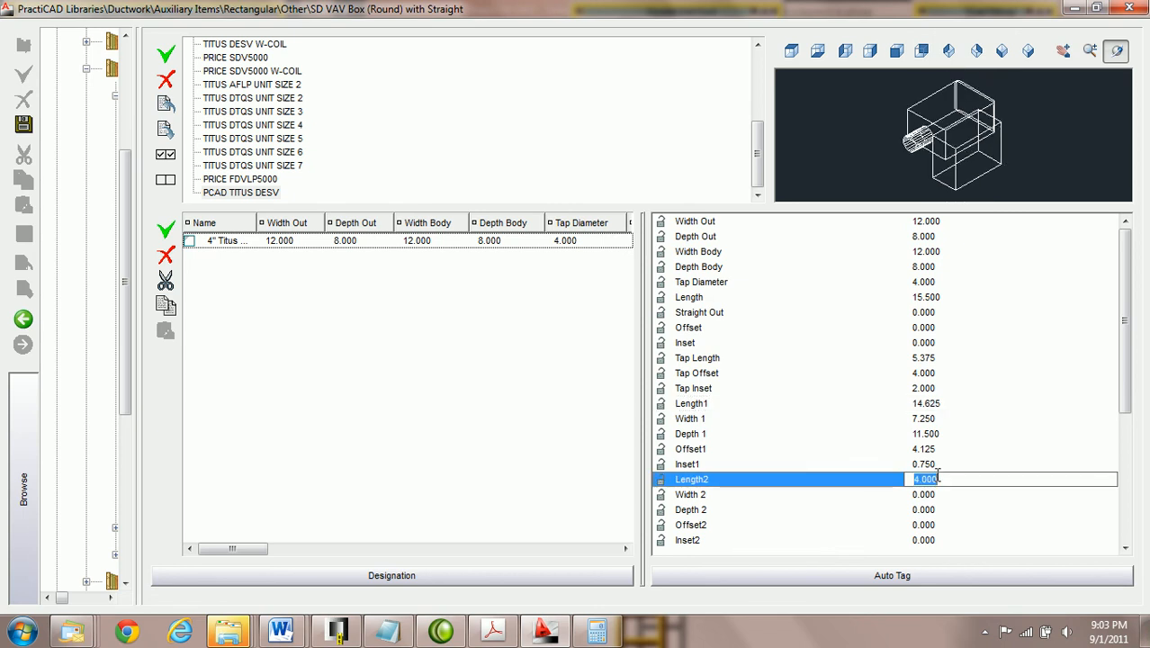
key(Return)
key(Return)
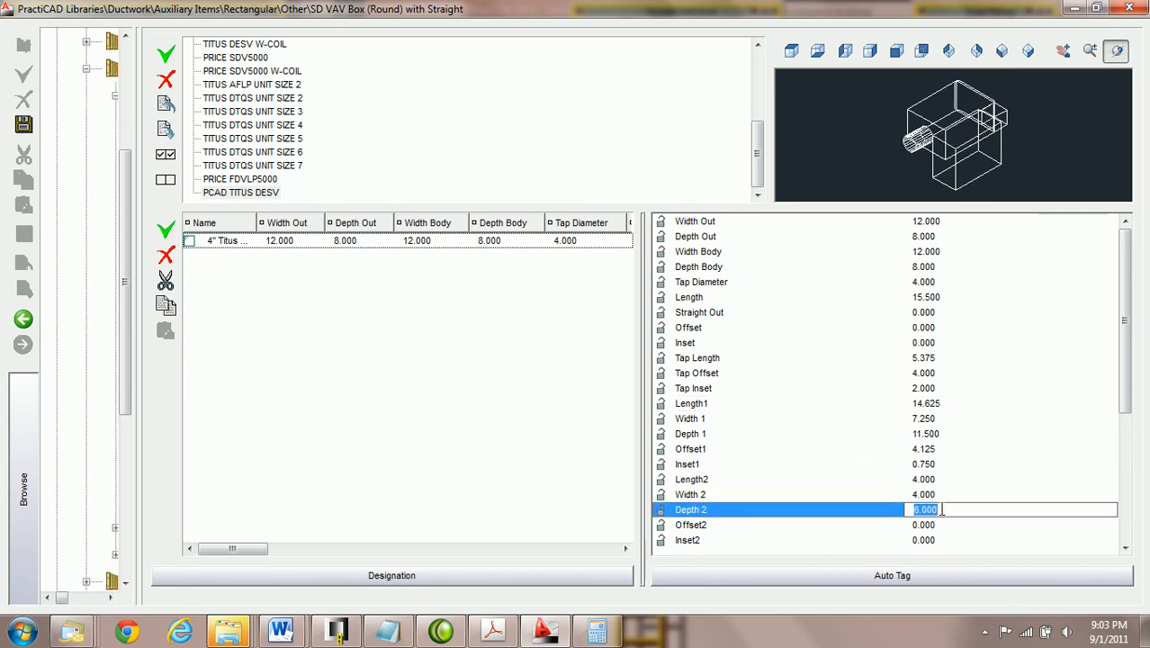
text(12)
click(943, 481)
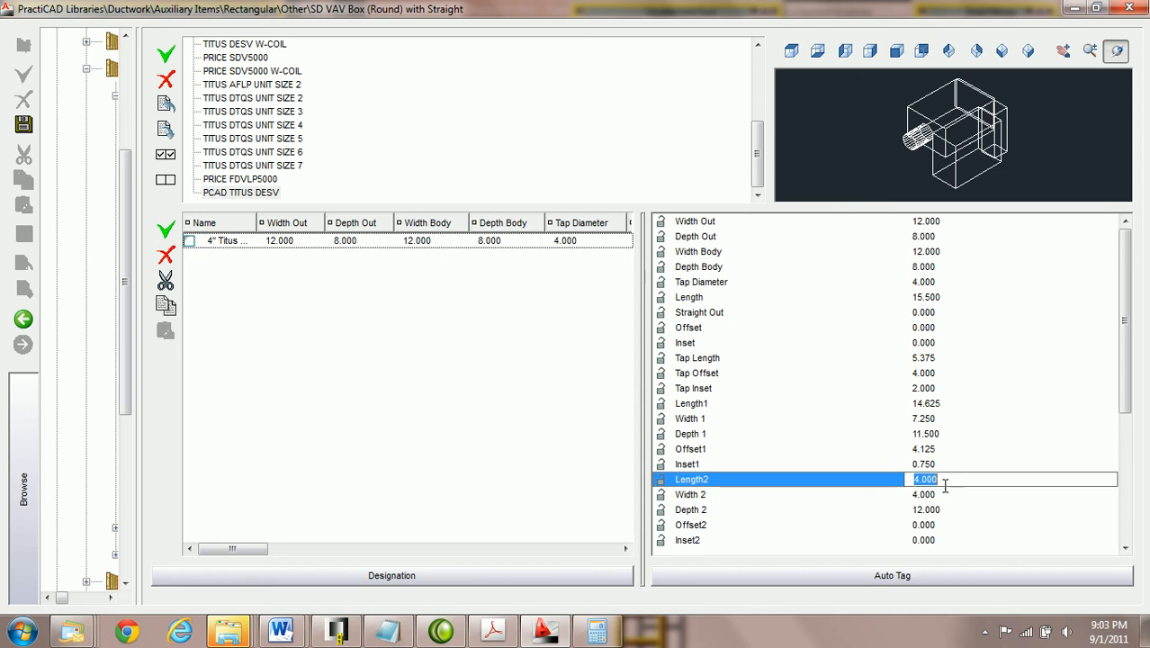
text(8)
key(Return)
text(10)
click(946, 481)
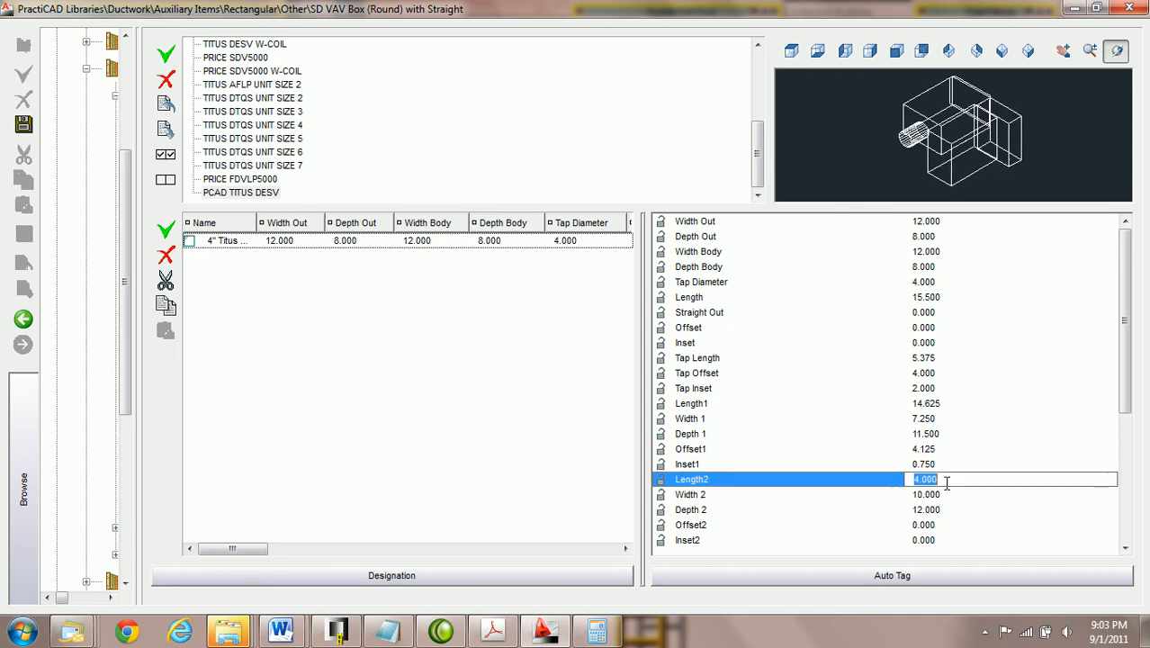
Reset Length2, Width 2 and Depth 2 to 0 to remove the second enclosure.
scroll(947, 483, down, 4)
text(0)
key(Return)
text(0)
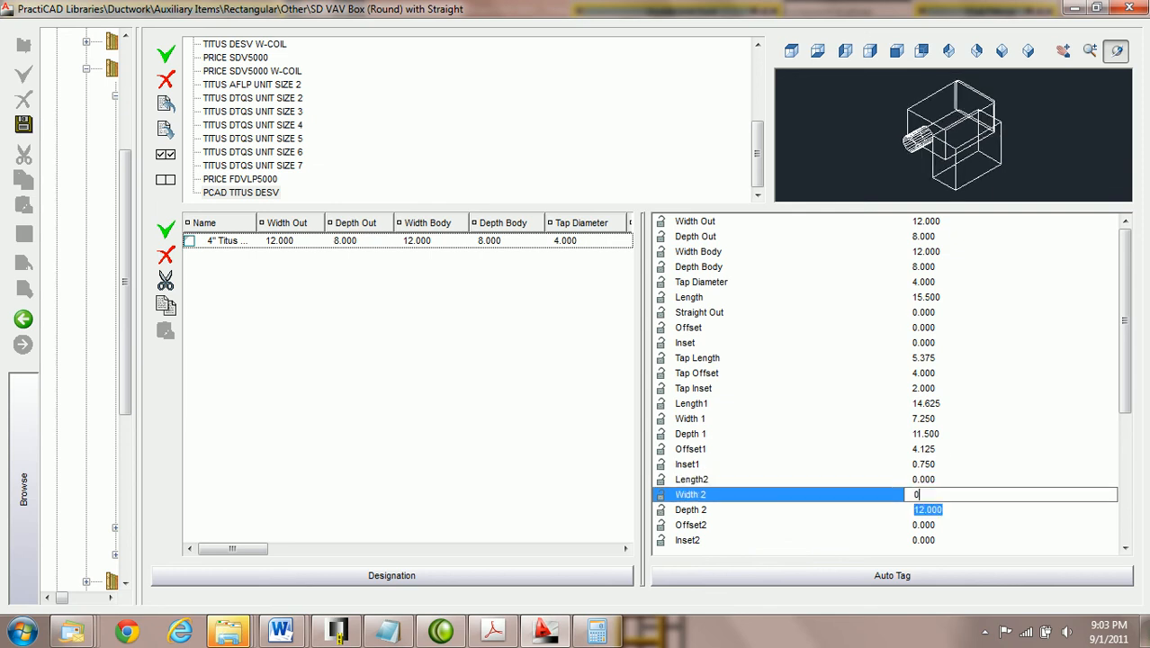
key(Return)
text(0)
key(Return)
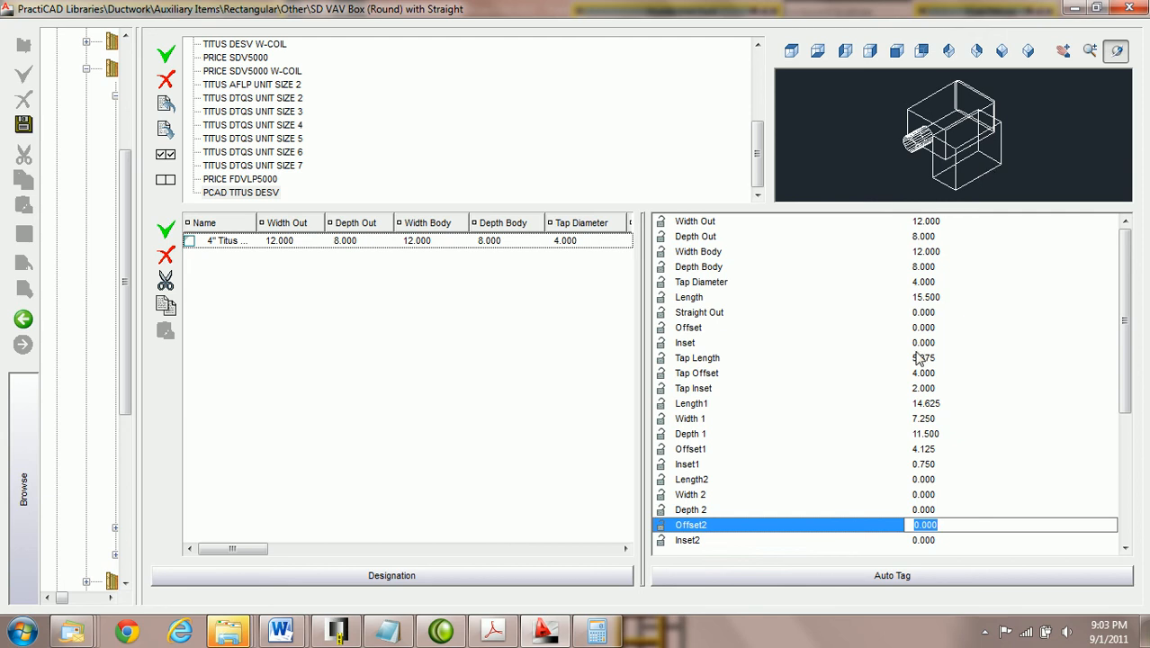
Look up the control enclosure size in the Titus submittal and set Length1 to 18 and Width 1 to 6.5.
click(896, 51)
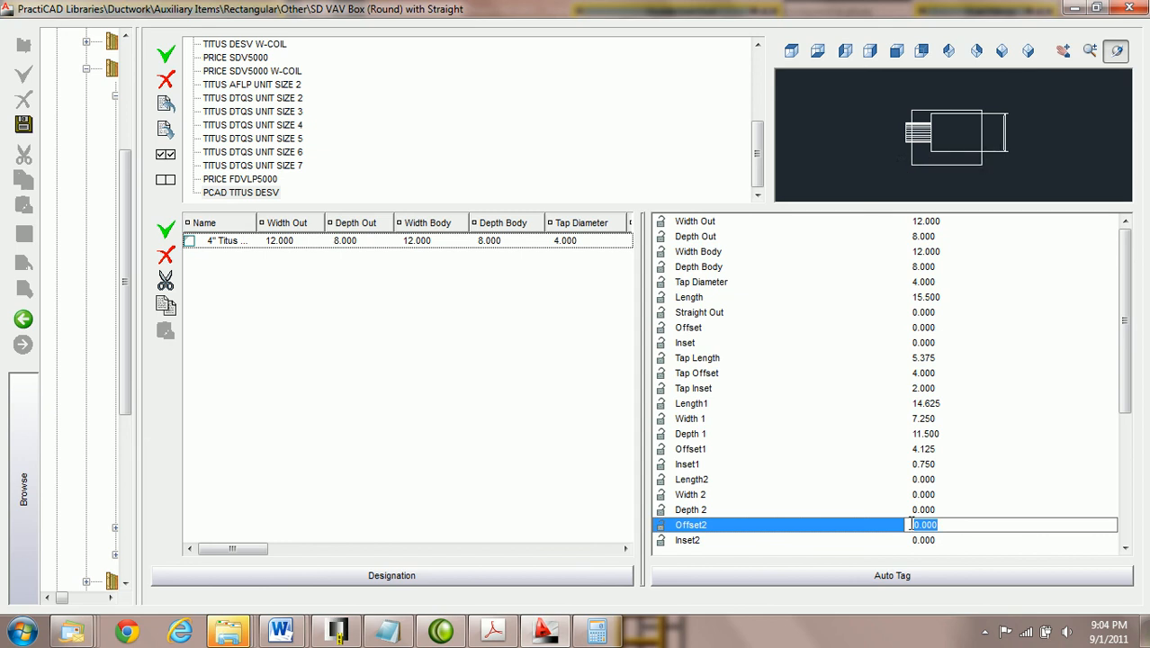
click(949, 406)
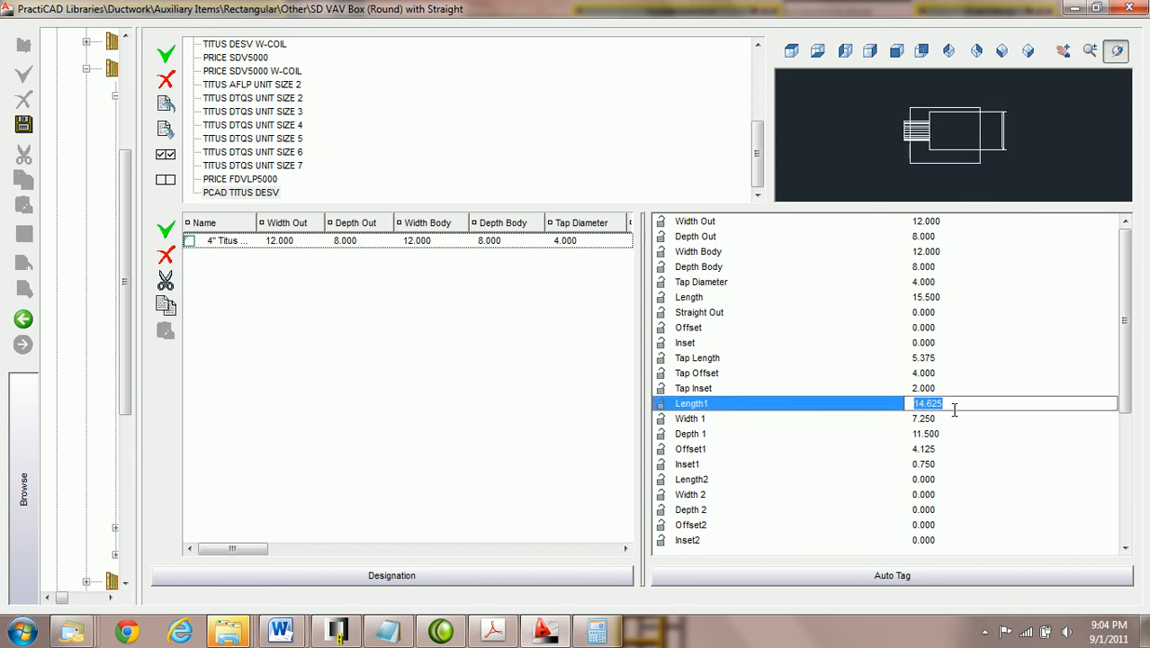
click(493, 635)
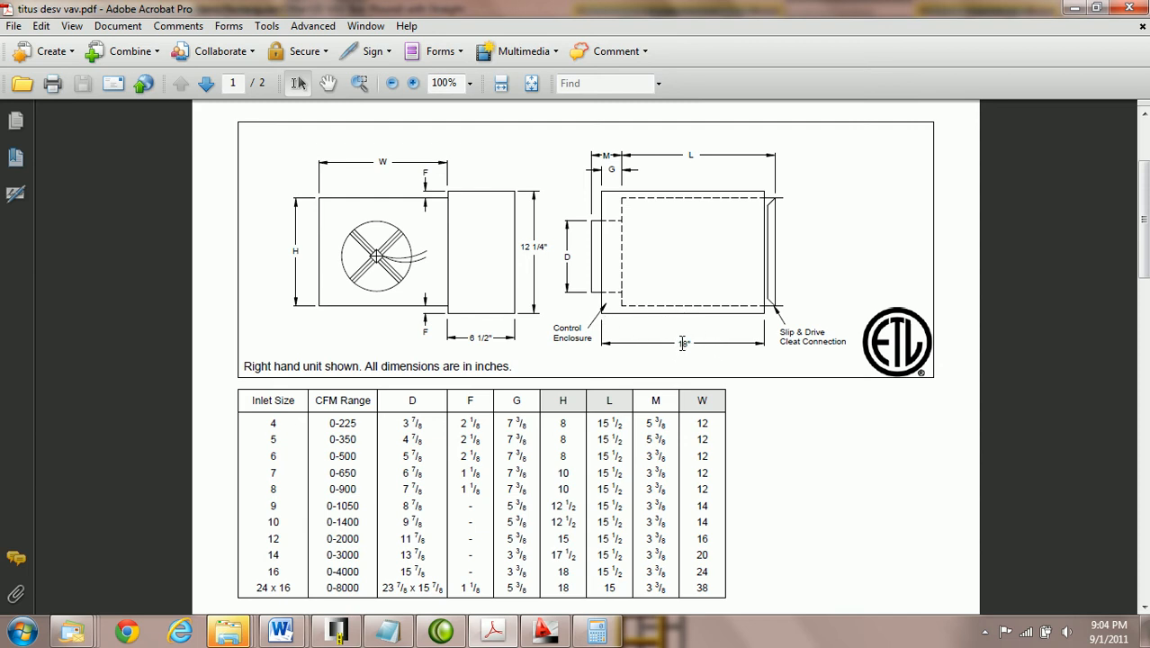
click(546, 631)
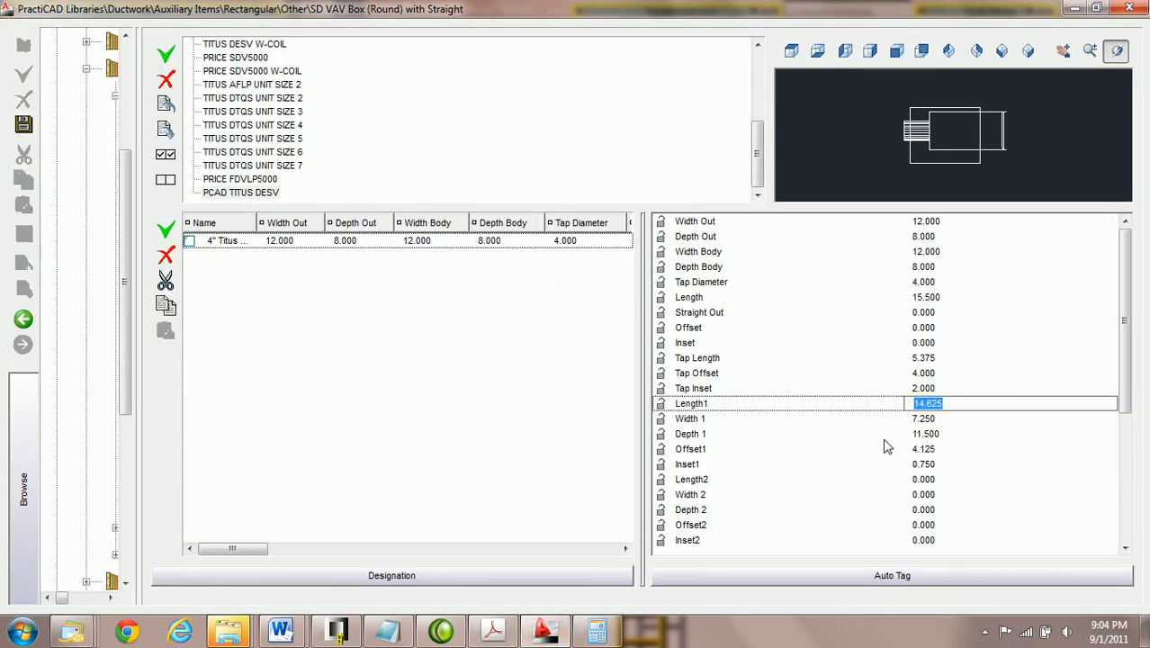
text(18)
key(Tab)
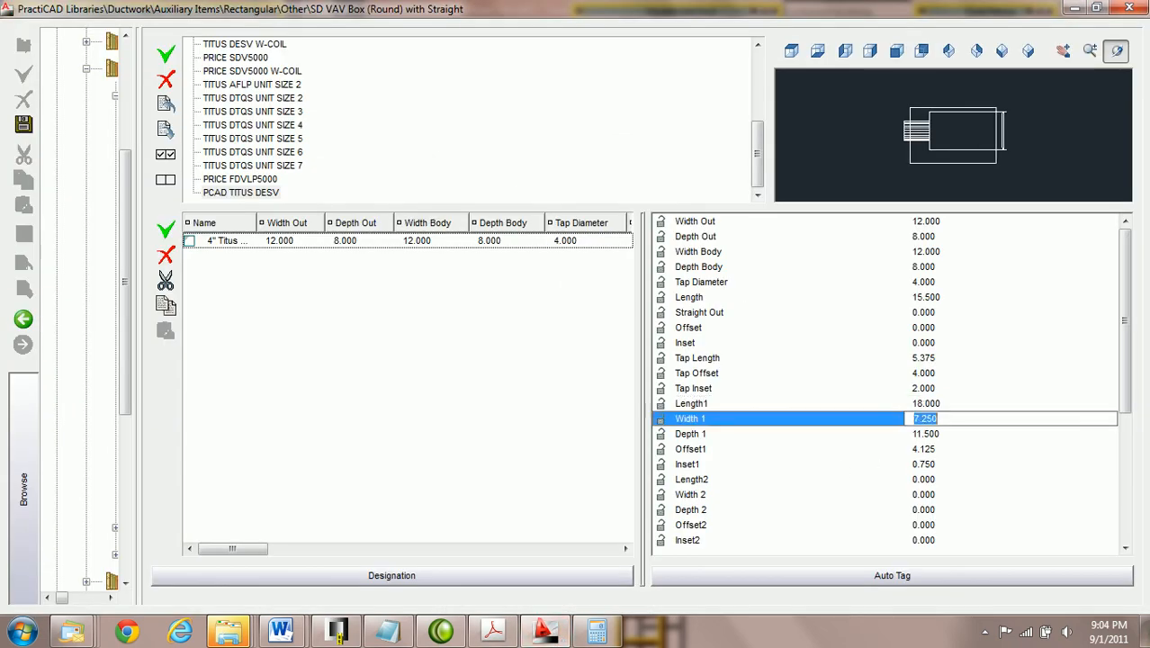
text(6.5)
key(Tab)
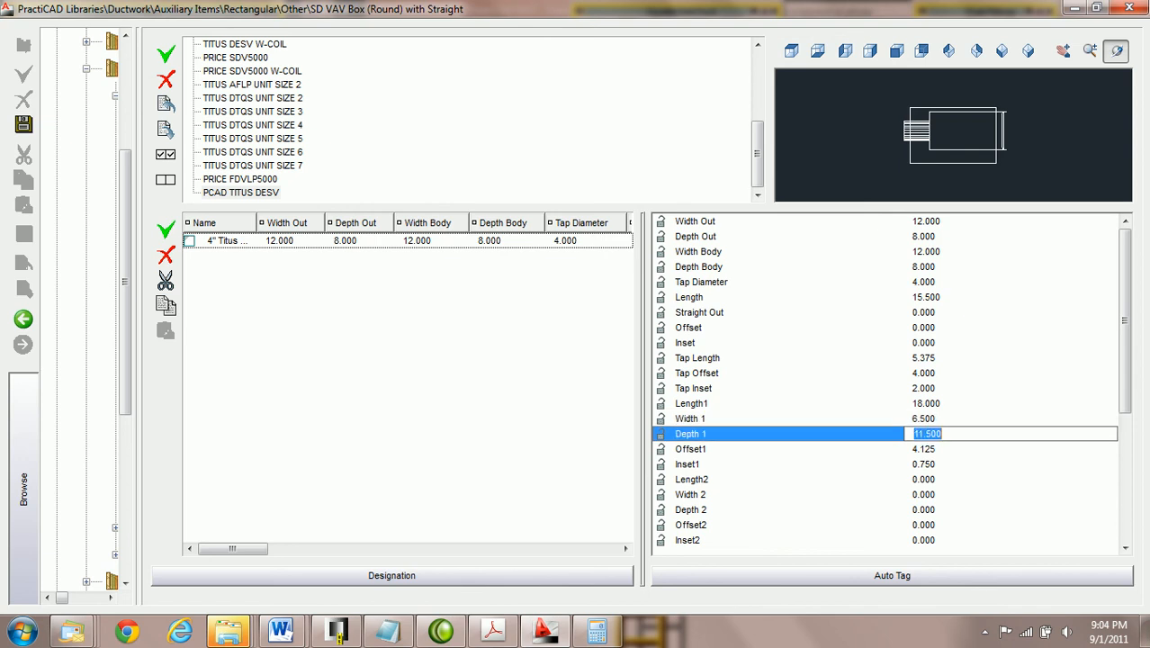
Check the control enclosure height in the submittal drawing and set Depth 1 to 12.25.
click(493, 630)
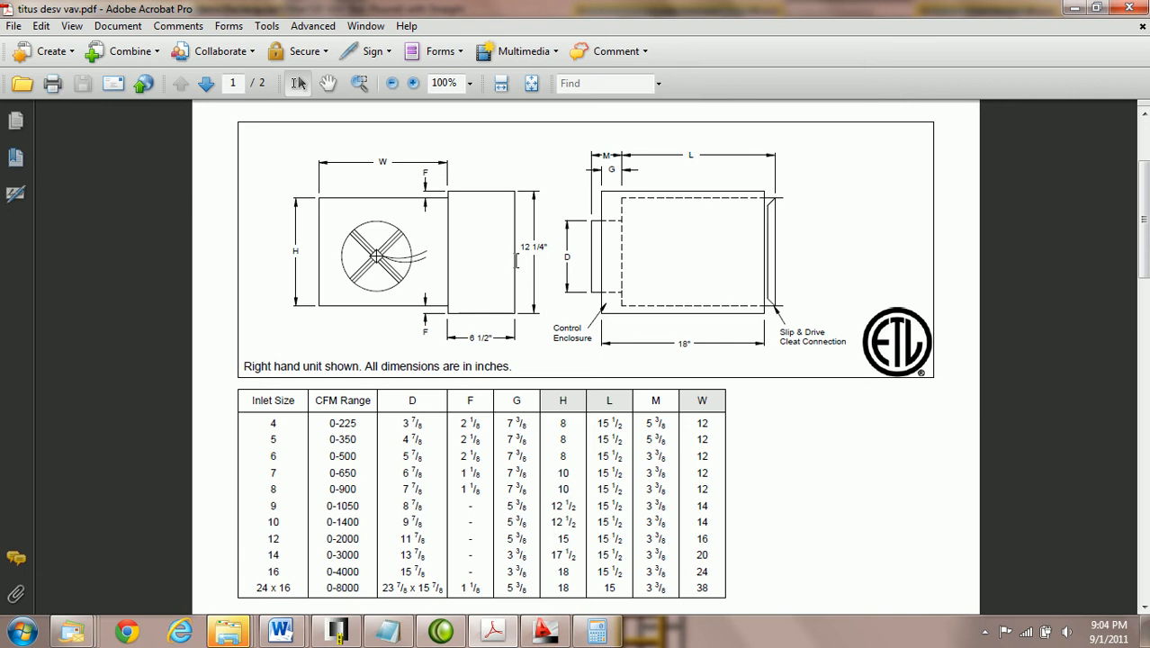
click(545, 630)
text(1)
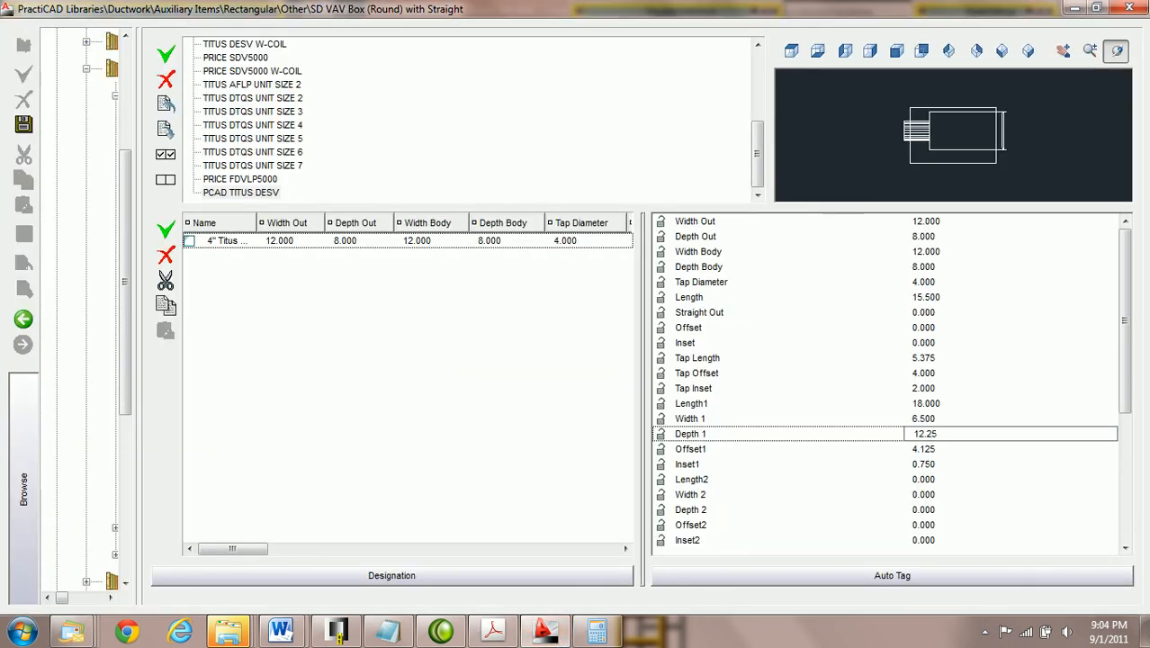
text(2.25)
key(Return)
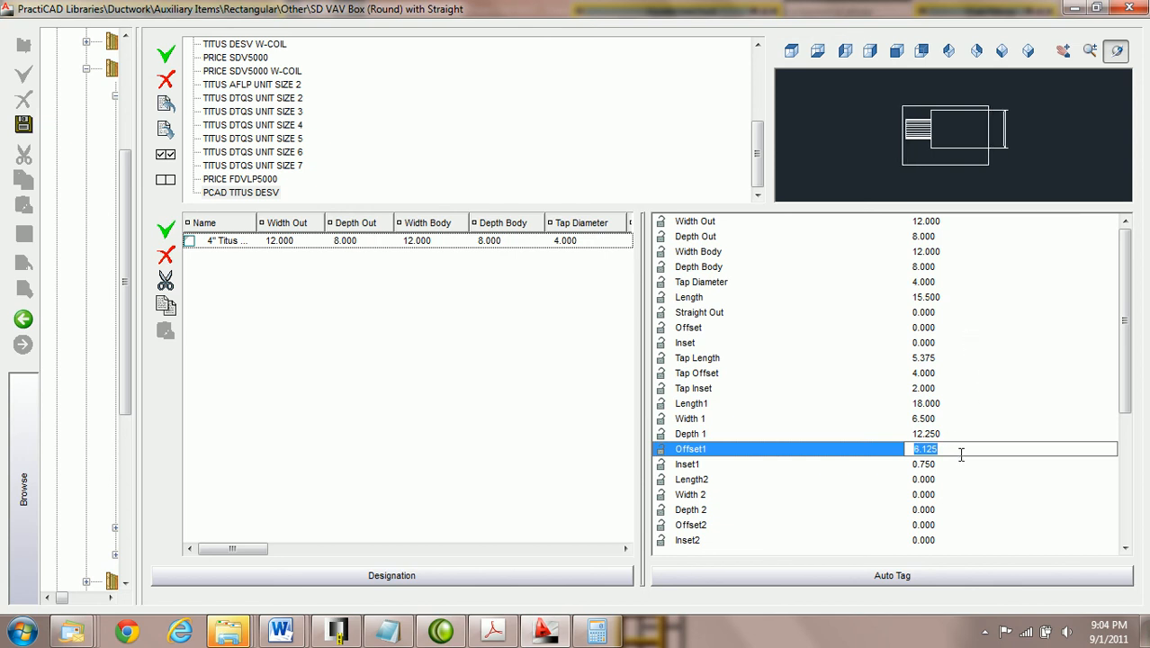
Try an Offset1 of 0 to align the control enclosure with the inlet end of the body.
text(0)
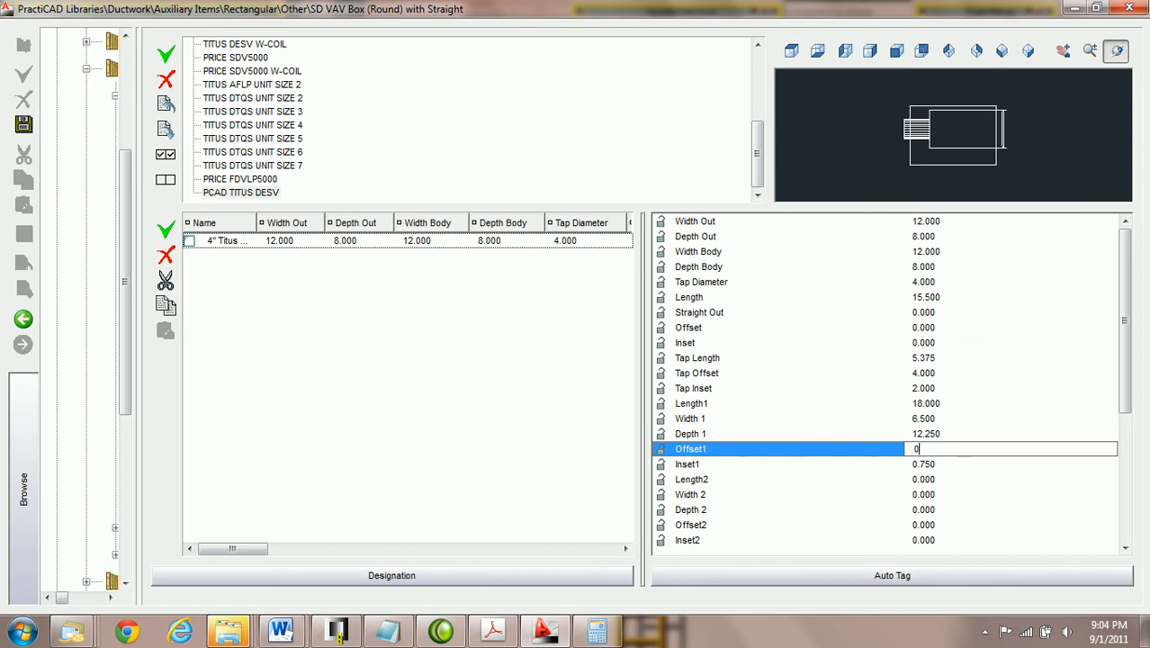
key(Return)
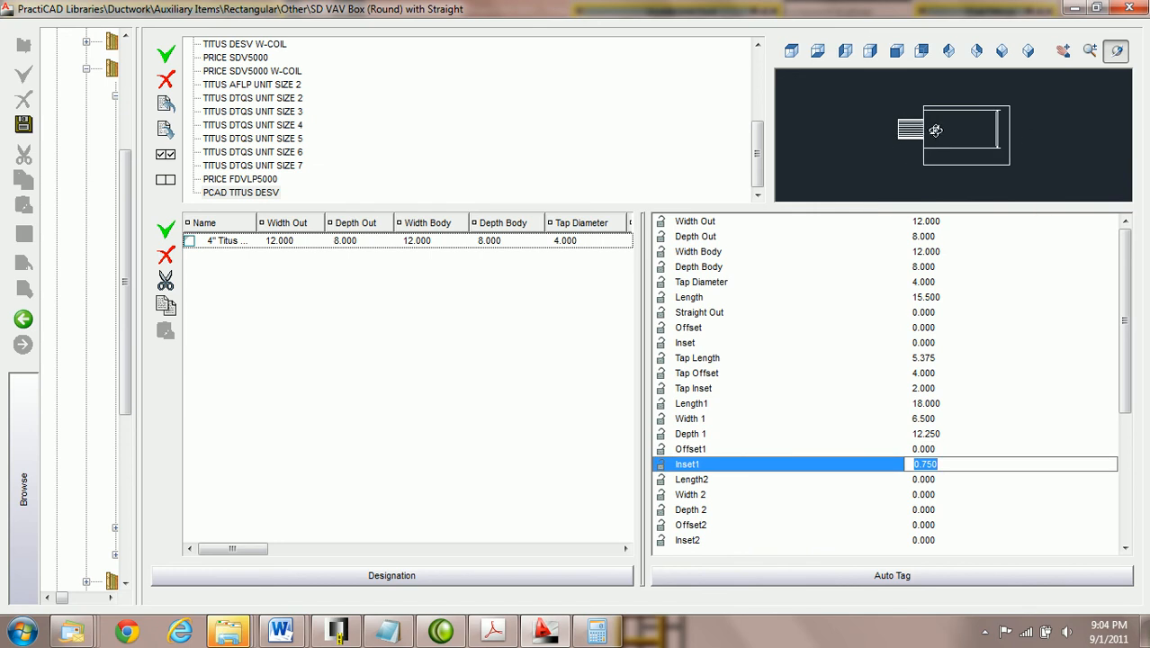
click(937, 129)
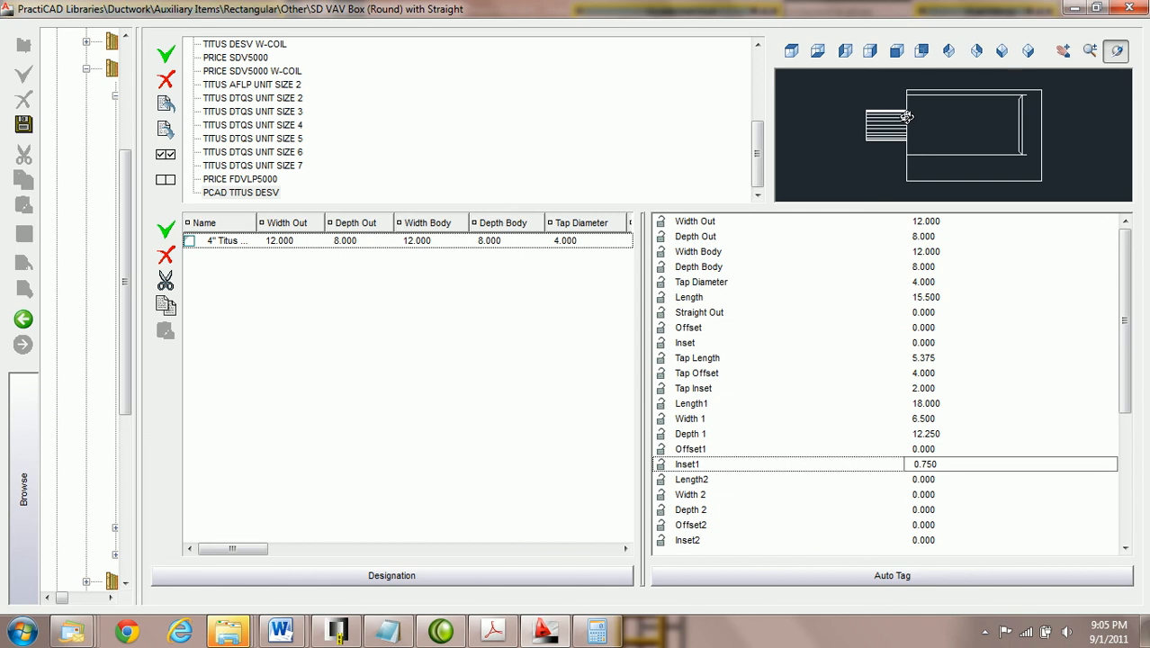
Look up dimension G for the 4-inch inlet in the submittal table and set Offset1 to 7.375.
click(492, 630)
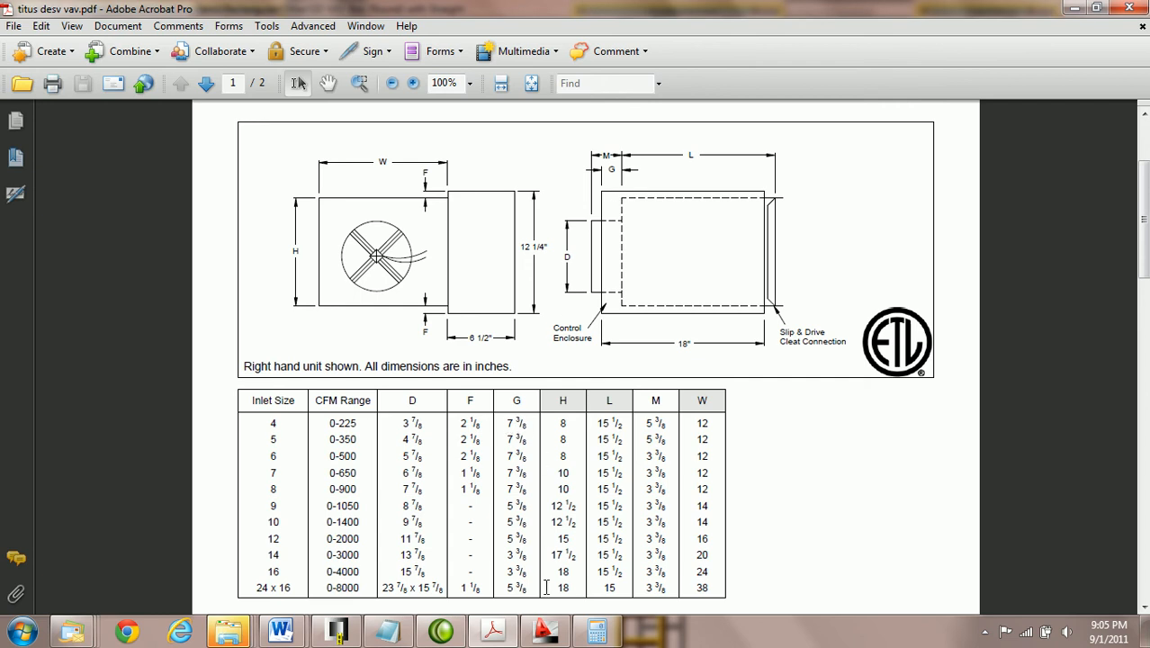
click(561, 641)
click(959, 450)
text(7.337)
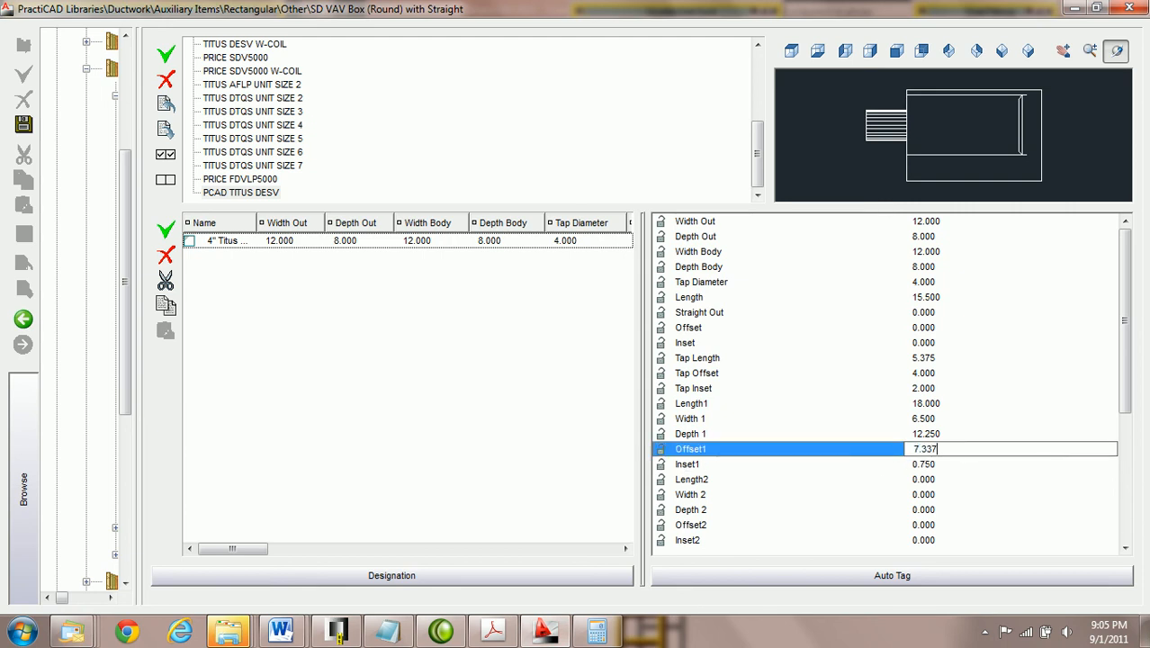
text(5)
key(BackSpace)
text(75)
key(Return)
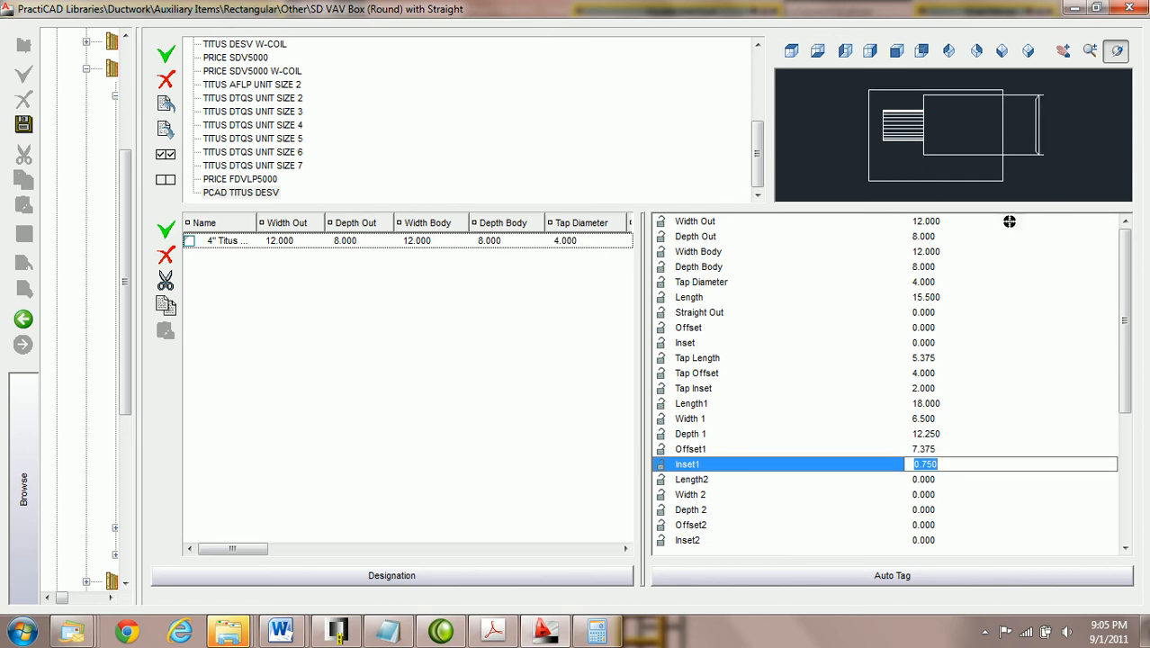
Try an Inset1 of 2.75 to shift the control enclosure relative to the body.
drag(951, 466, 911, 468)
text(2.75)
key(Return)
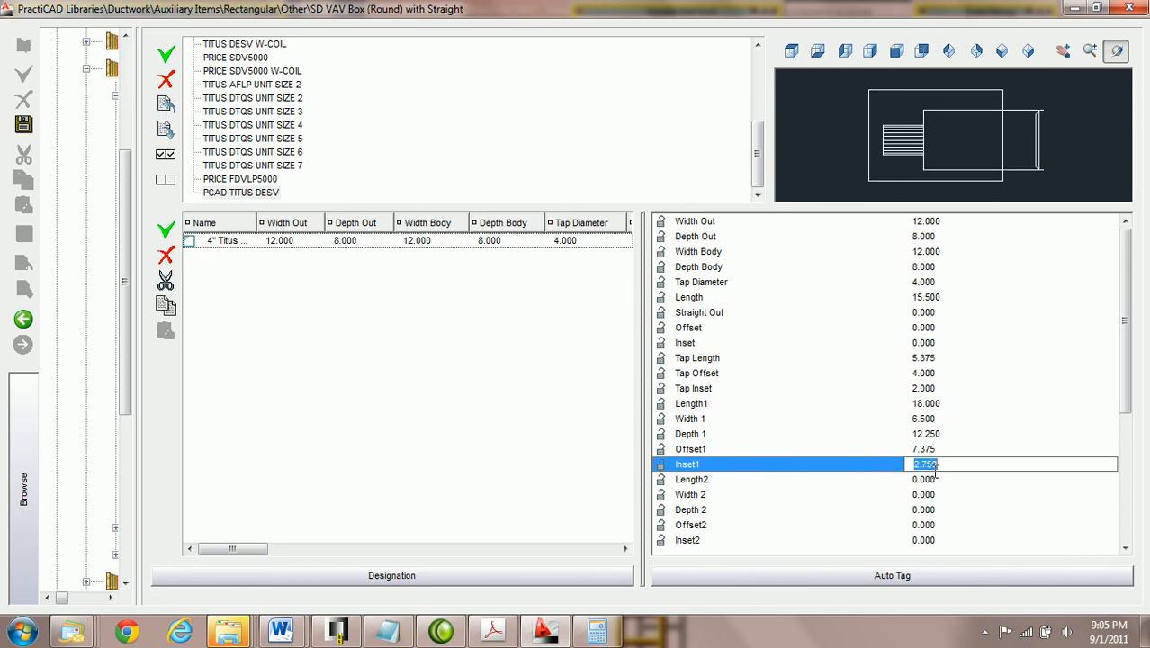
Set Inset1 to 0 and look up dimension F of the control enclosure in the Titus submittal.
text(0)
click(939, 477)
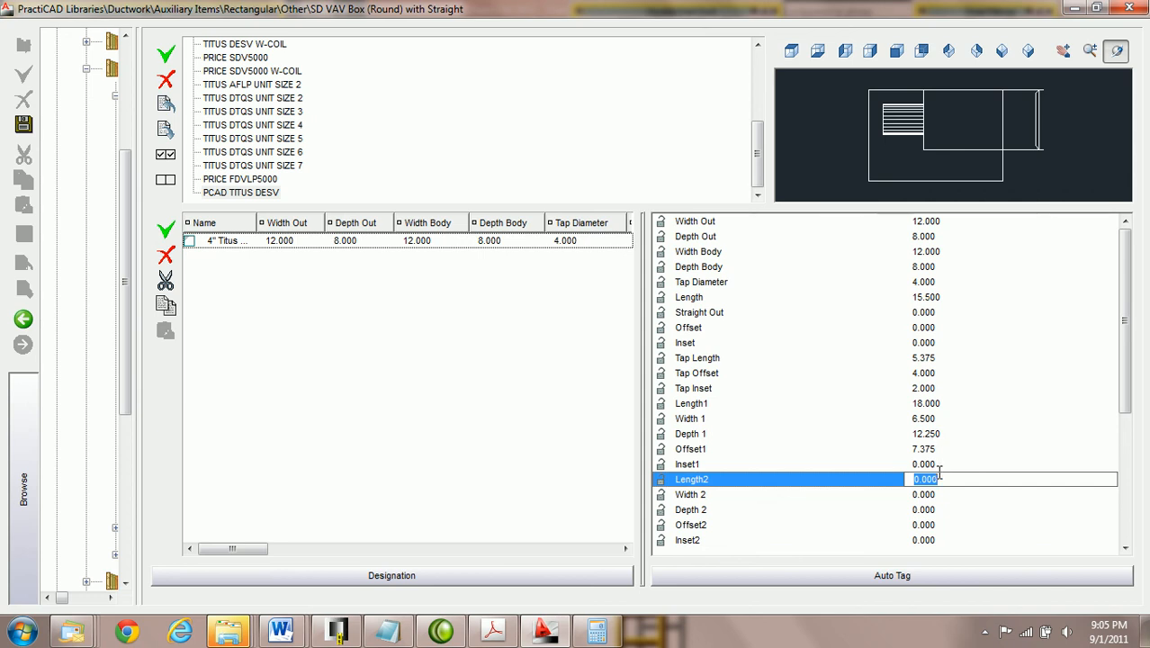
click(494, 638)
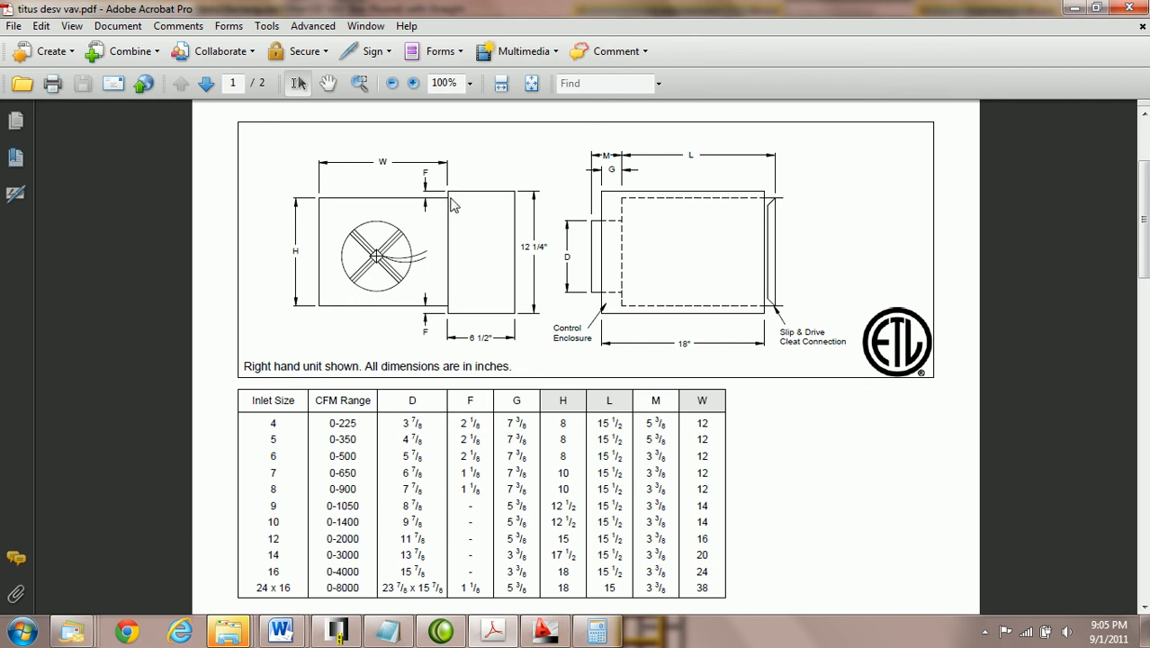
Return to the PractiCAD library, set Inset1 to 2.125 and check the control enclosure in side and isometric views.
click(545, 630)
click(957, 463)
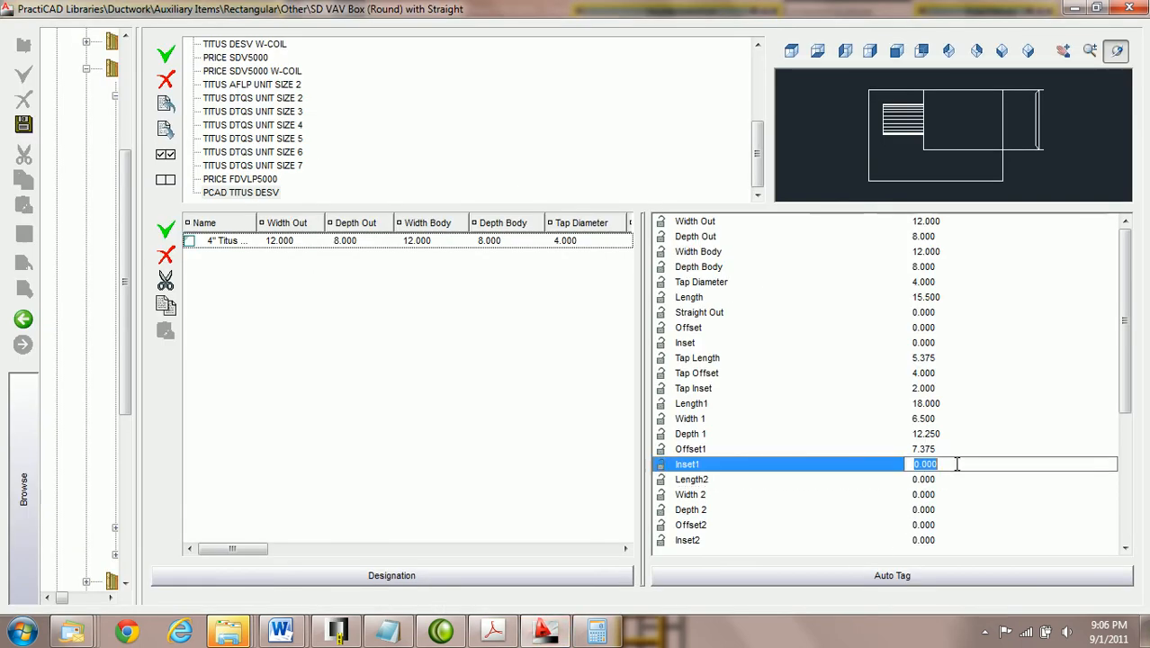
text(2.125)
key(Return)
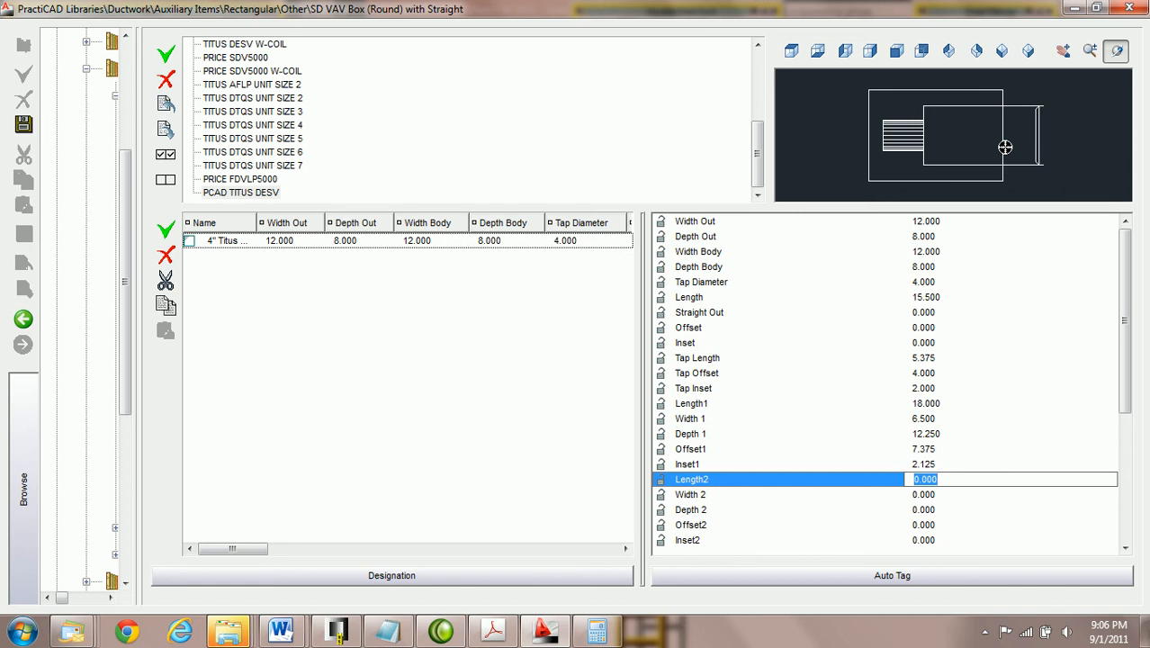
click(845, 51)
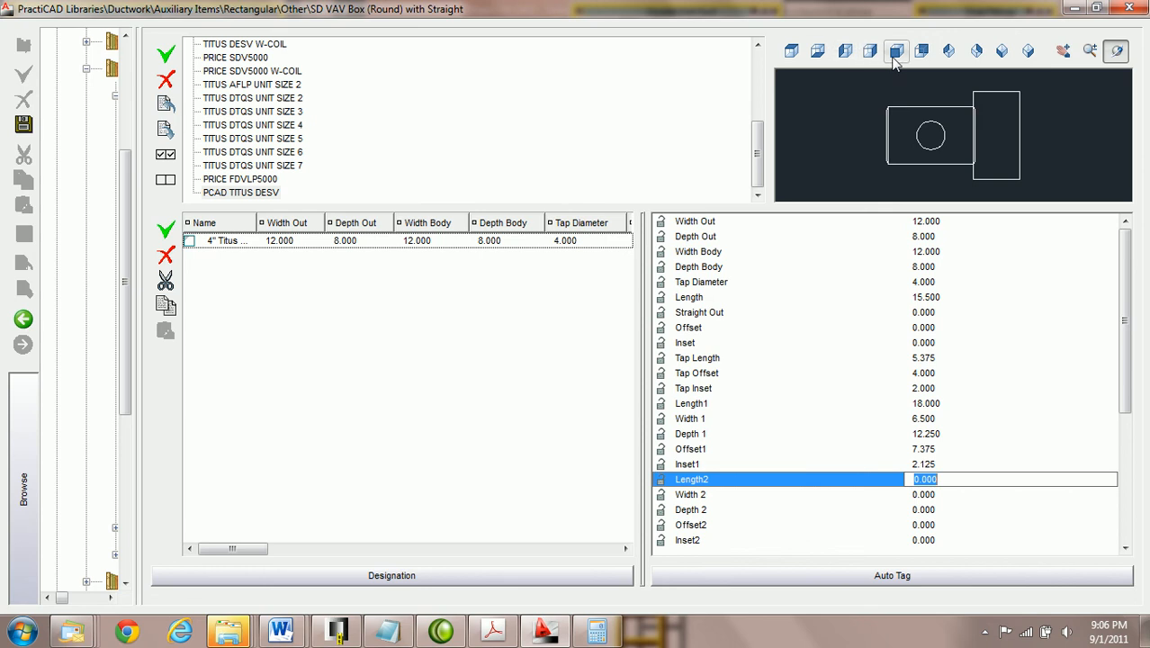
click(999, 52)
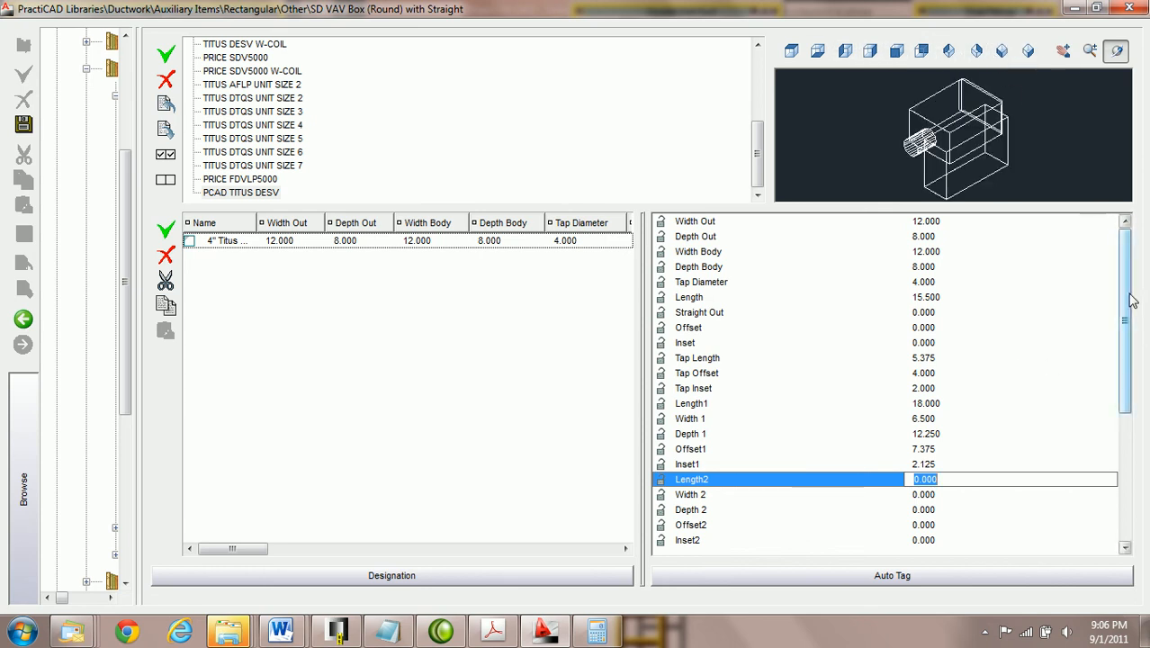
Compare the Near and Far options for the control enclosure's Side in the preview and set it to Far.
drag(1124, 290, 1119, 350)
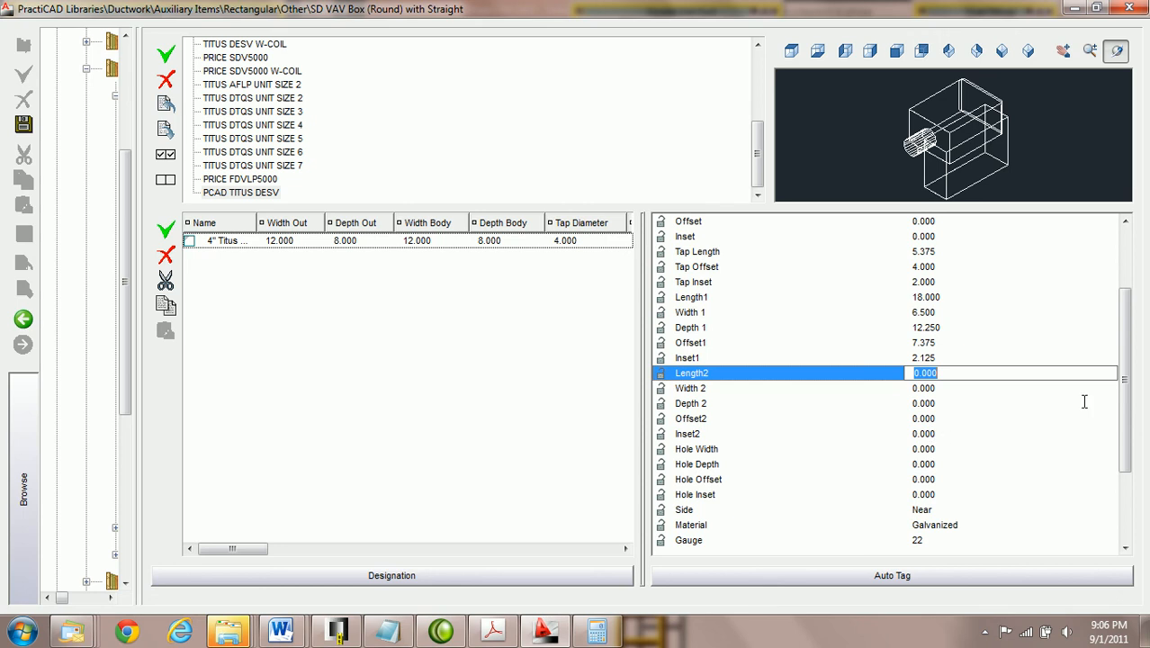
scroll(942, 402, down, 2)
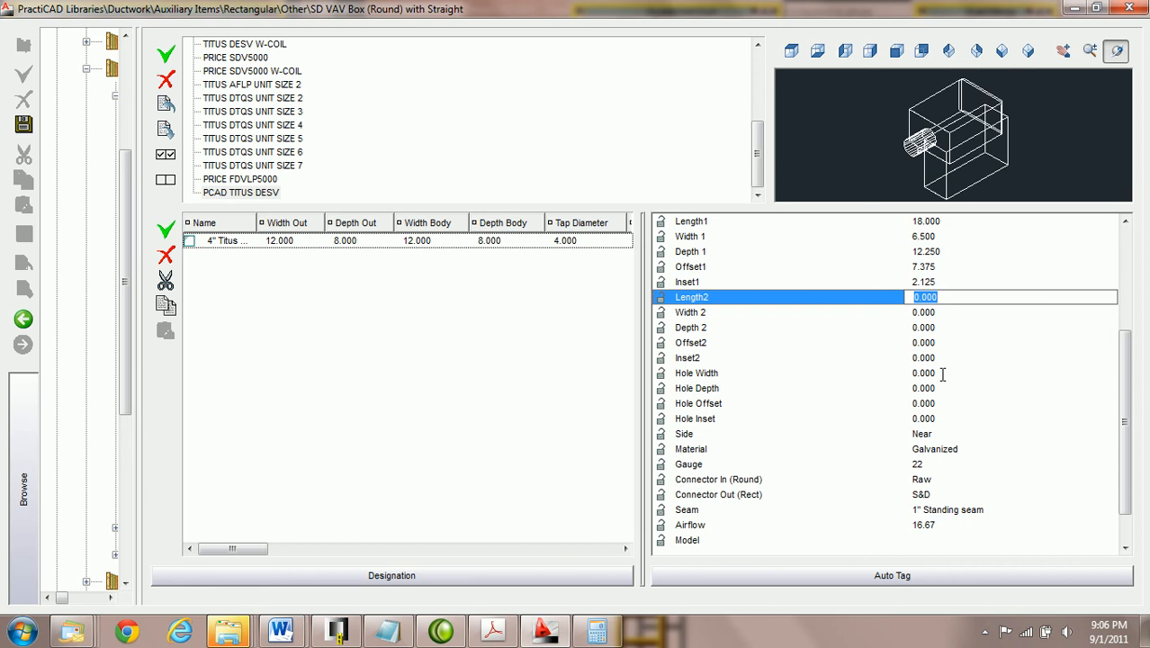
click(943, 375)
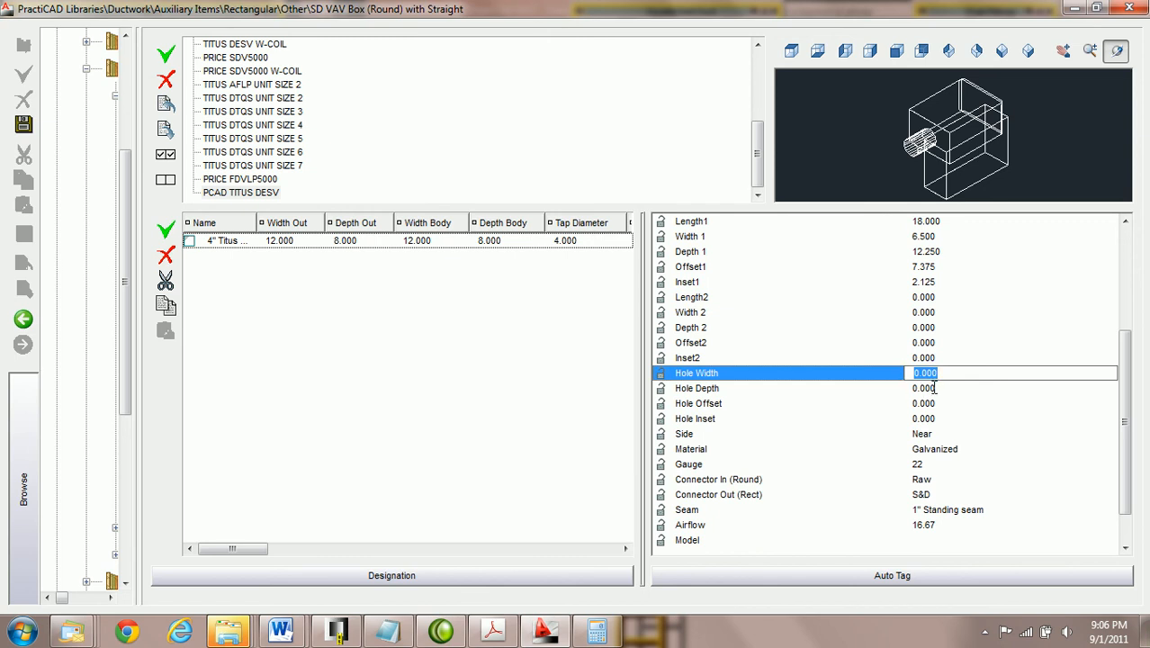
click(928, 419)
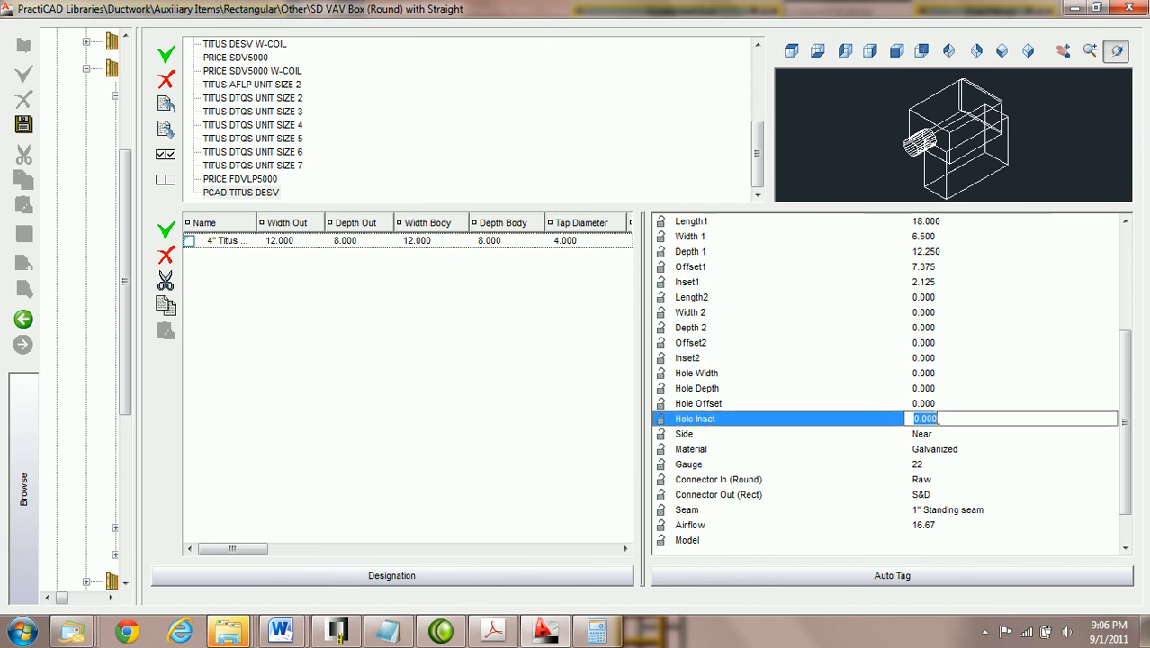
click(933, 435)
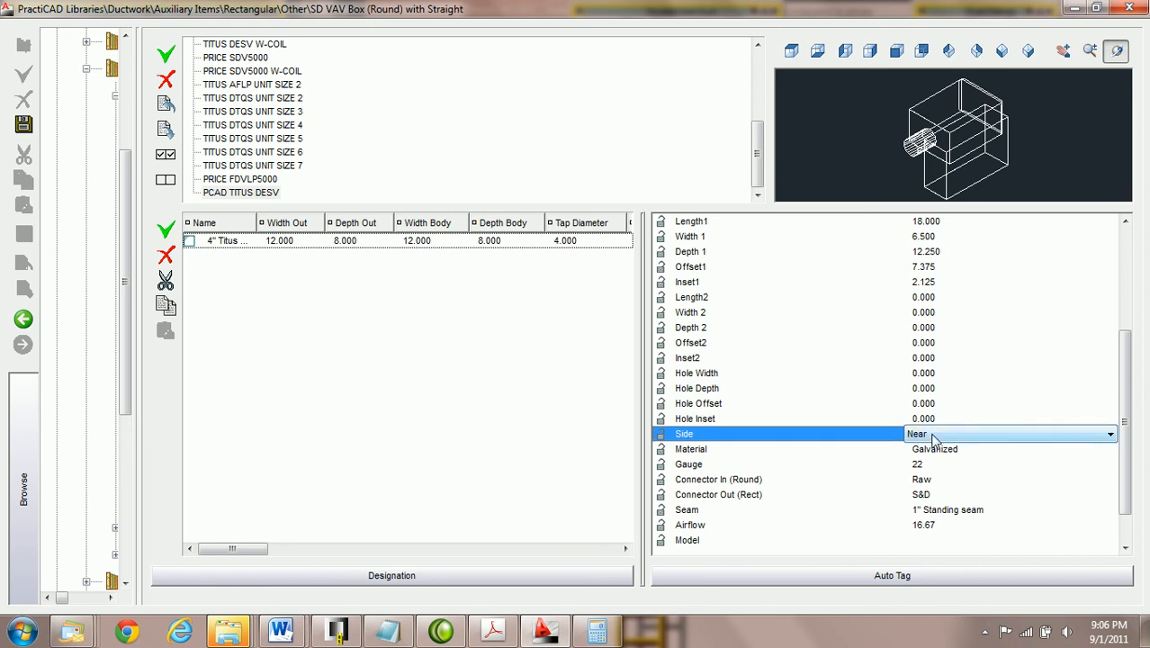
click(1103, 435)
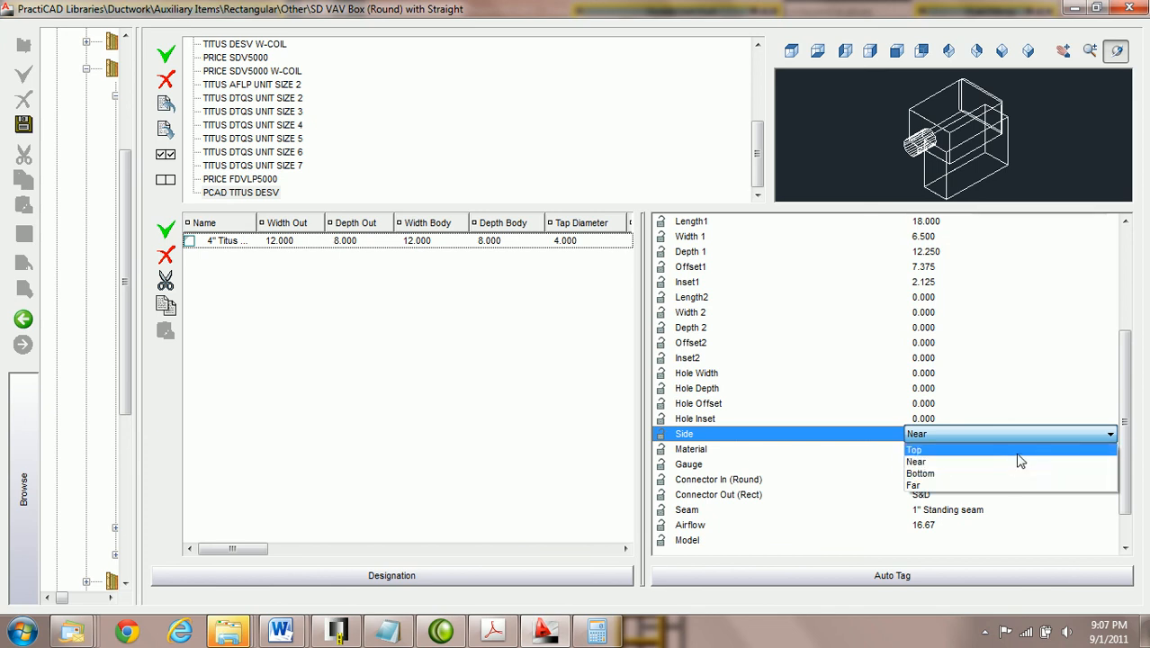
click(1007, 489)
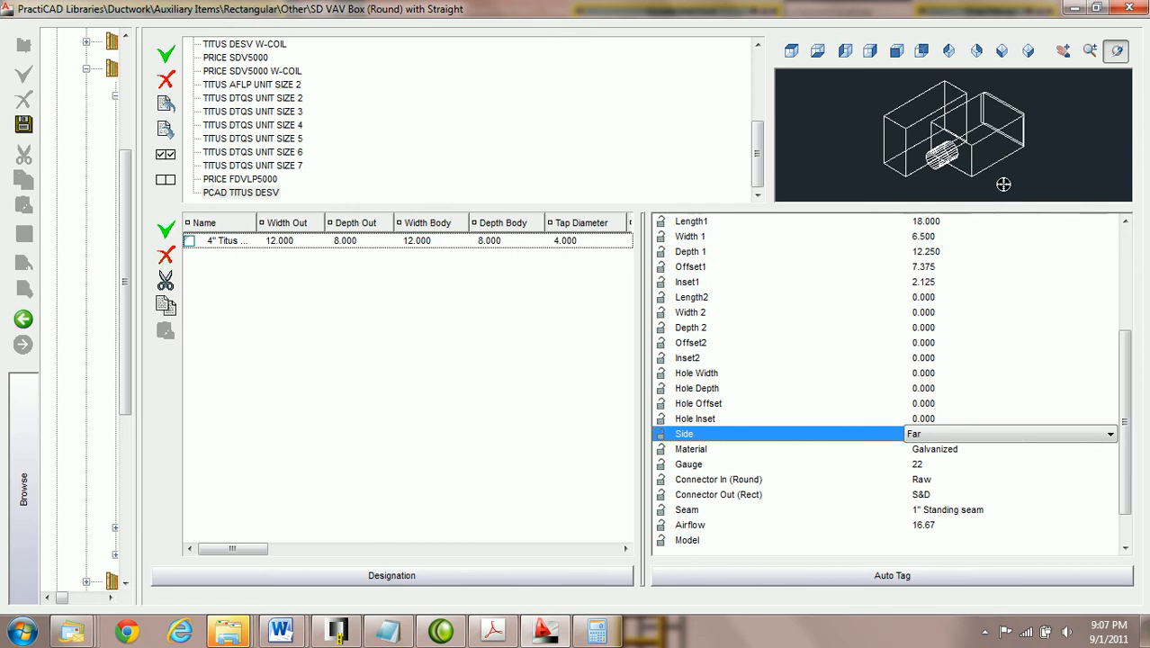
click(1110, 436)
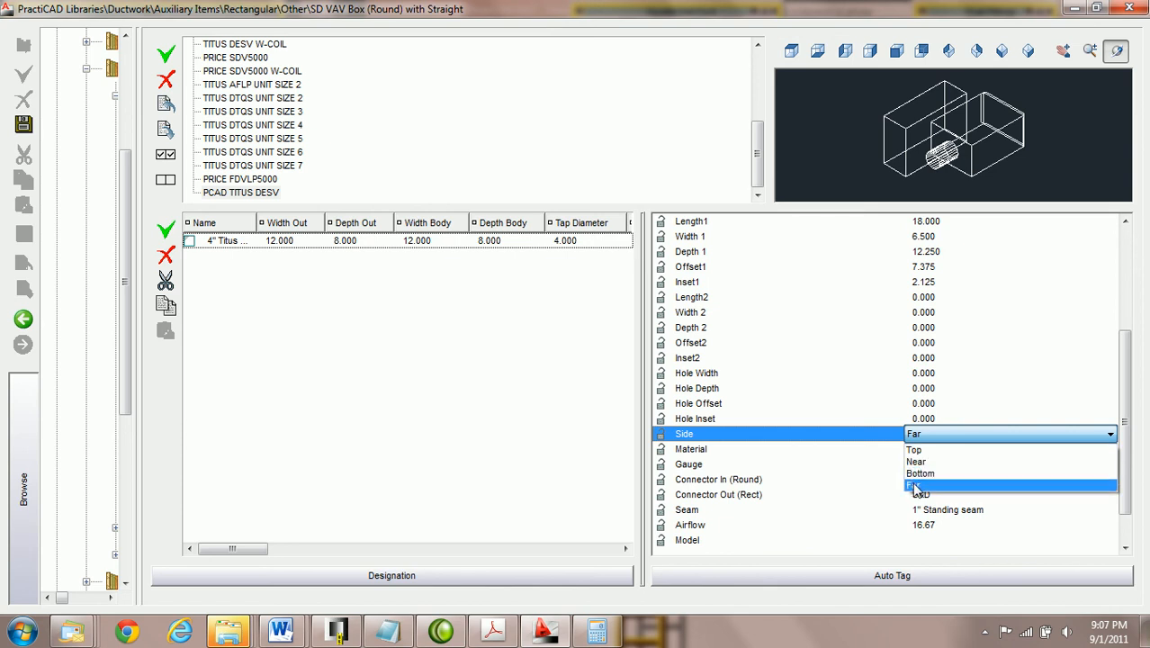
click(949, 459)
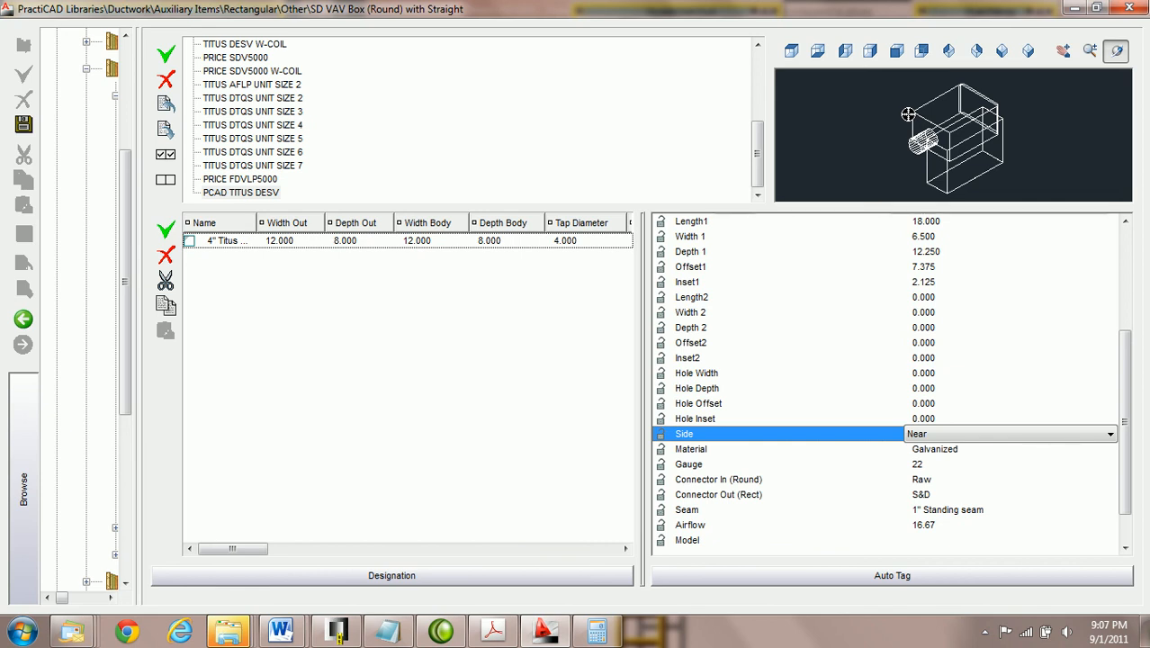
click(1106, 436)
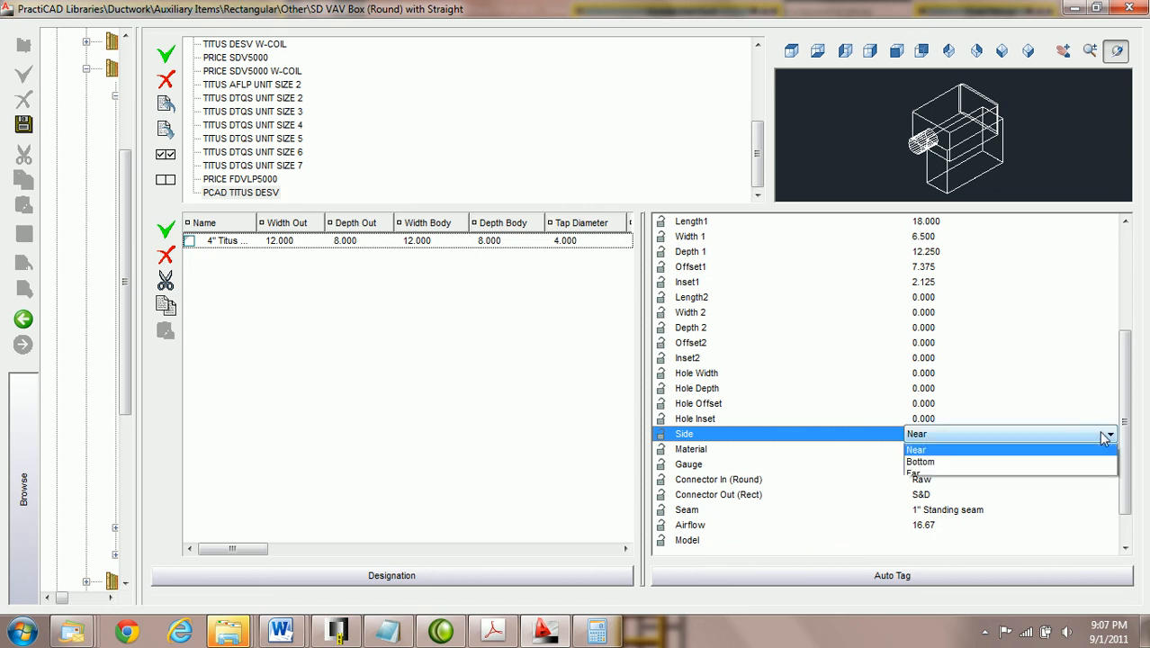
click(958, 484)
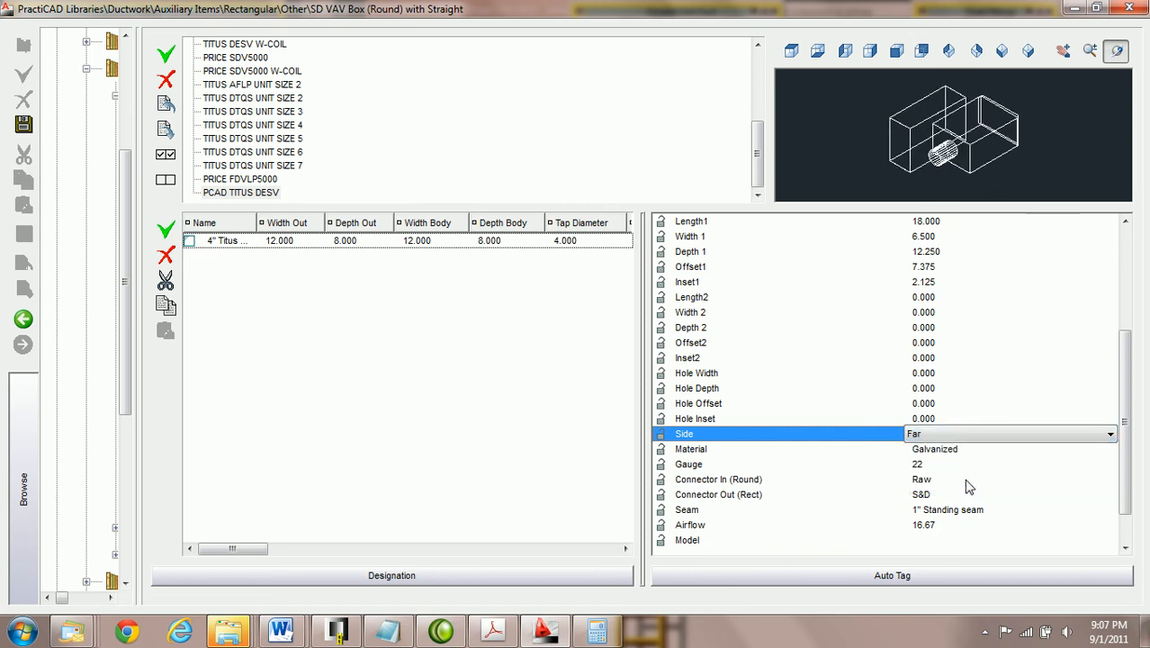
Try an Airflow of 200 for the 4-inch box and reset the Airflow to 0.
drag(1123, 450, 1114, 486)
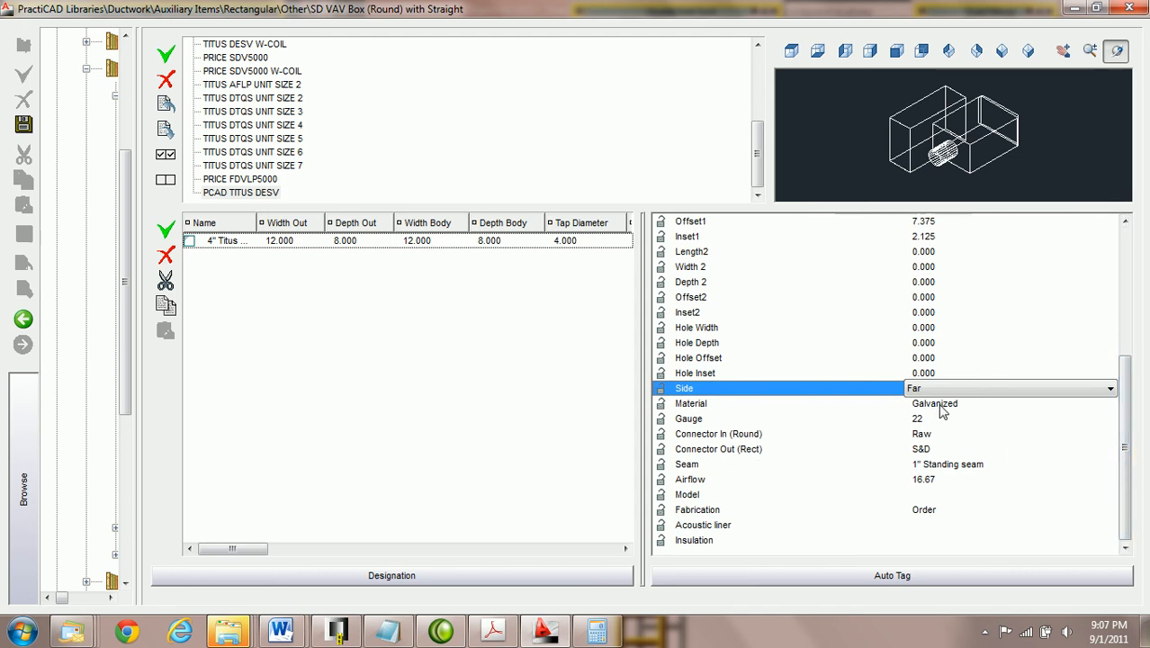
click(928, 439)
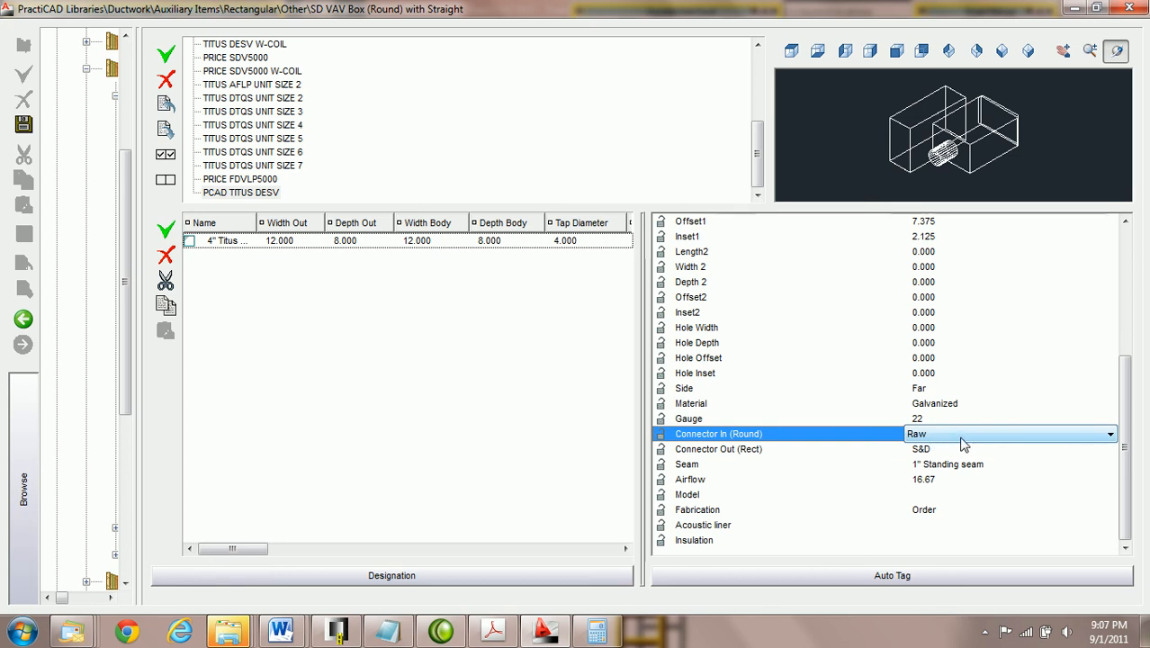
click(935, 451)
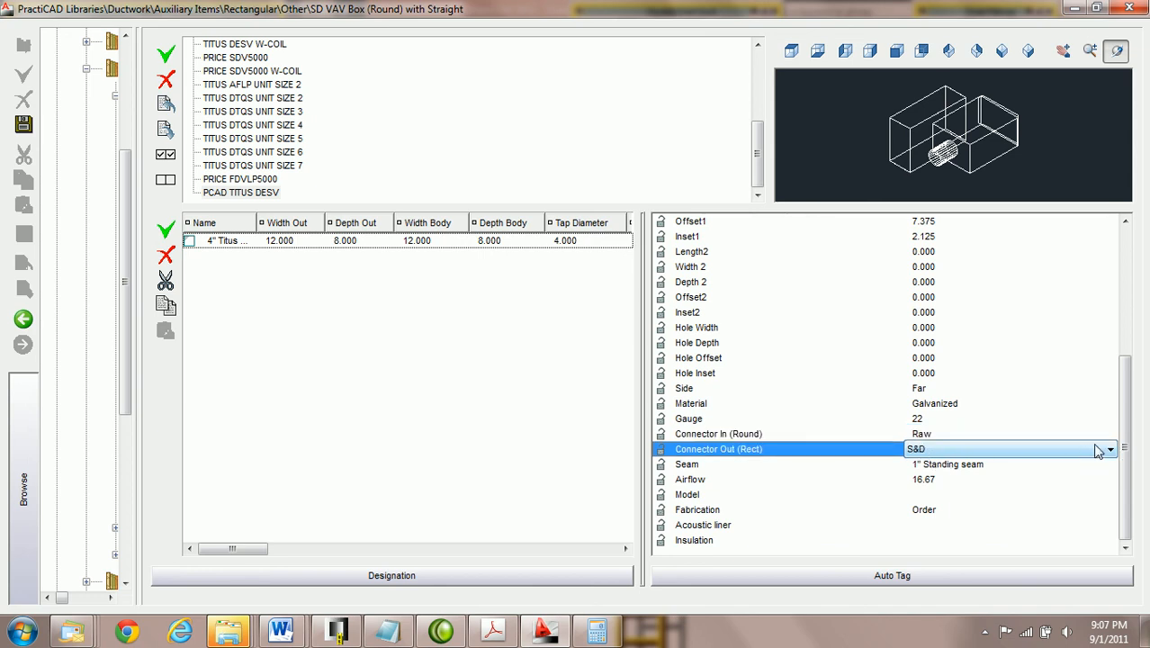
click(941, 478)
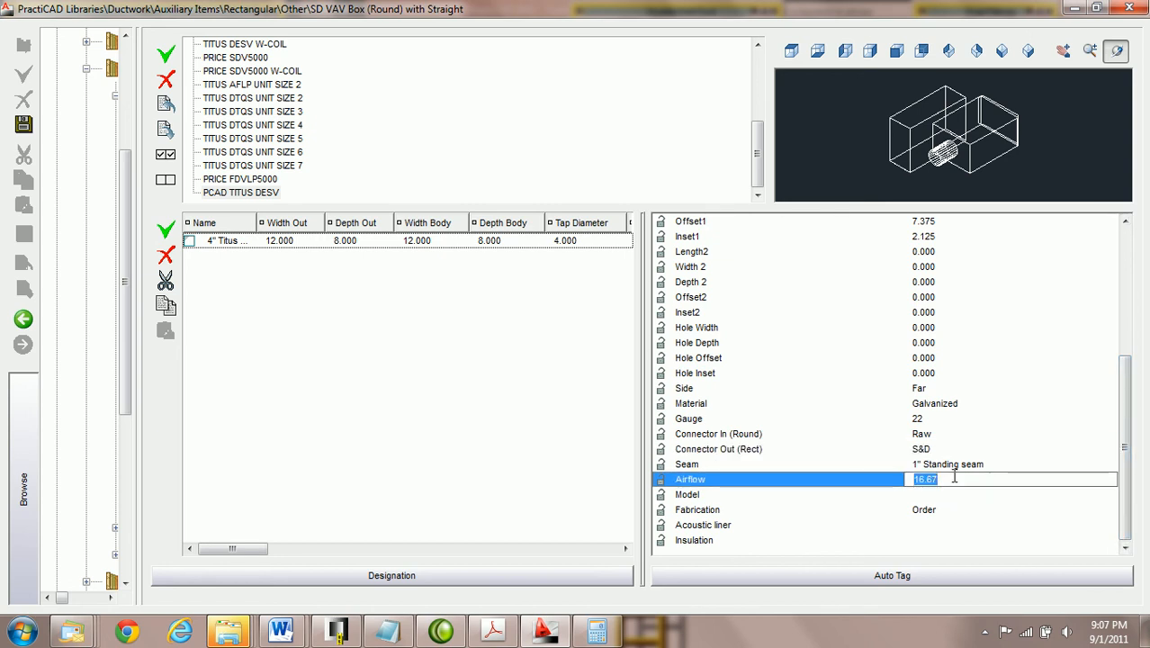
text(200)
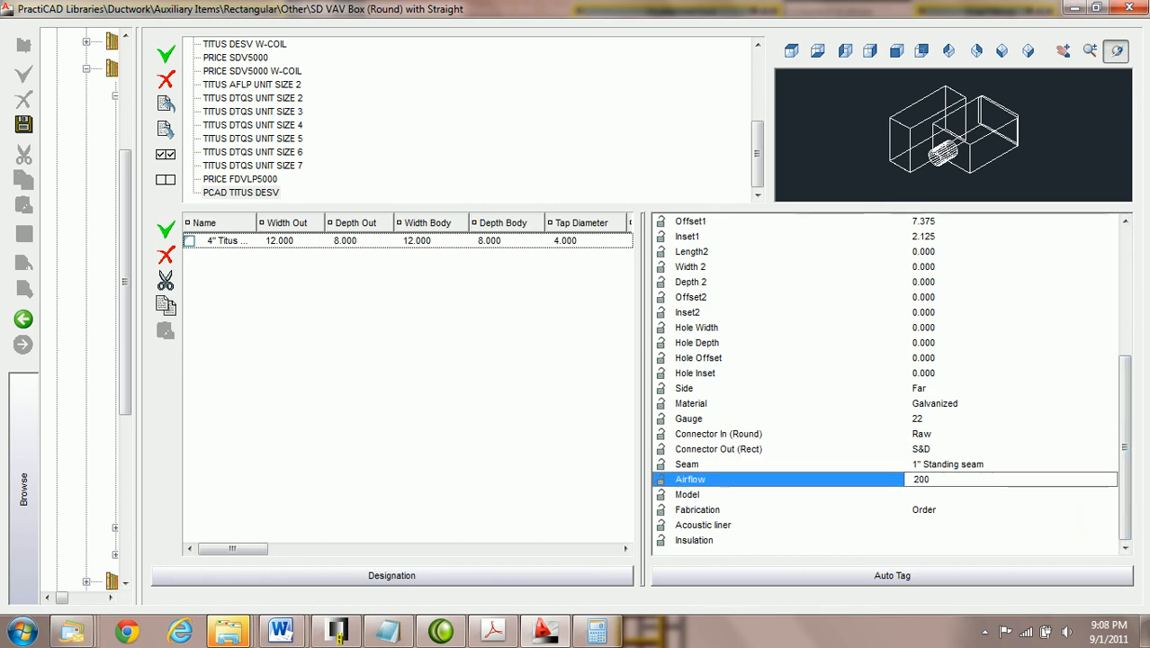
key(Return)
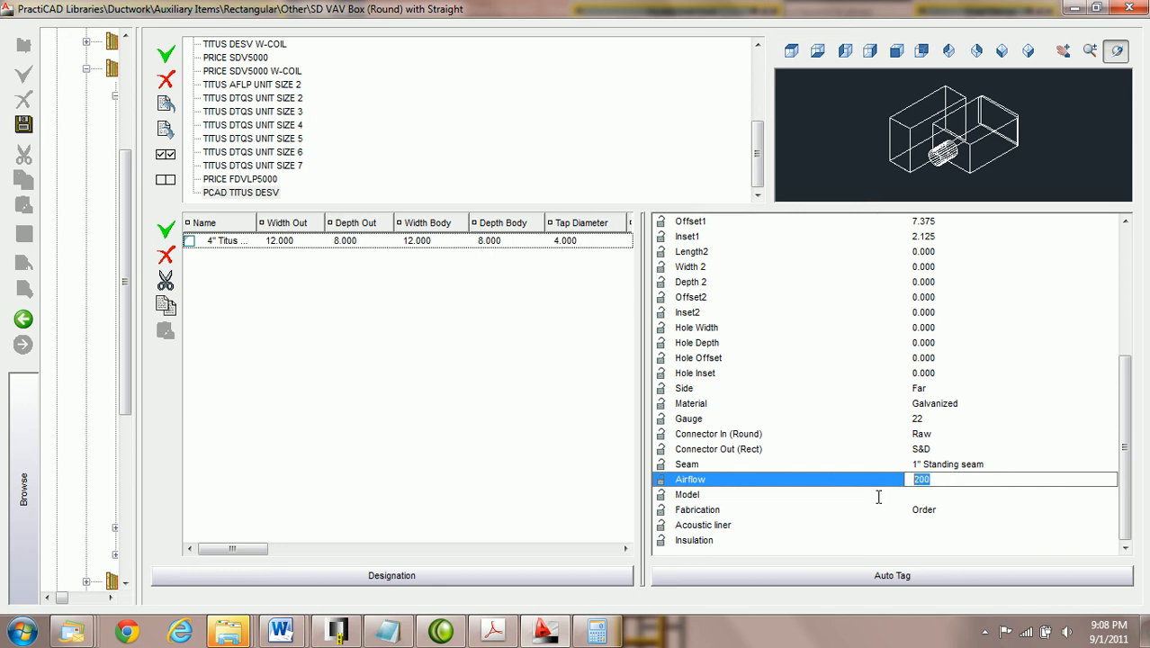
click(879, 495)
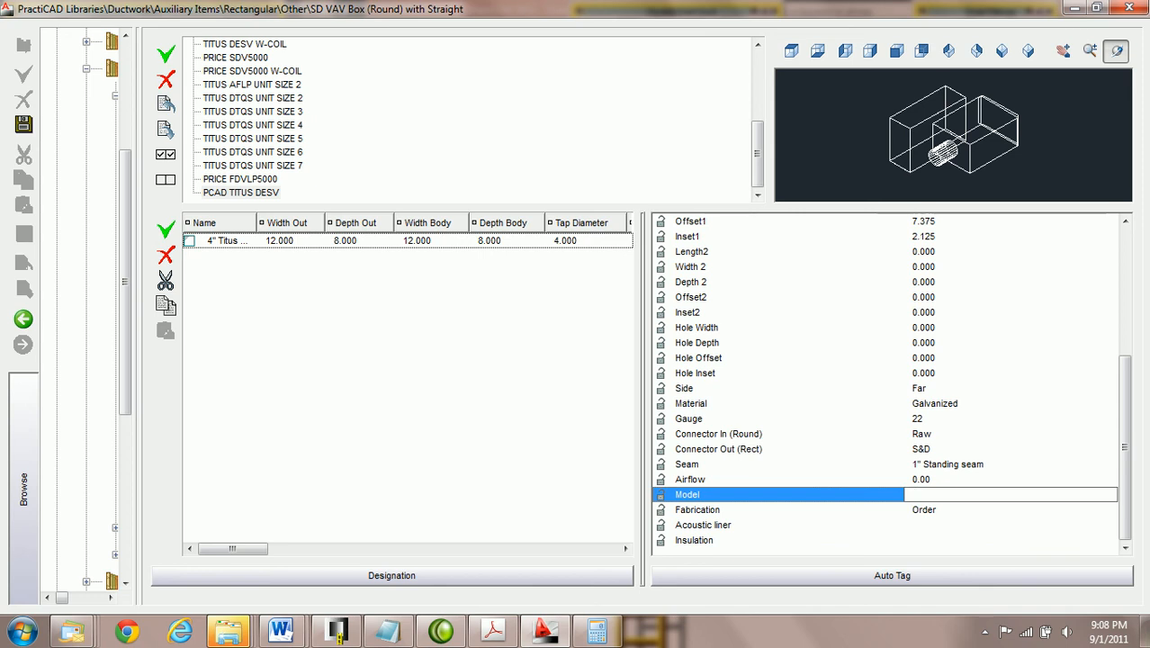
Check the Titus submittal and review the 4-inch box's Model, Fabrication and Acoustic liner properties in the PractiCAD library.
click(494, 630)
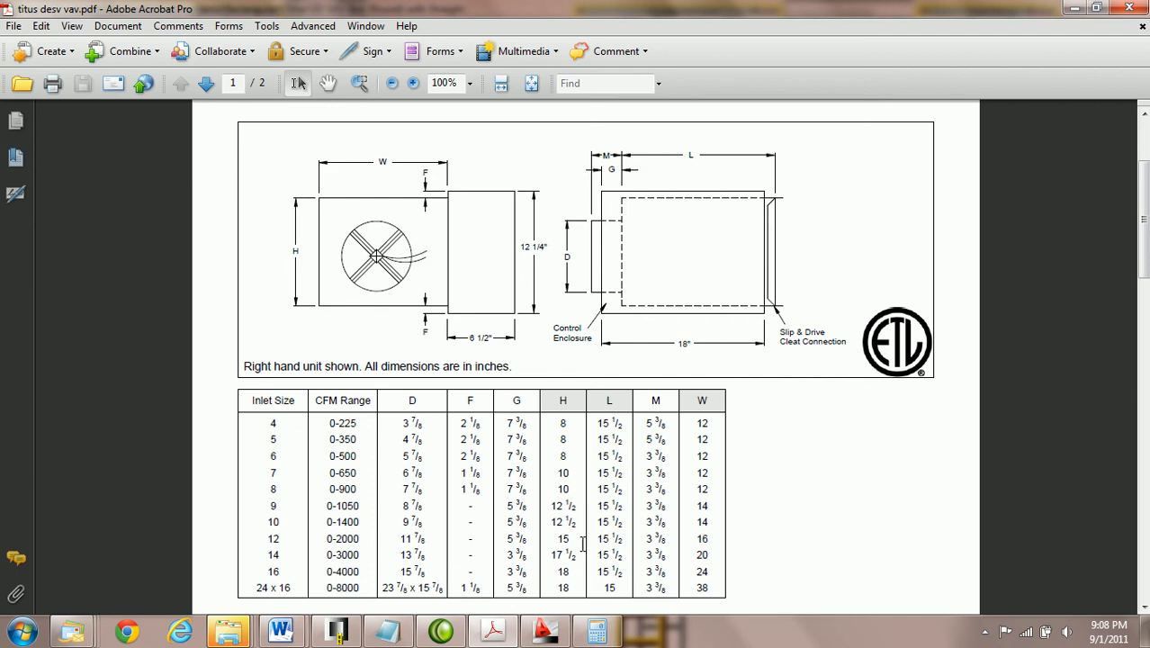
click(556, 636)
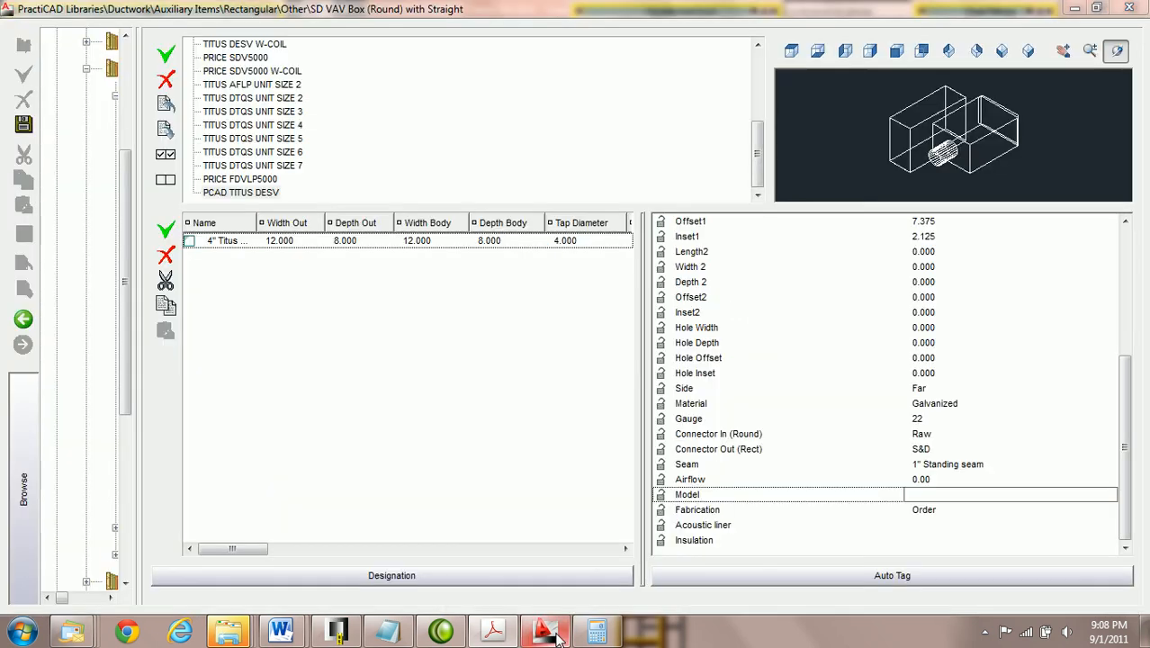
click(1114, 496)
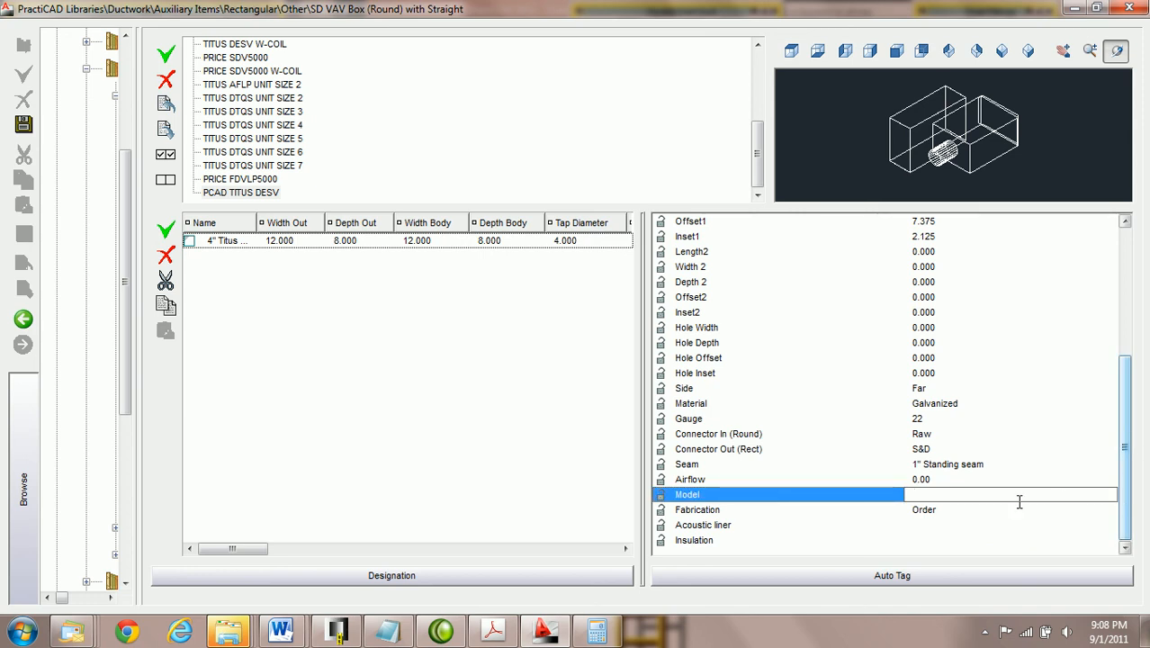
click(938, 511)
click(977, 512)
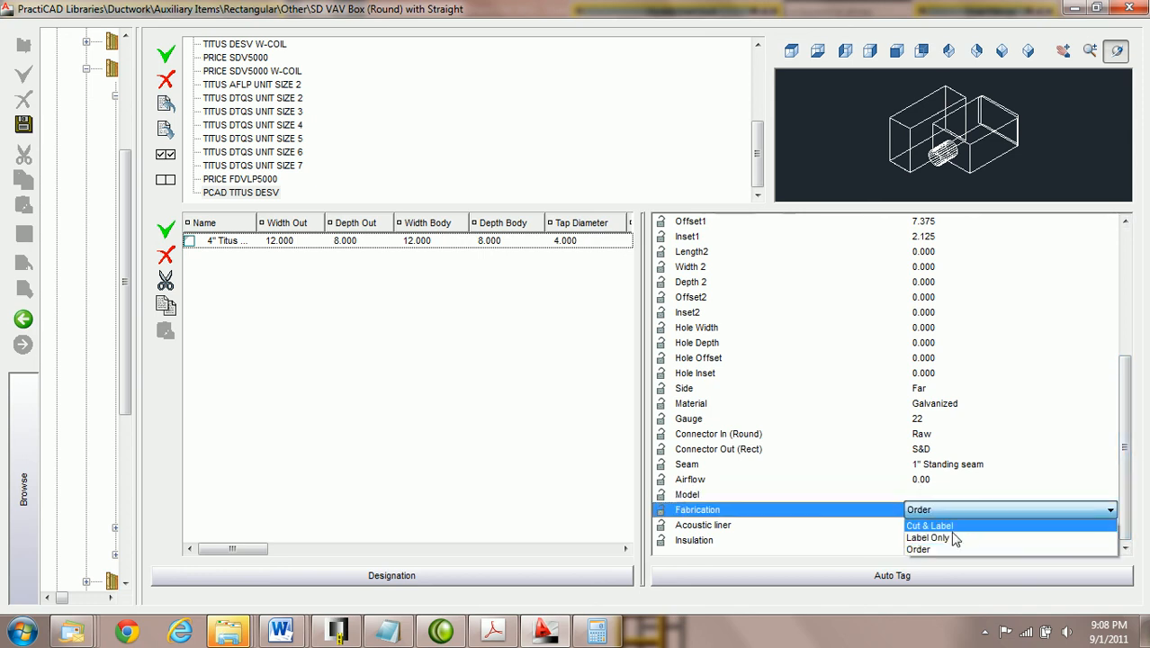
click(964, 511)
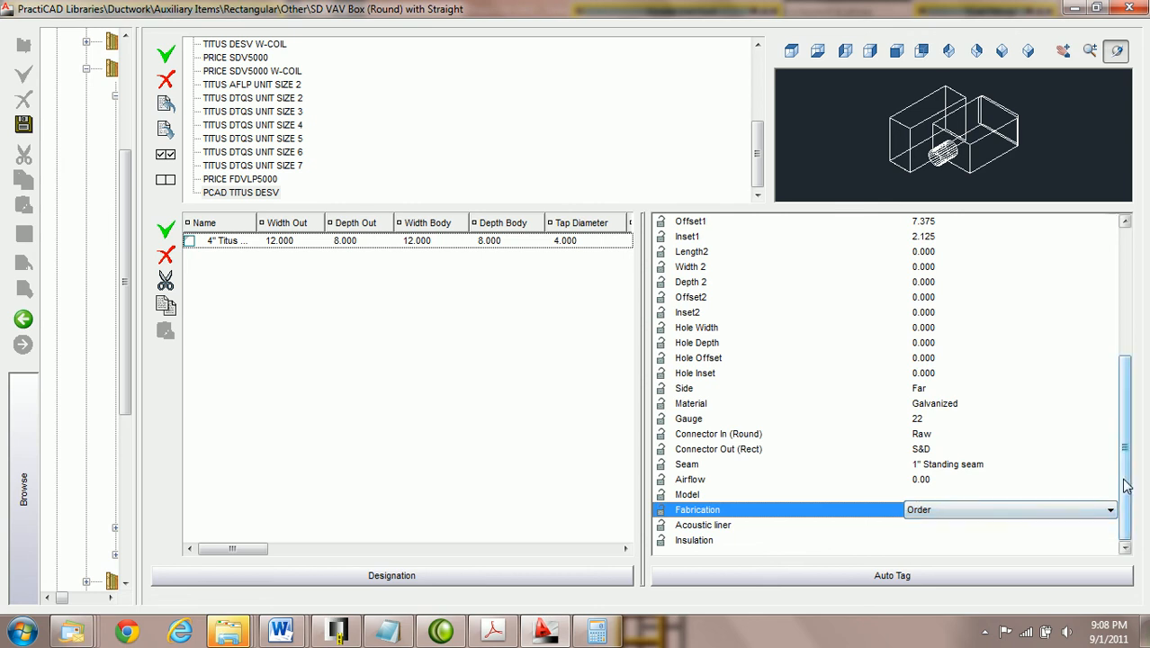
click(962, 530)
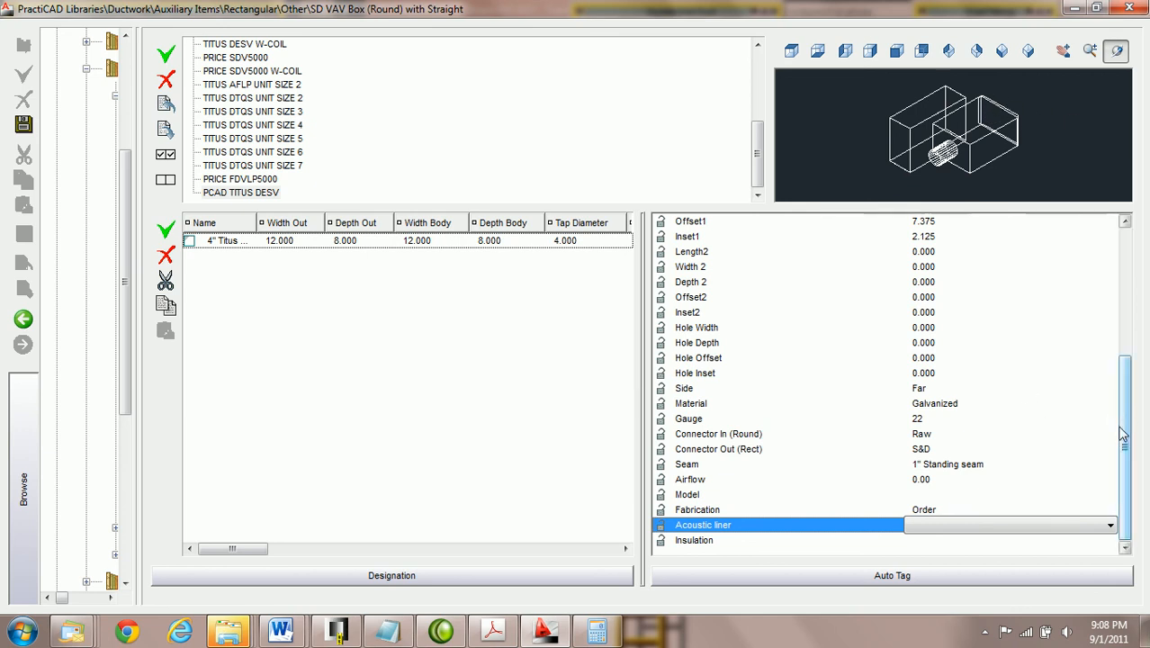
drag(1126, 440, 1123, 468)
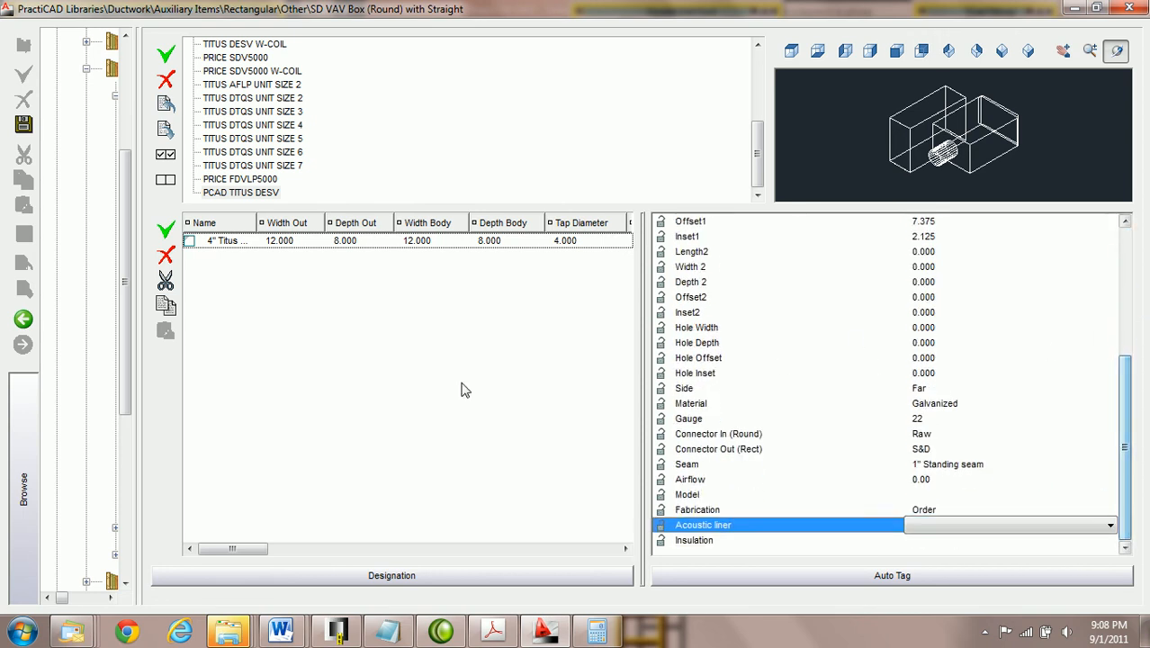
Add a new item based on the 4-inch box to the catalog and name it 6" Titus DESV.
click(221, 244)
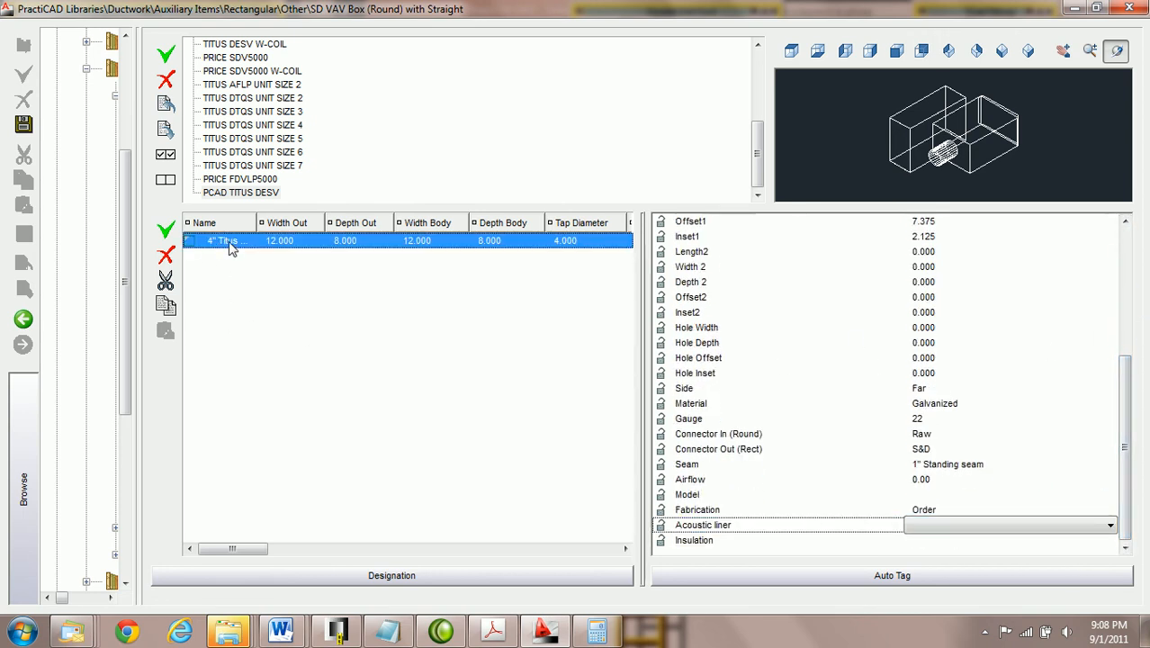
click(166, 234)
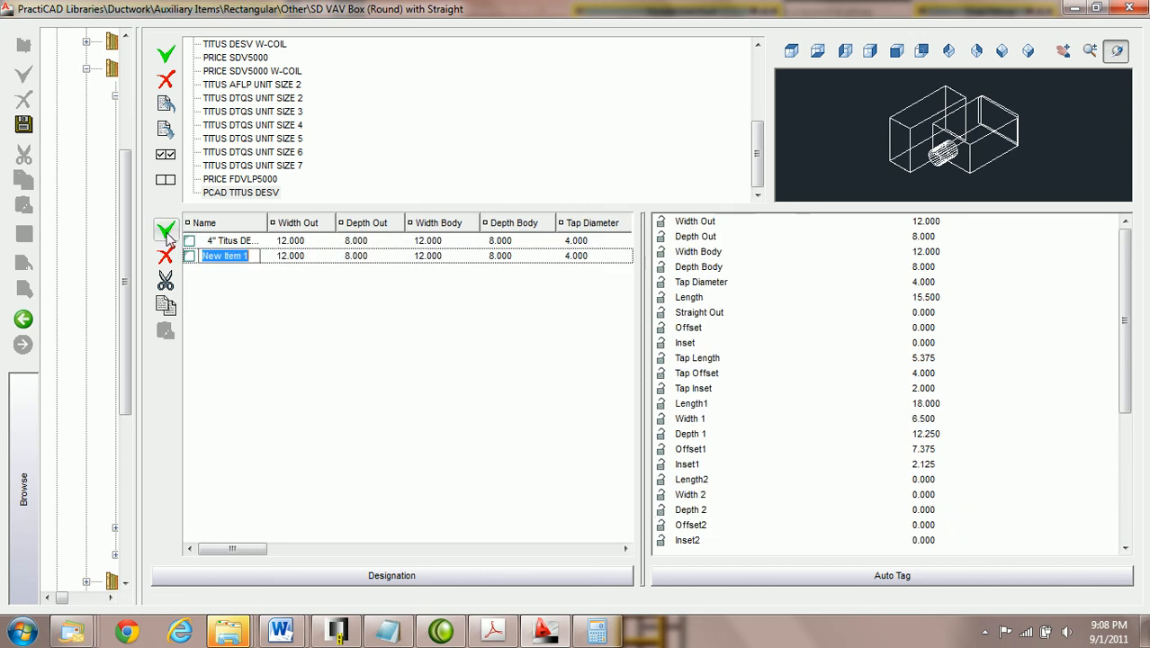
text(6)
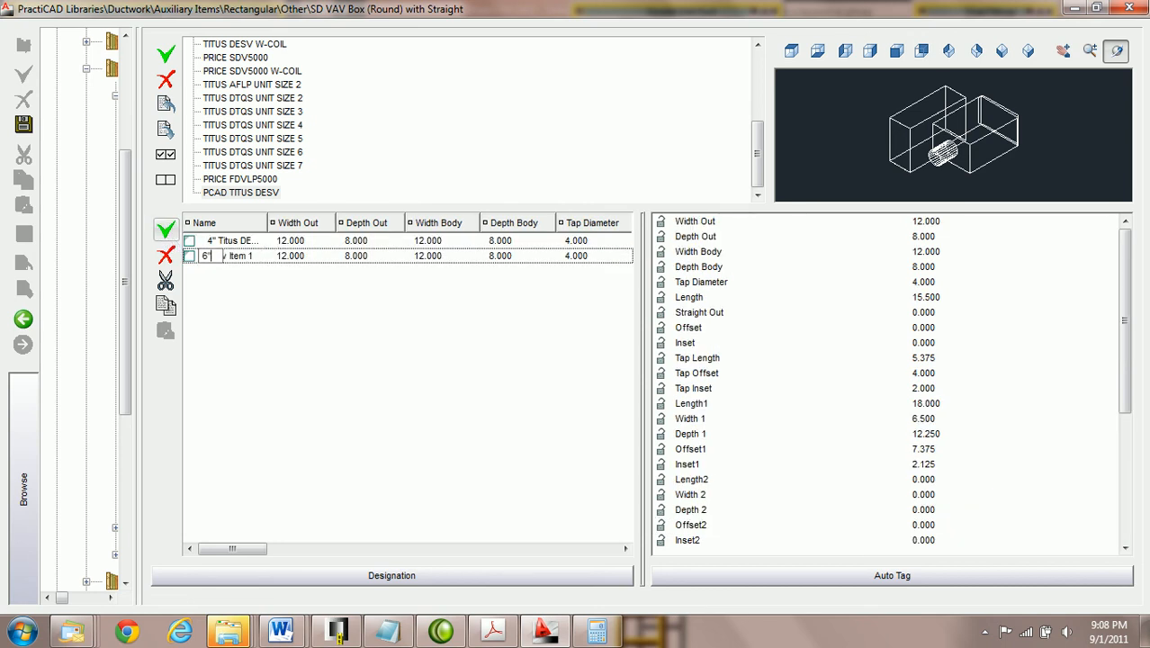
text(")
text(Titus DESV)
key(Return)
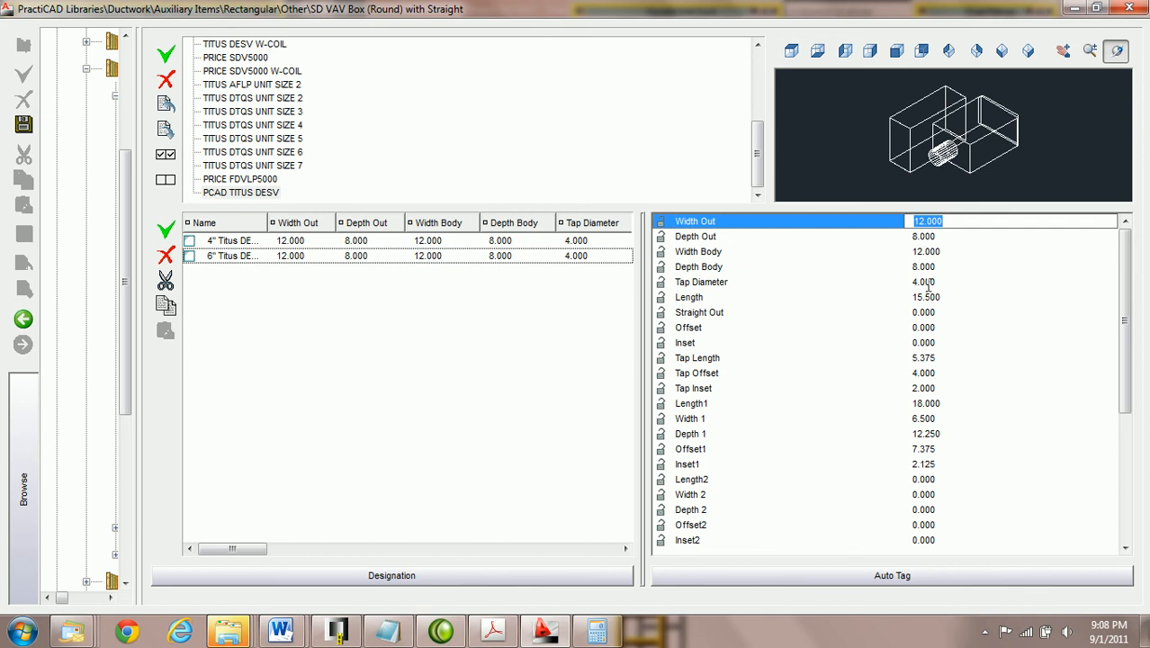
Select the PCAD TITUS DESV catalog and close the PractiCAD library, saving the changes.
click(240, 193)
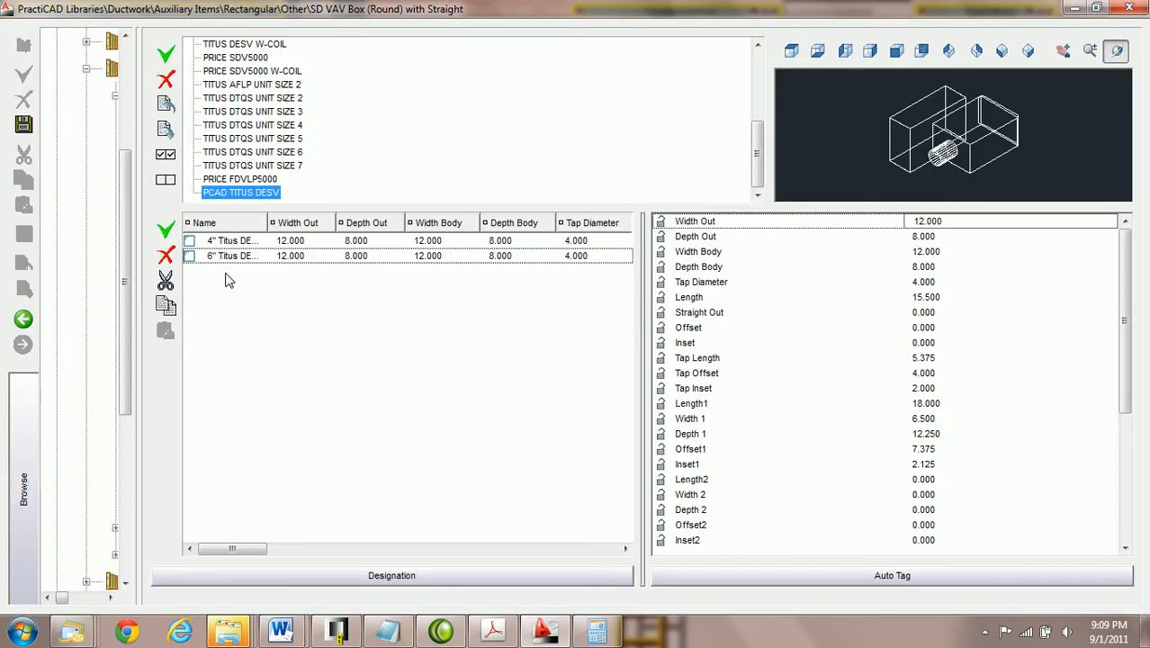
click(1127, 8)
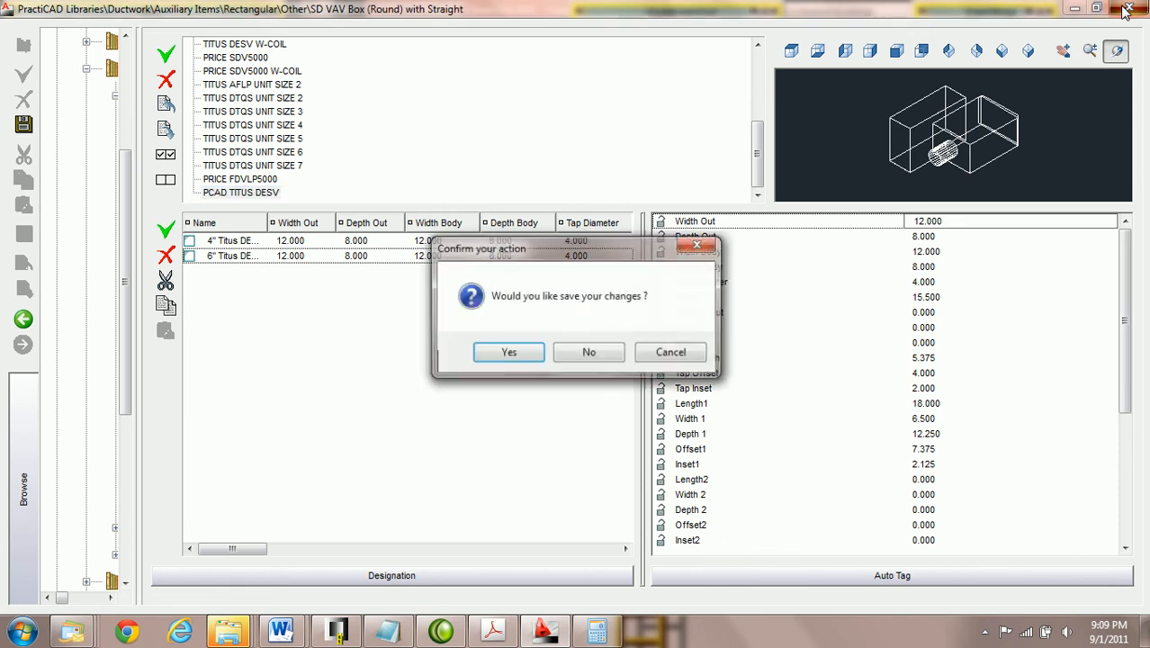
click(509, 352)
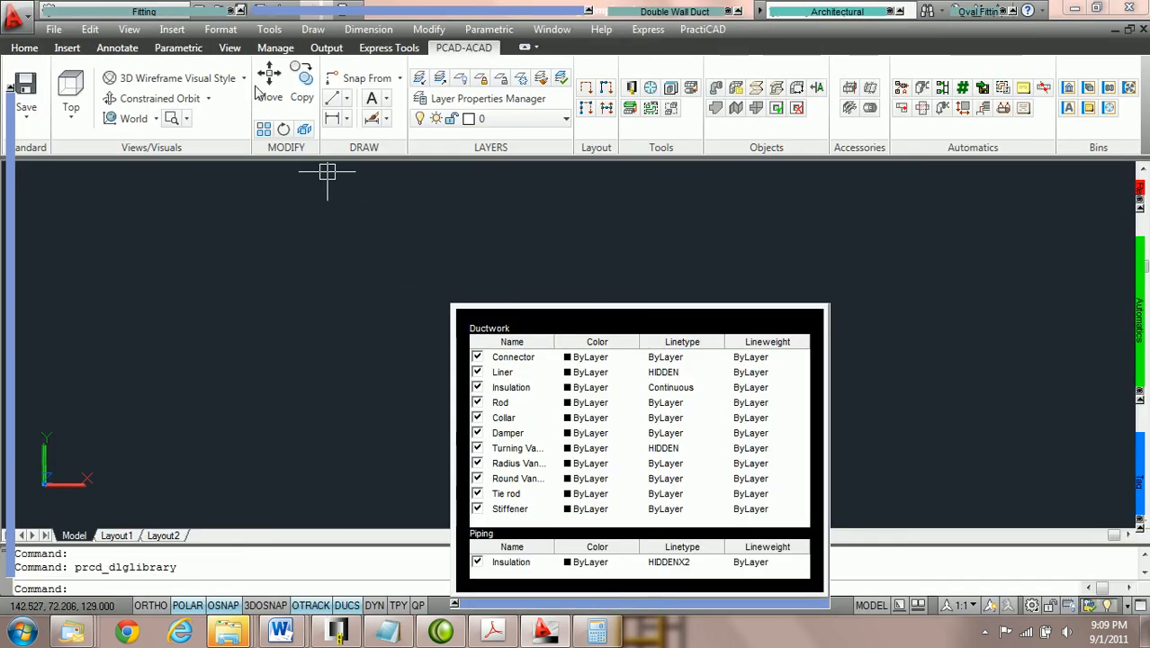
Choose the 6" Titus DESV item from the round-inlet VAV box fitting and start its placement.
mouse_move(192, 13)
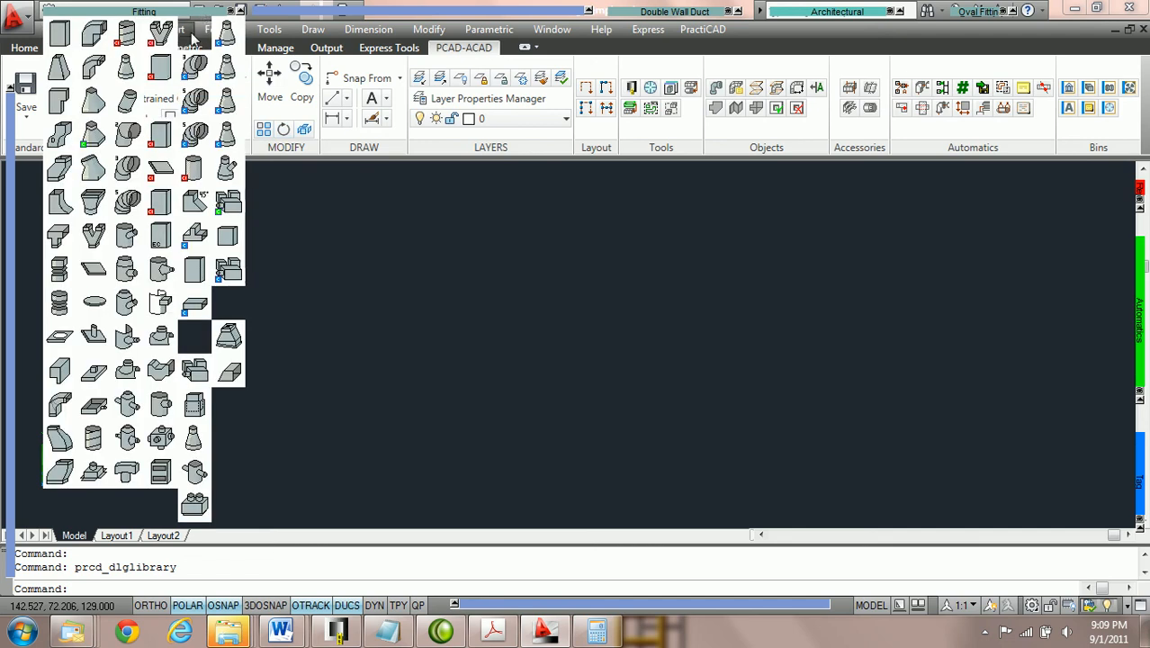
click(220, 287)
click(603, 293)
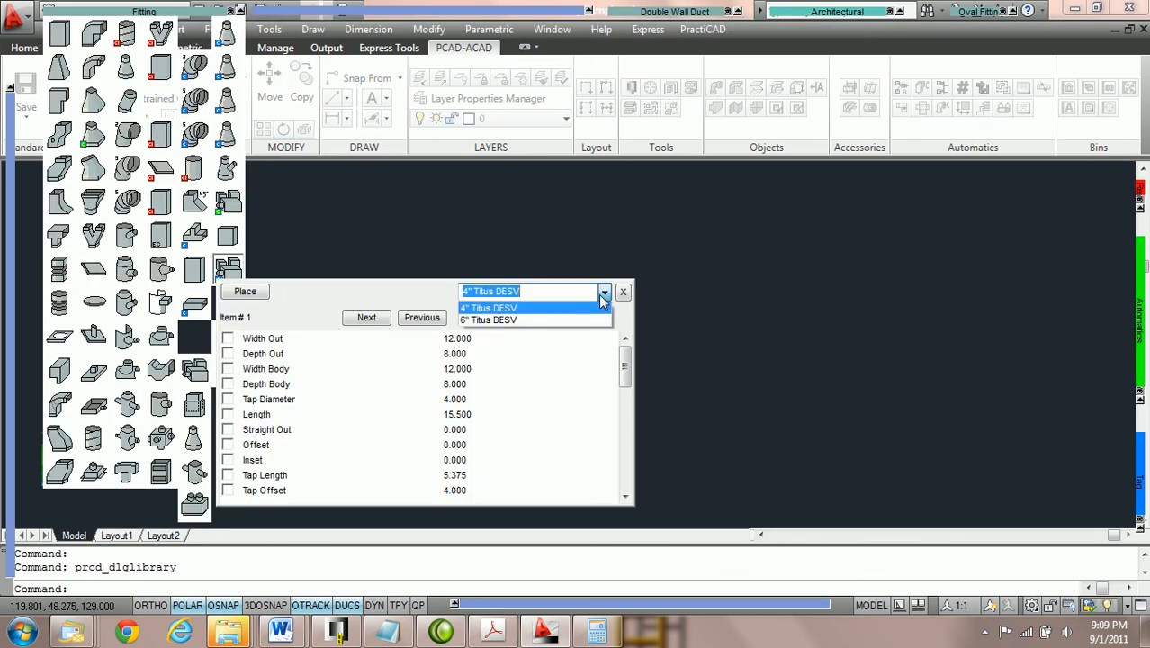
click(502, 322)
click(246, 292)
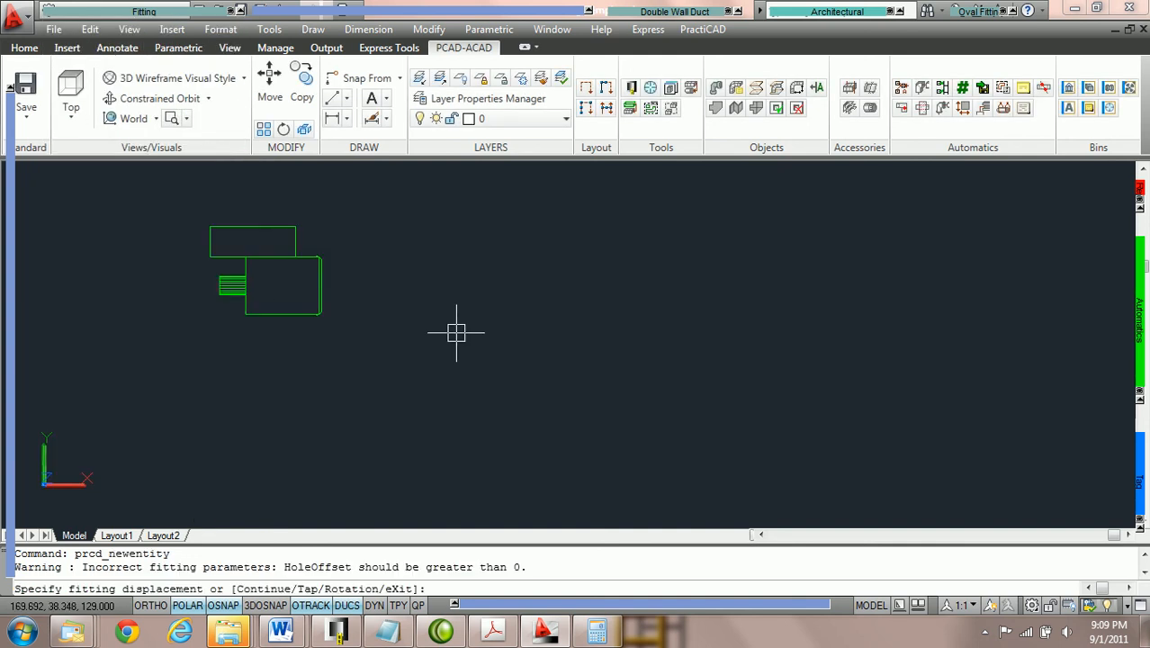
Place the 6" Titus DESV box in model space, unrotated along the horizontal axis, and end the placement command.
scroll(531, 347, up, 5)
click(426, 342)
click(480, 344)
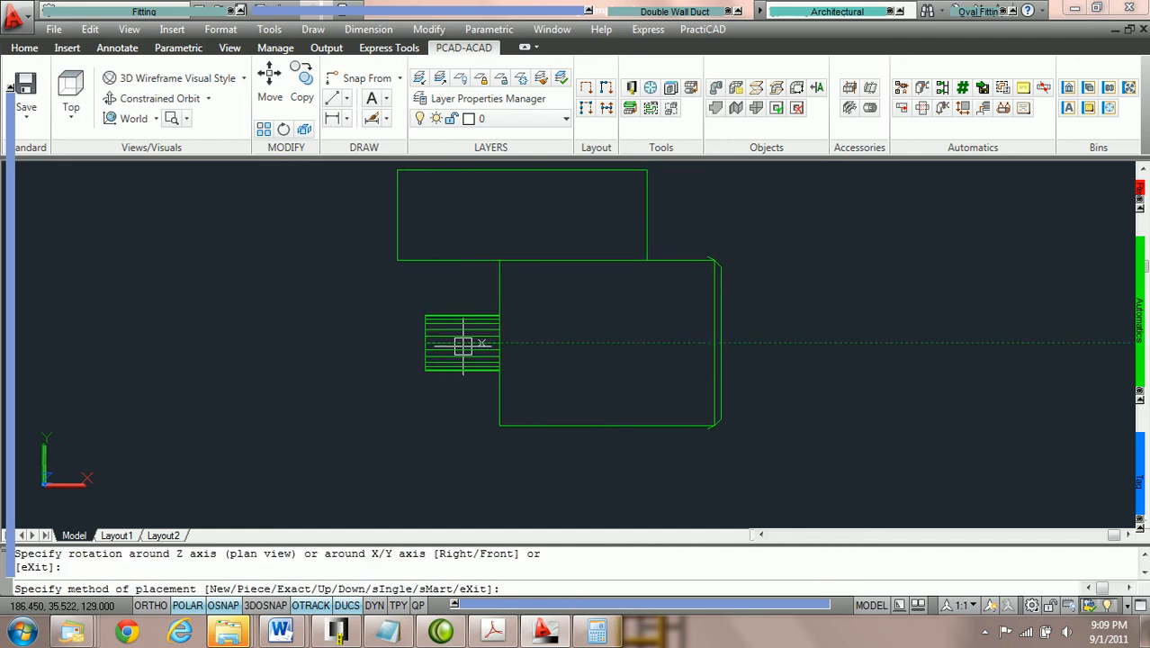
click(423, 349)
scroll(561, 356, down, 2)
key(Escape)
scroll(581, 350, up, 2)
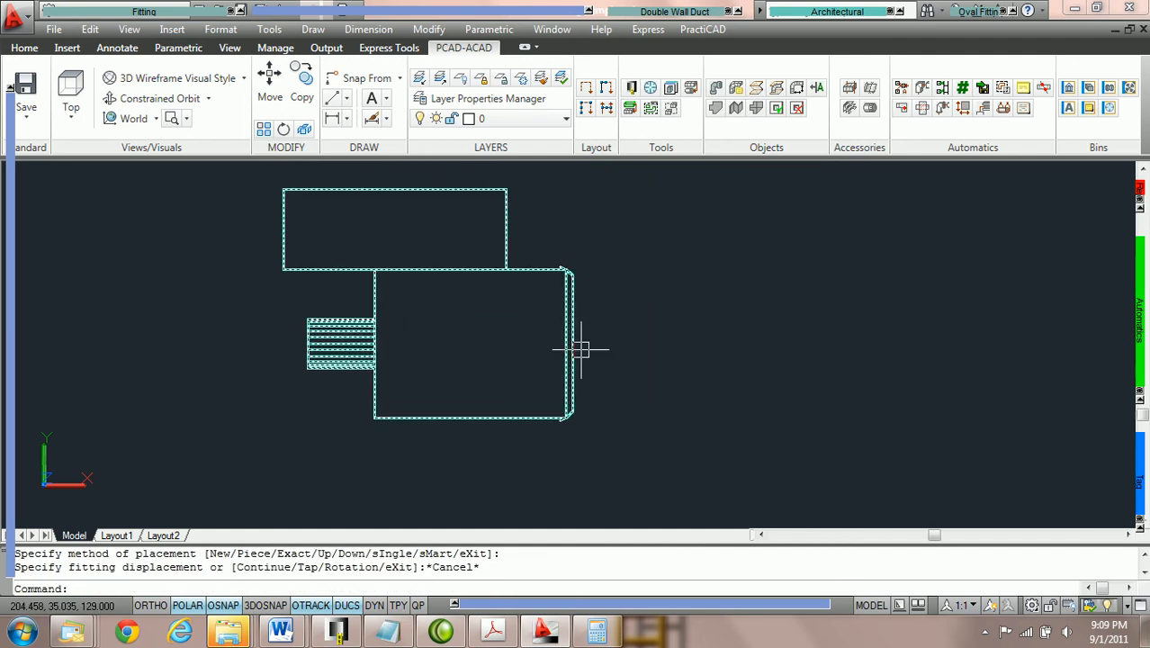
key(Escape)
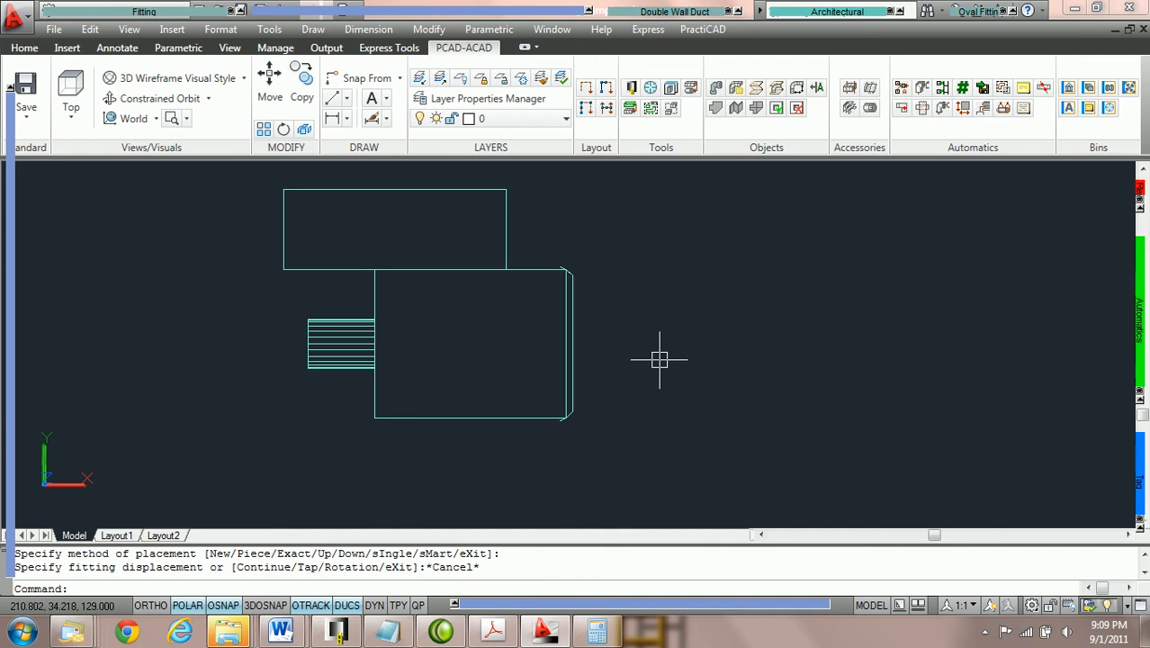